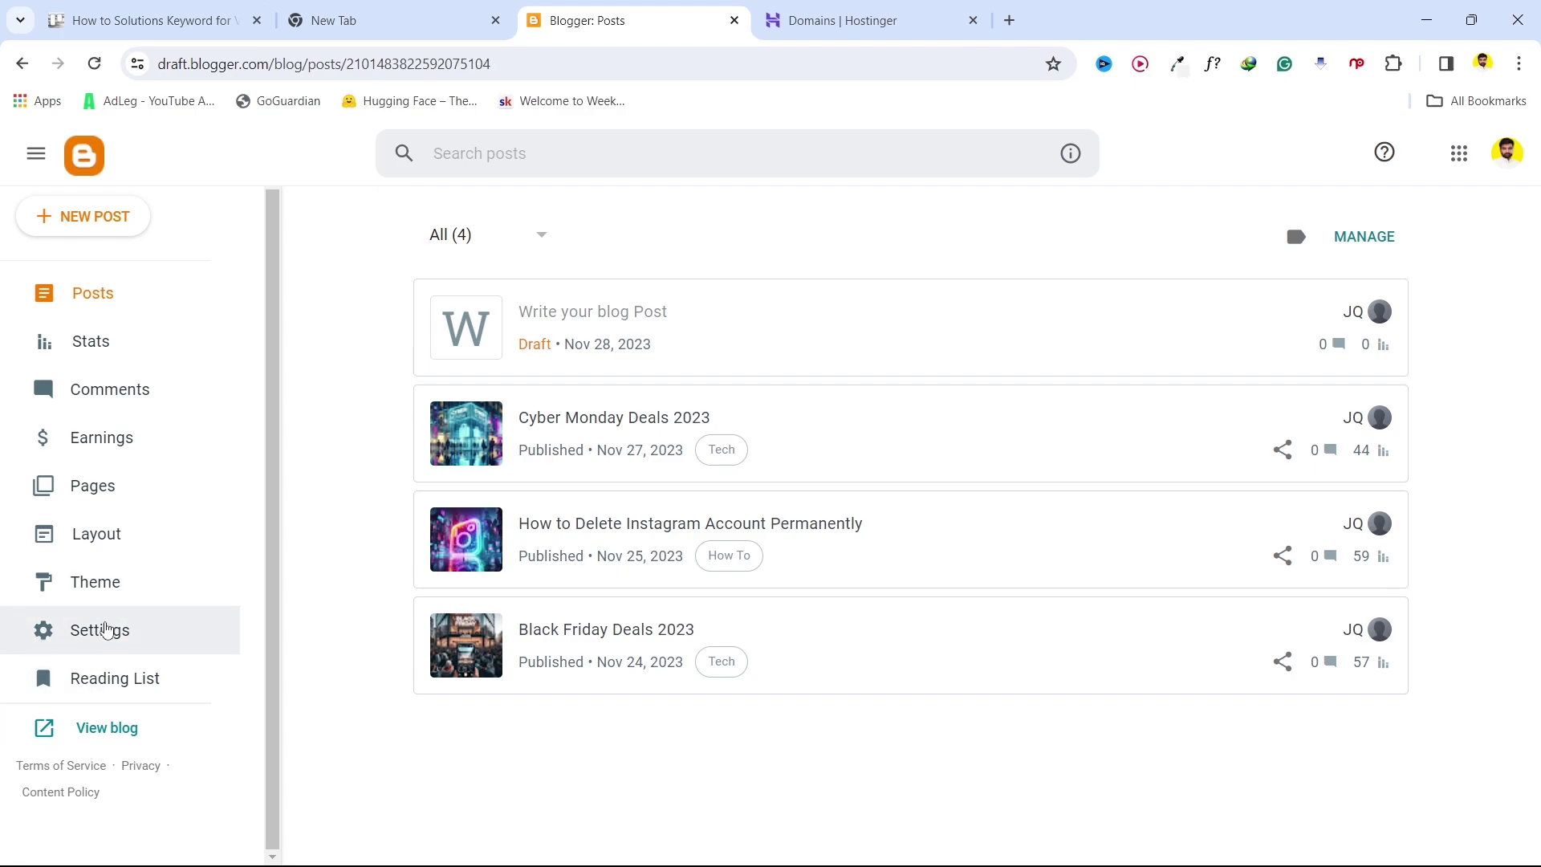
# Open the custom domain entry in the Publishing section of the blog's settings.
pyautogui.click(108, 629)
pyautogui.scroll(-5, 498, 344)
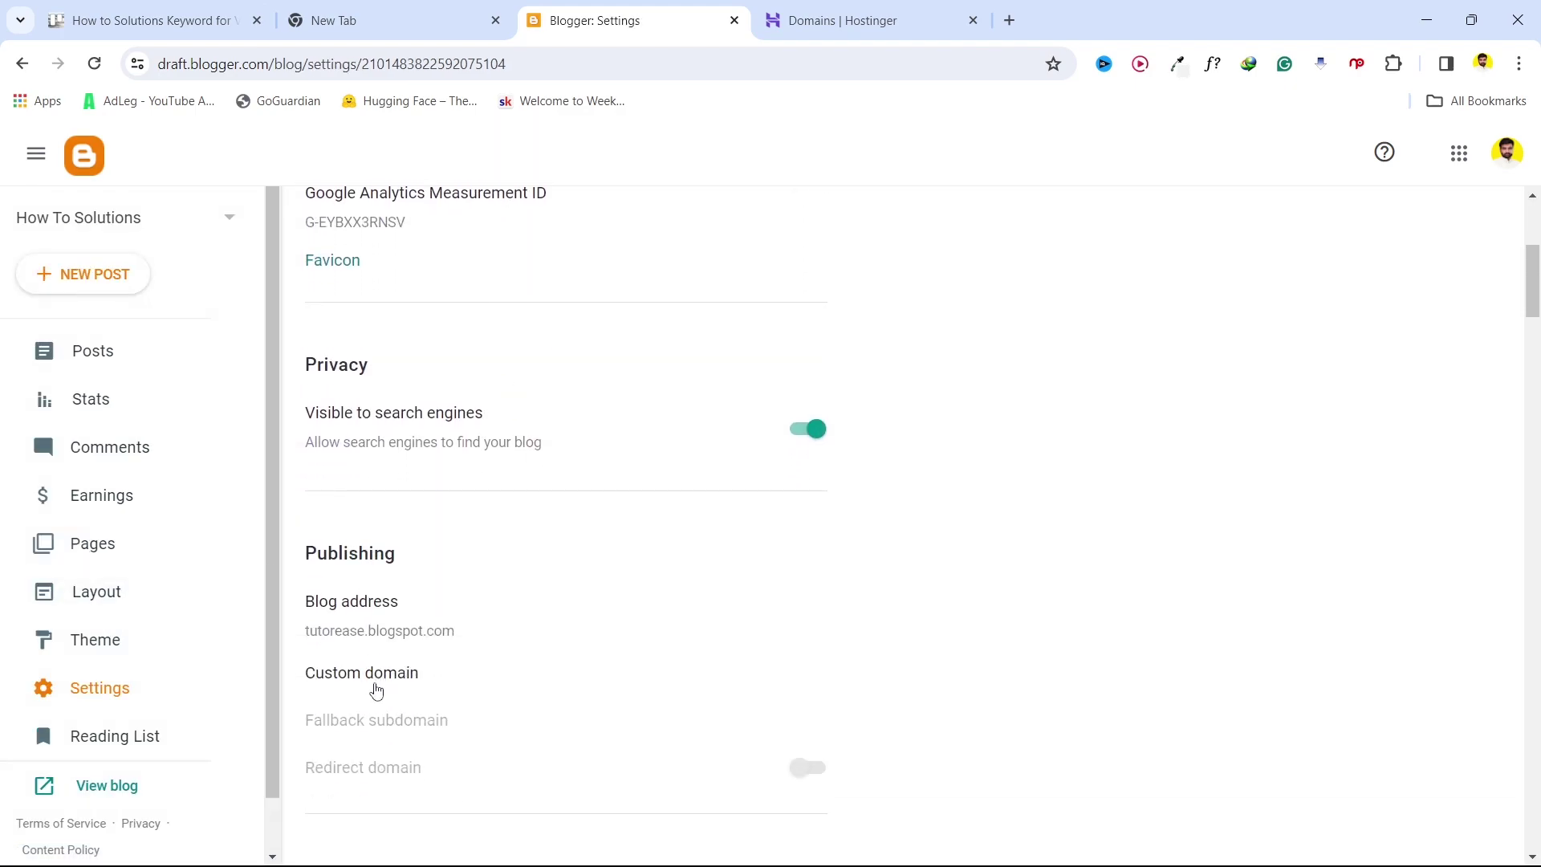
pyautogui.scroll(-2, 373, 618)
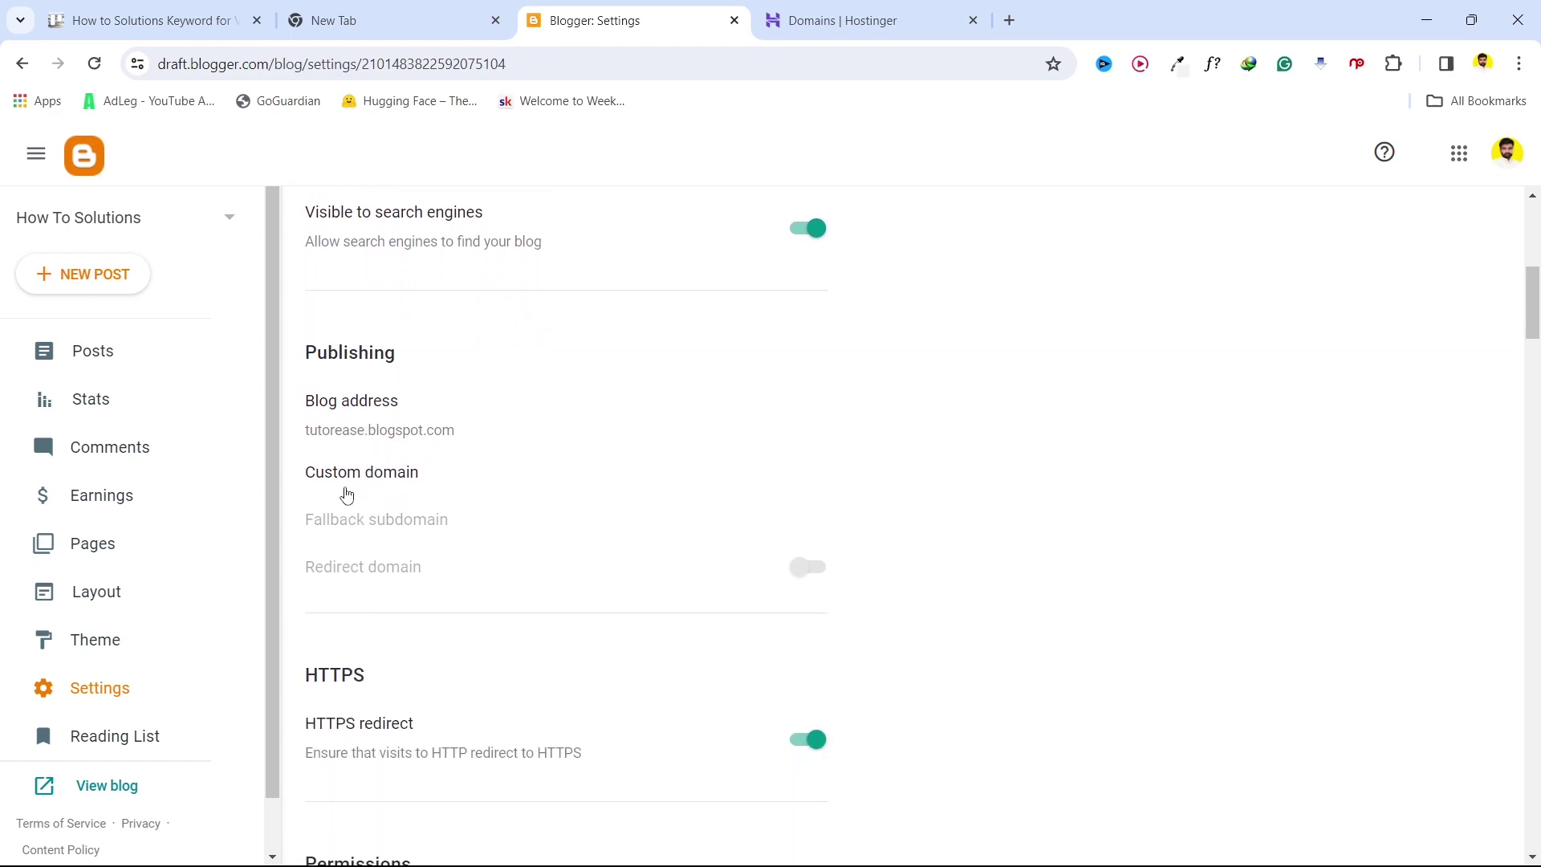
pyautogui.scroll(2, 680, 481)
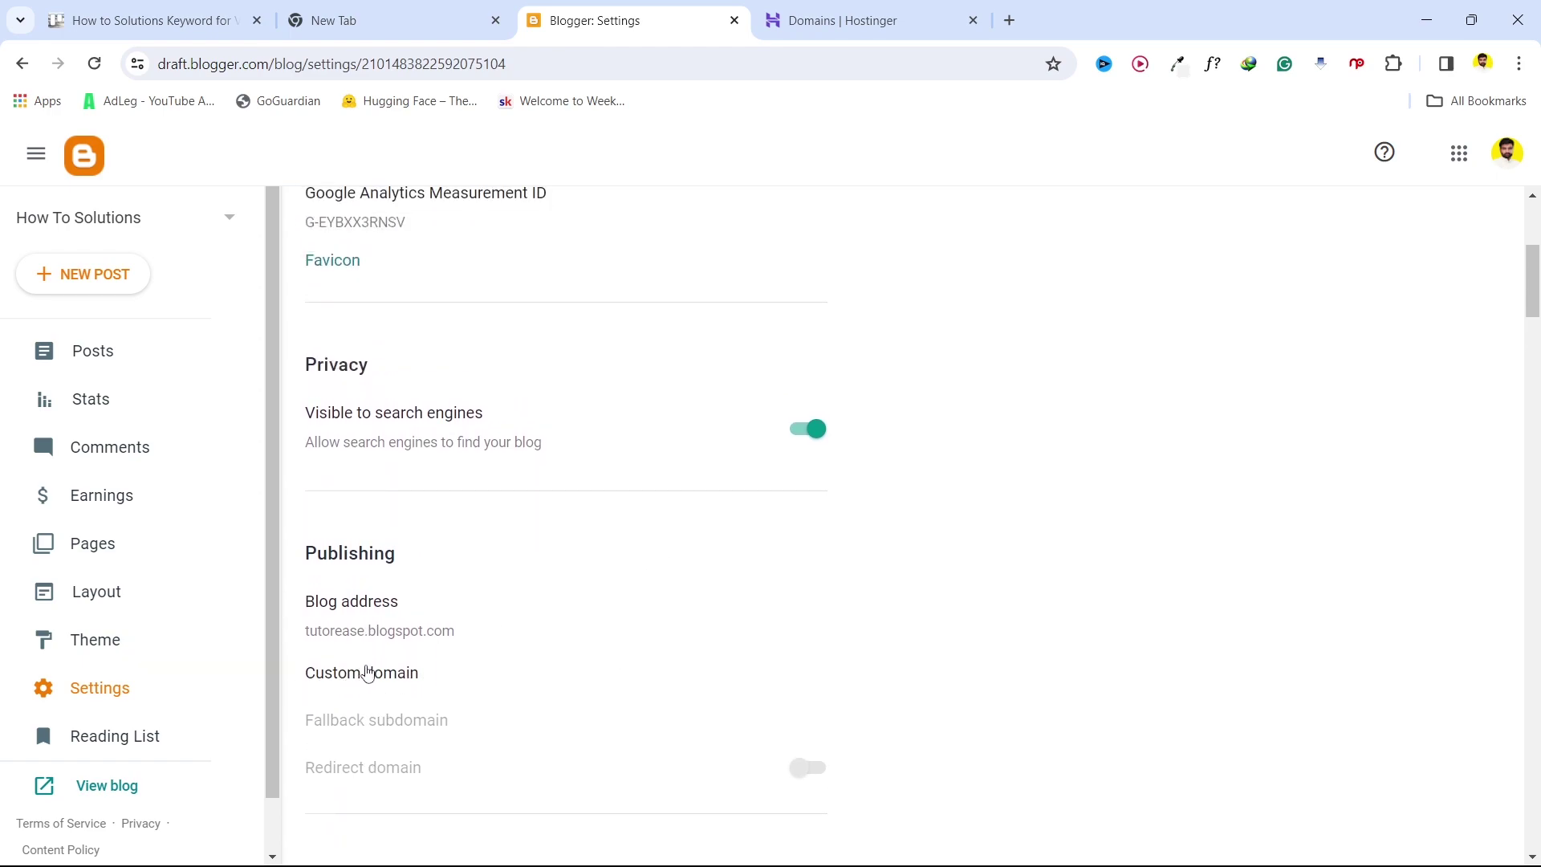
pyautogui.click(368, 674)
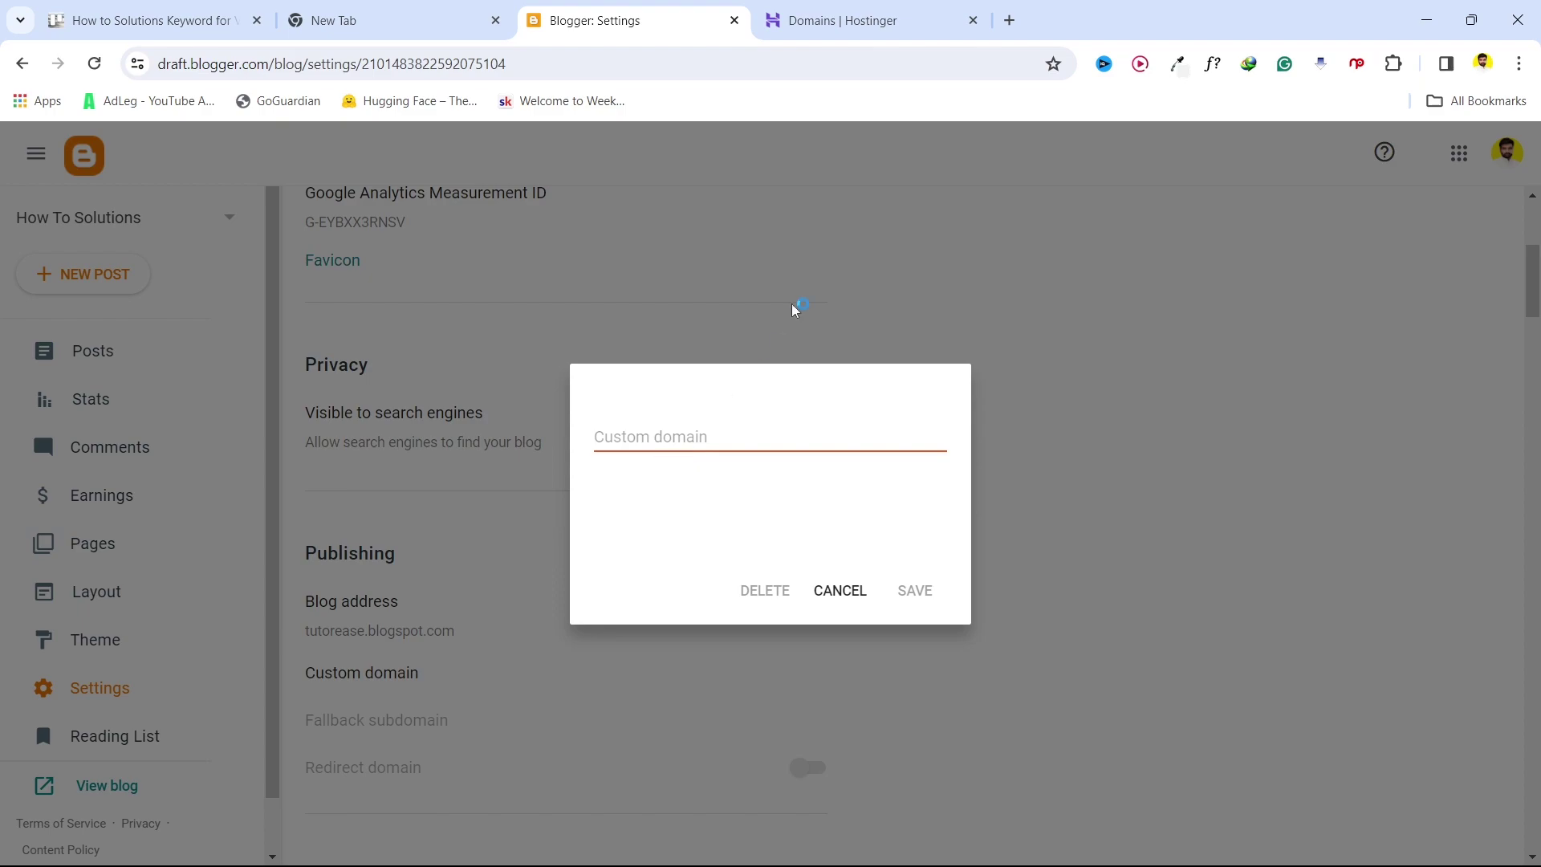
# Switch to Hostinger and open the overview of the howtosolutions.cloud domain.
pyautogui.click(833, 14)
pyautogui.scroll(-1, 595, 522)
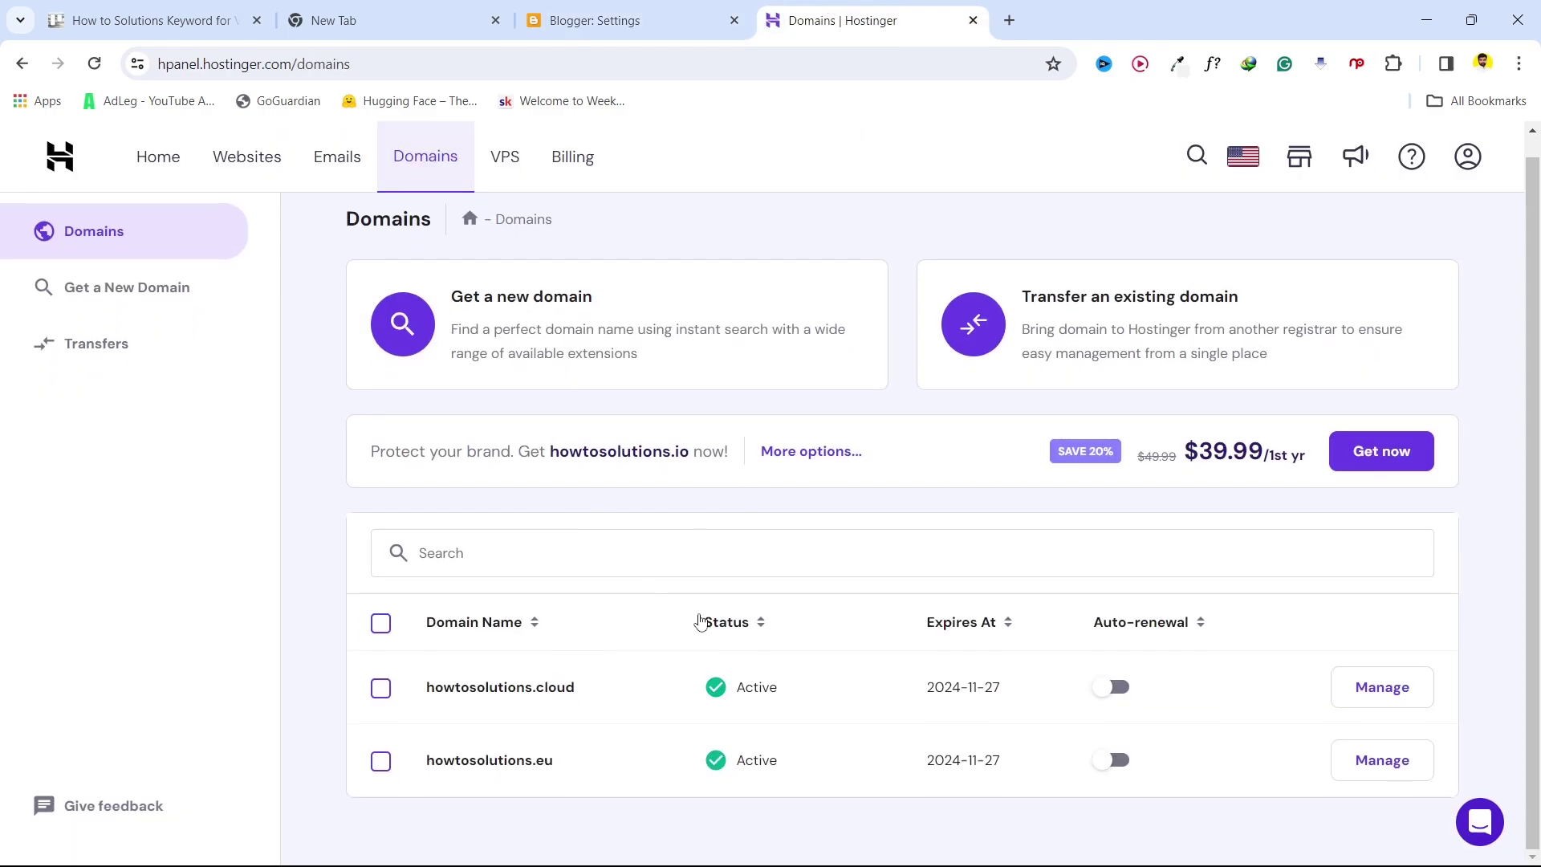
pyautogui.click(543, 692)
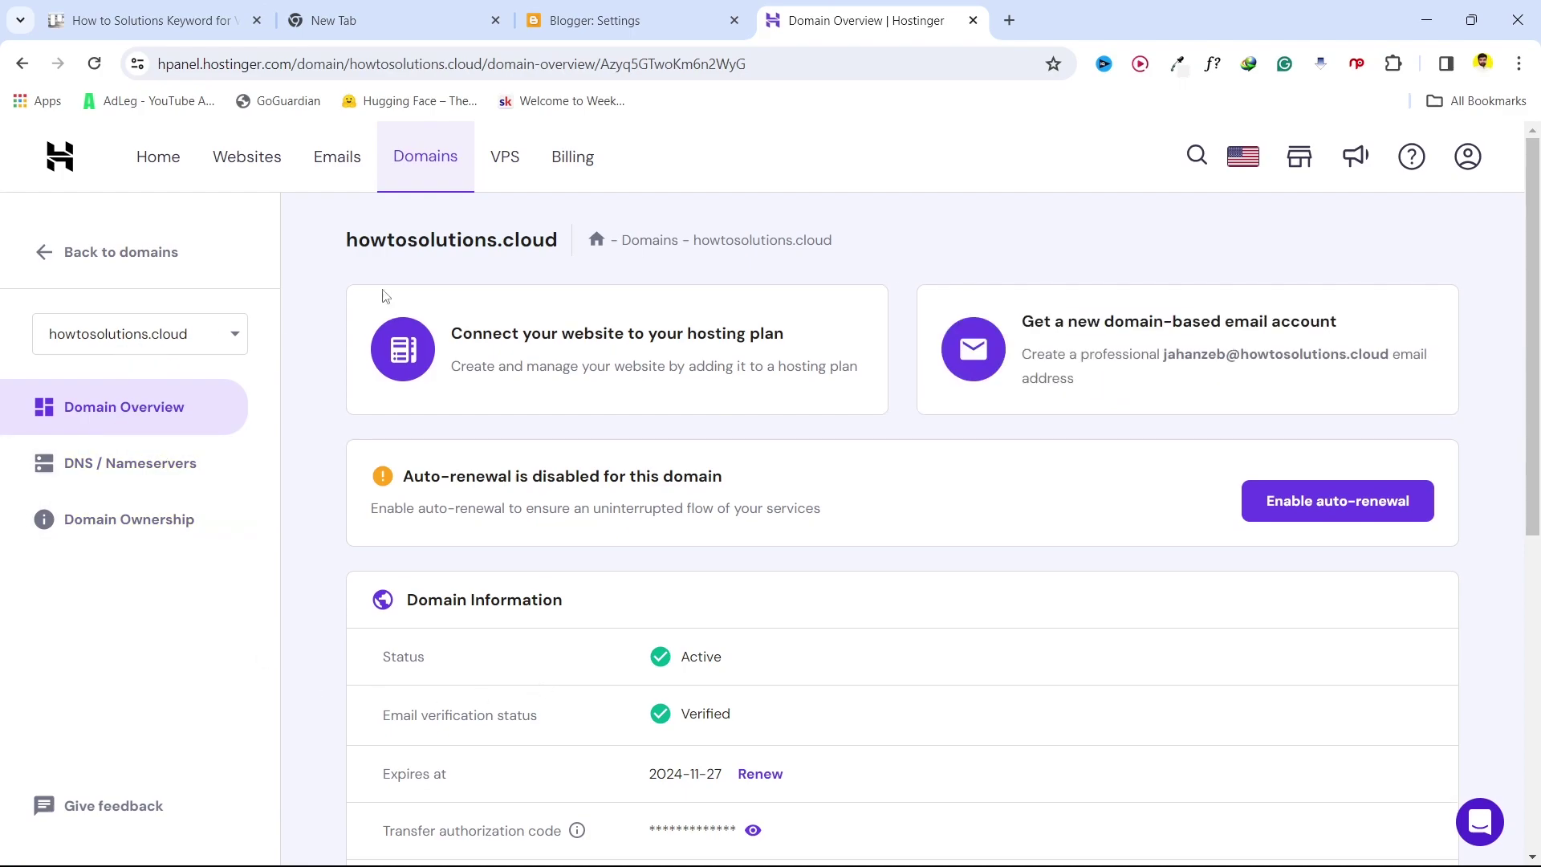
pyautogui.click(618, 18)
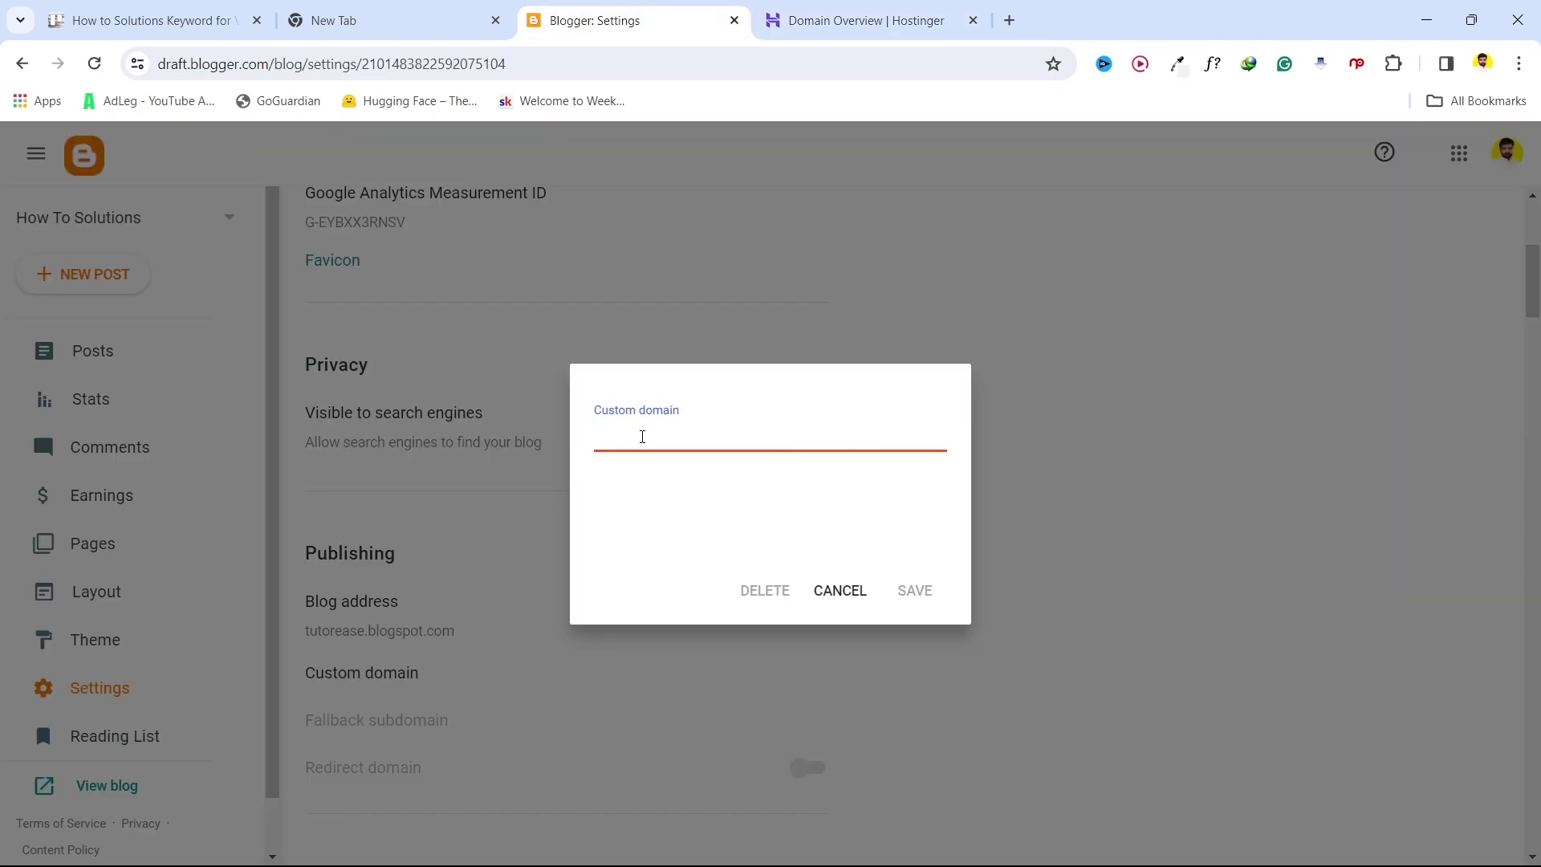
pyautogui.write('www.howtosolutions.cloud')
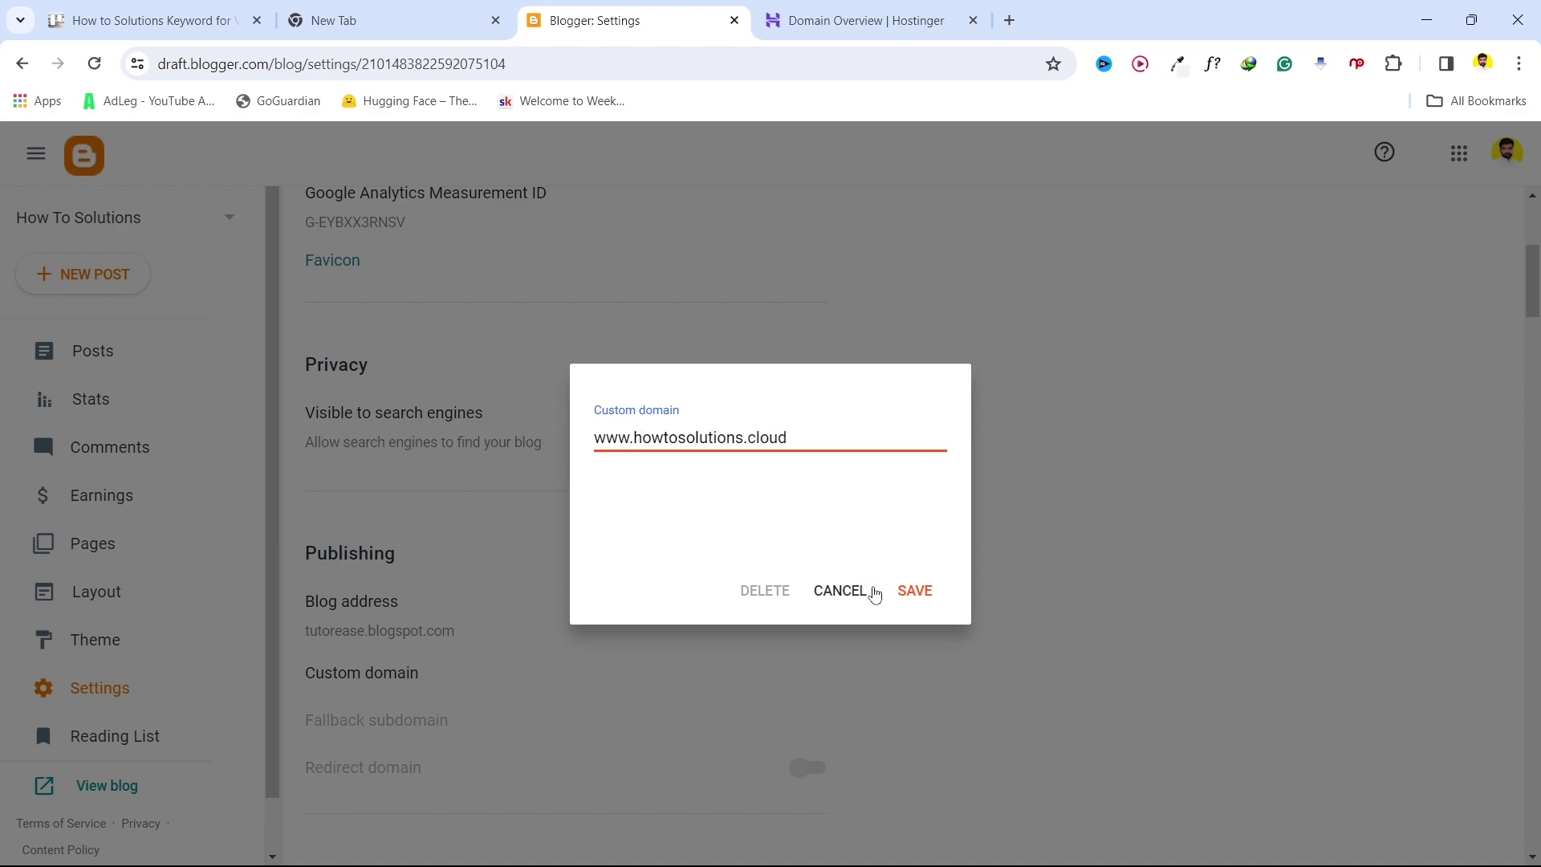
pyautogui.click(913, 591)
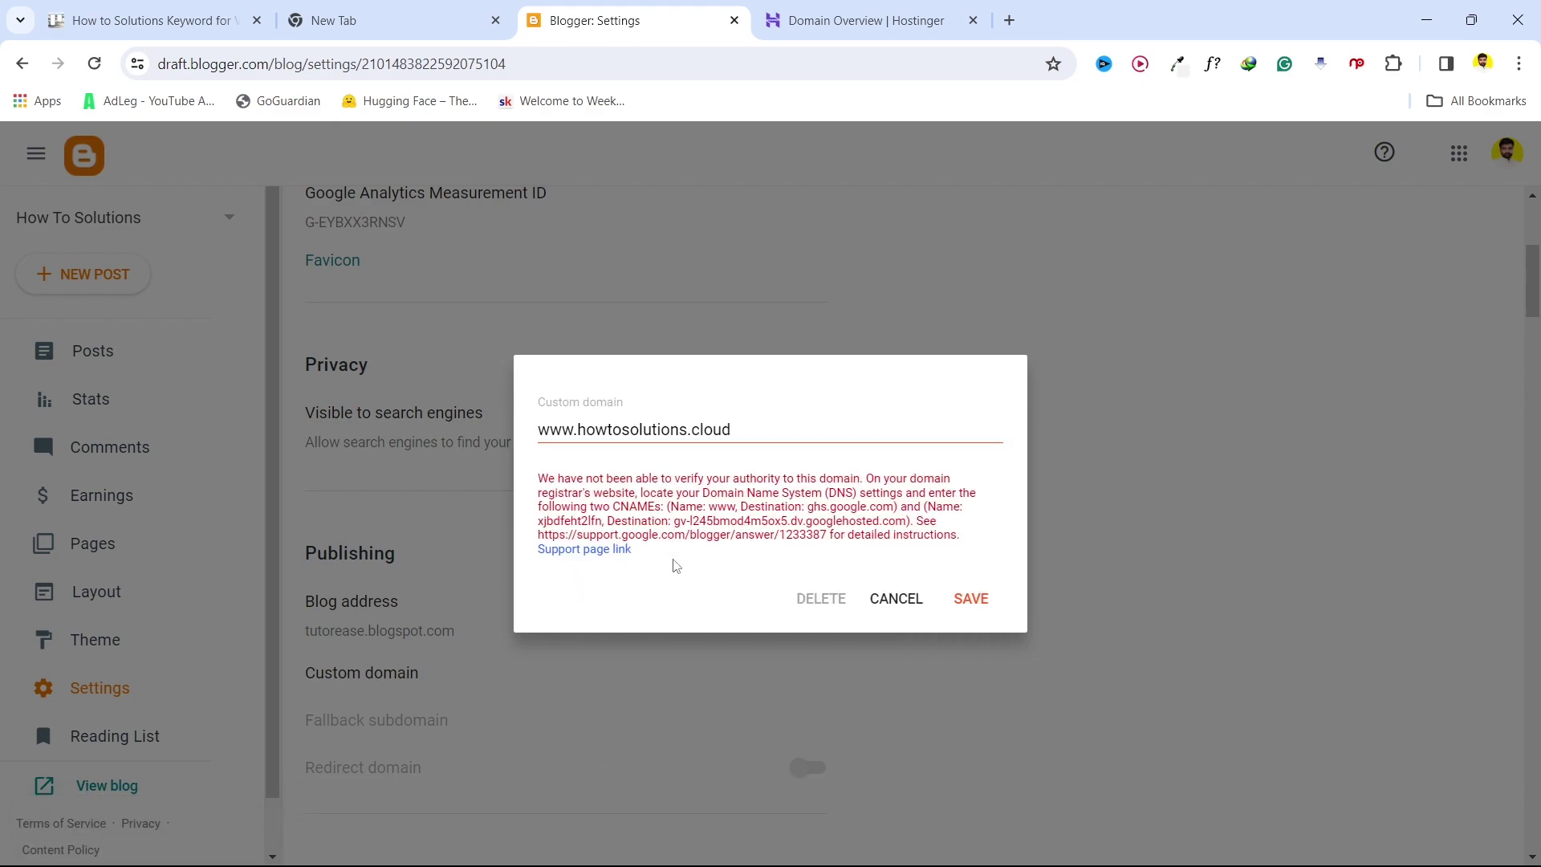
# In Hostinger, open the DNS records of howtosolutions.cloud and delete the four A records pointing to the 216.239 addresses.
pyautogui.click(835, 8)
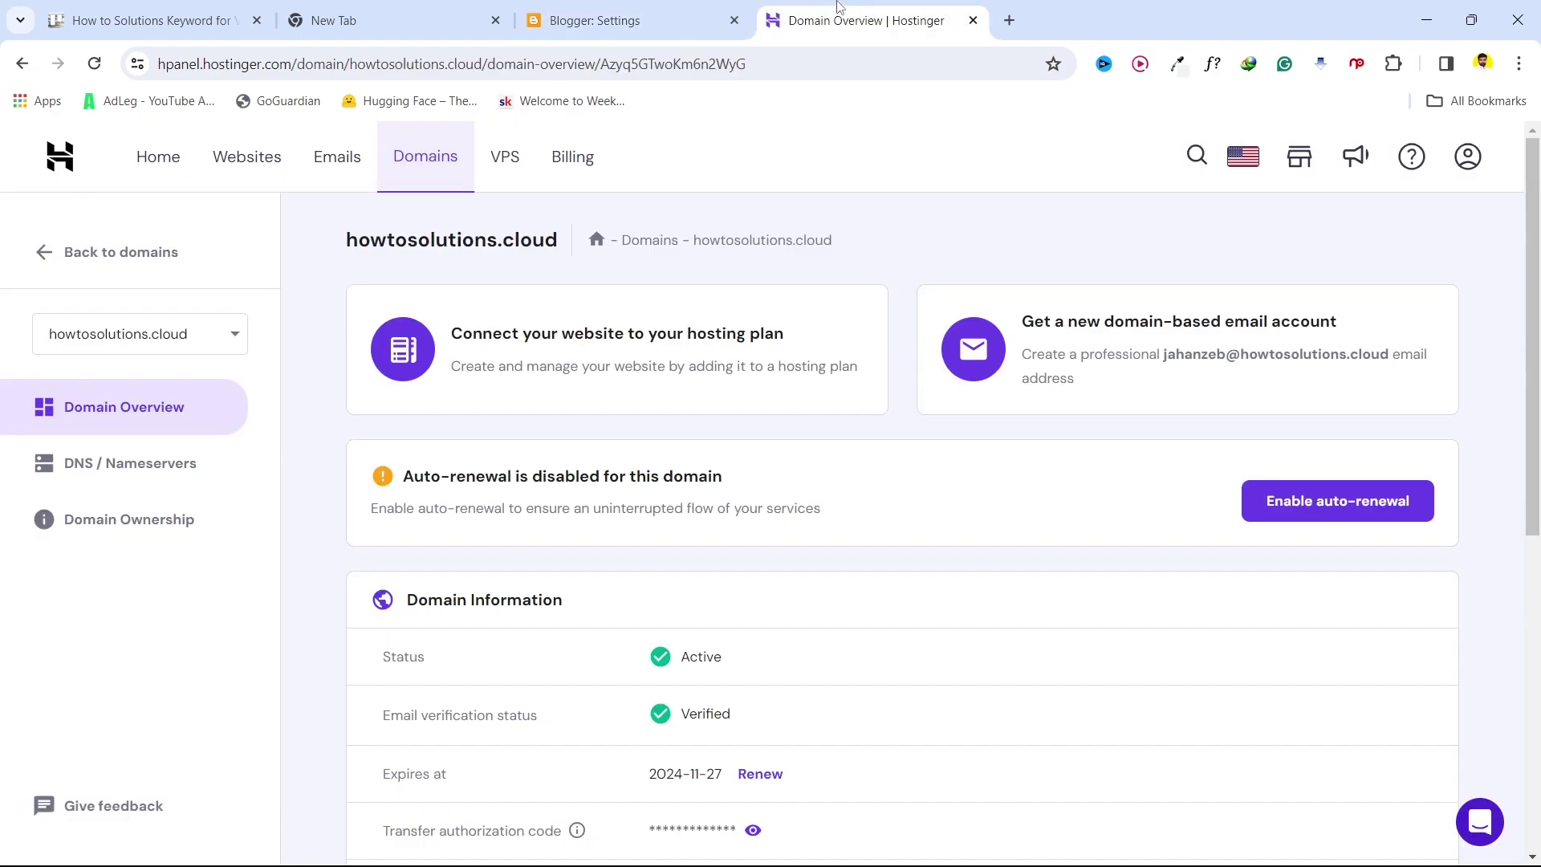
pyautogui.click(148, 471)
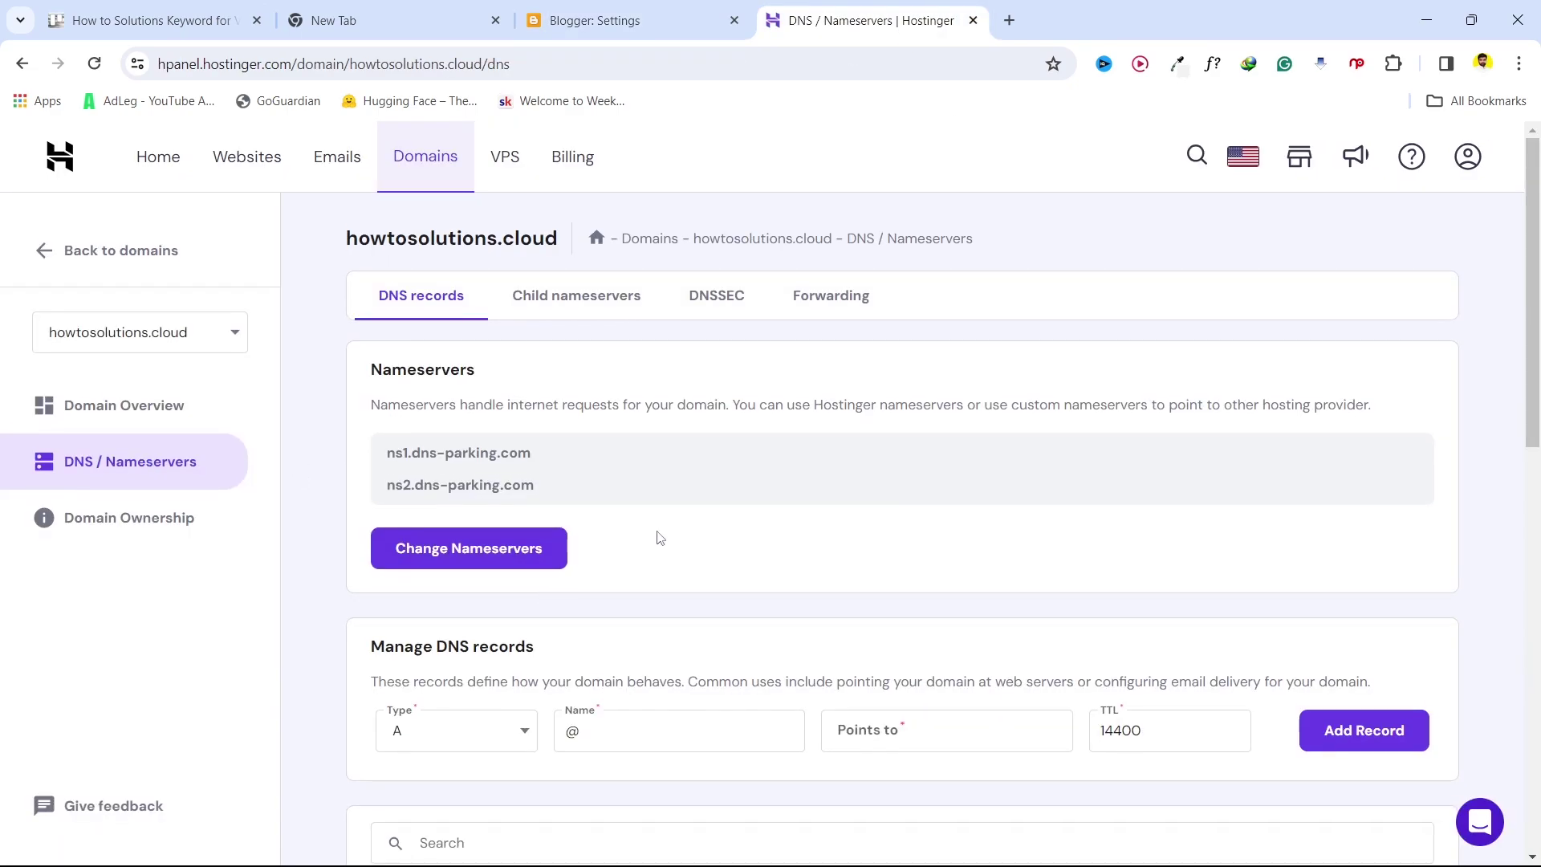
pyautogui.scroll(-10, 660, 537)
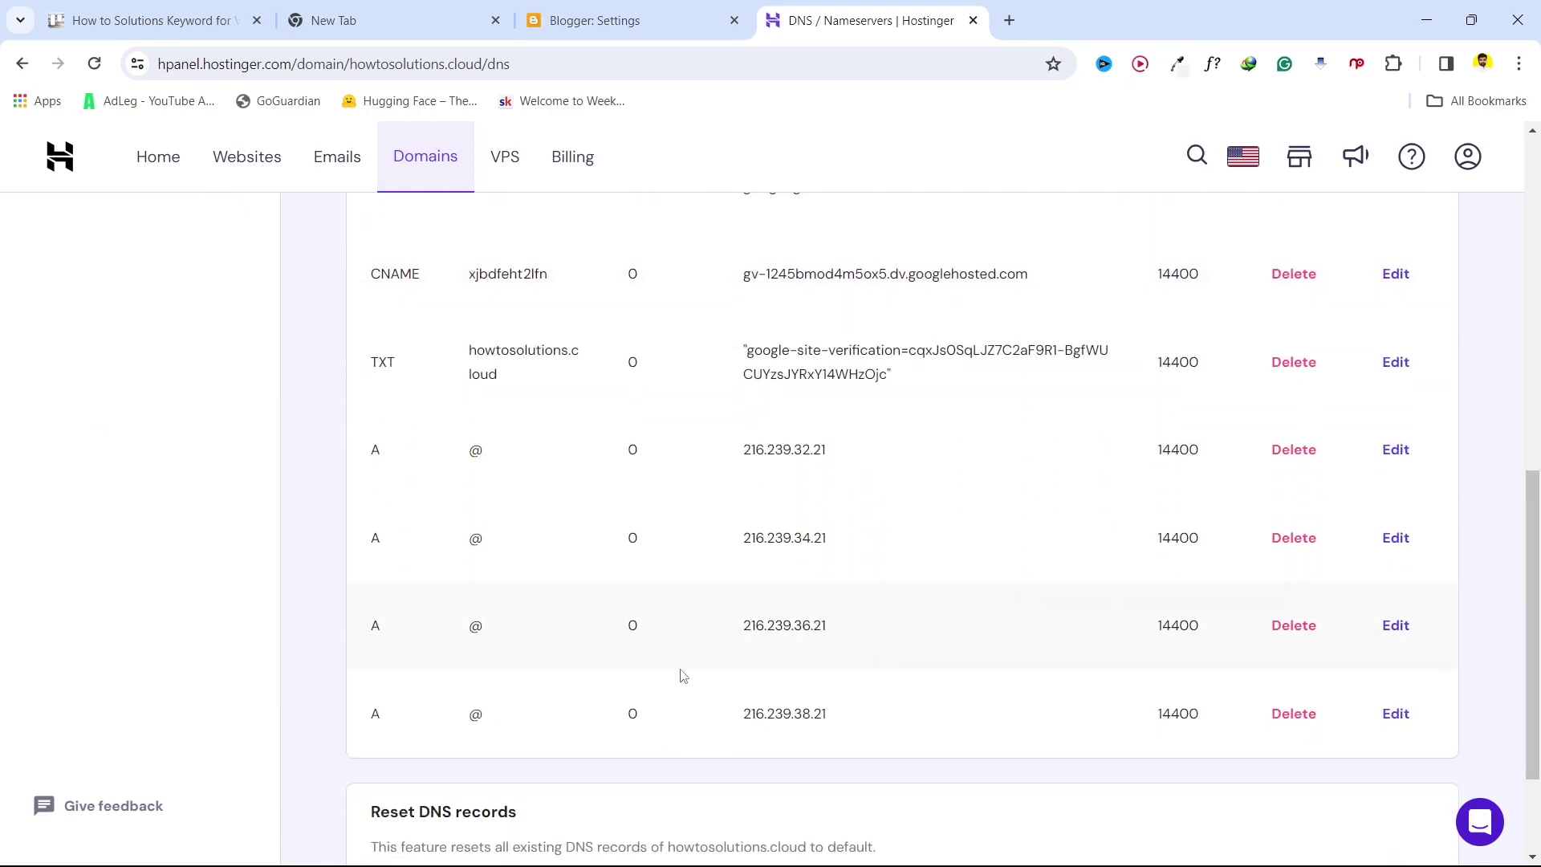
pyautogui.click(1306, 457)
pyautogui.click(1287, 544)
pyautogui.click(1293, 625)
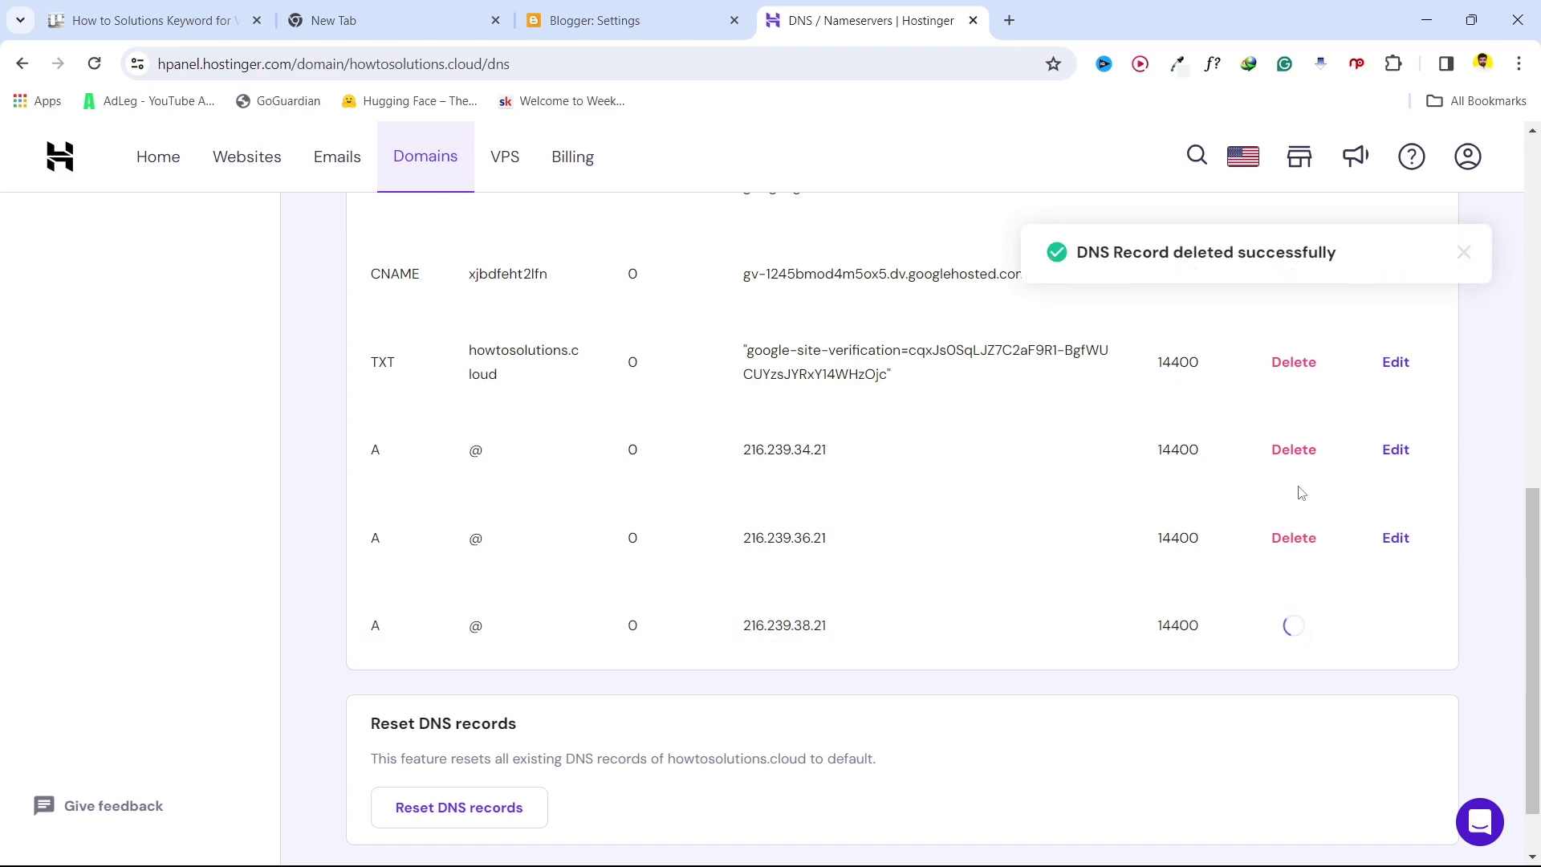
pyautogui.click(1291, 554)
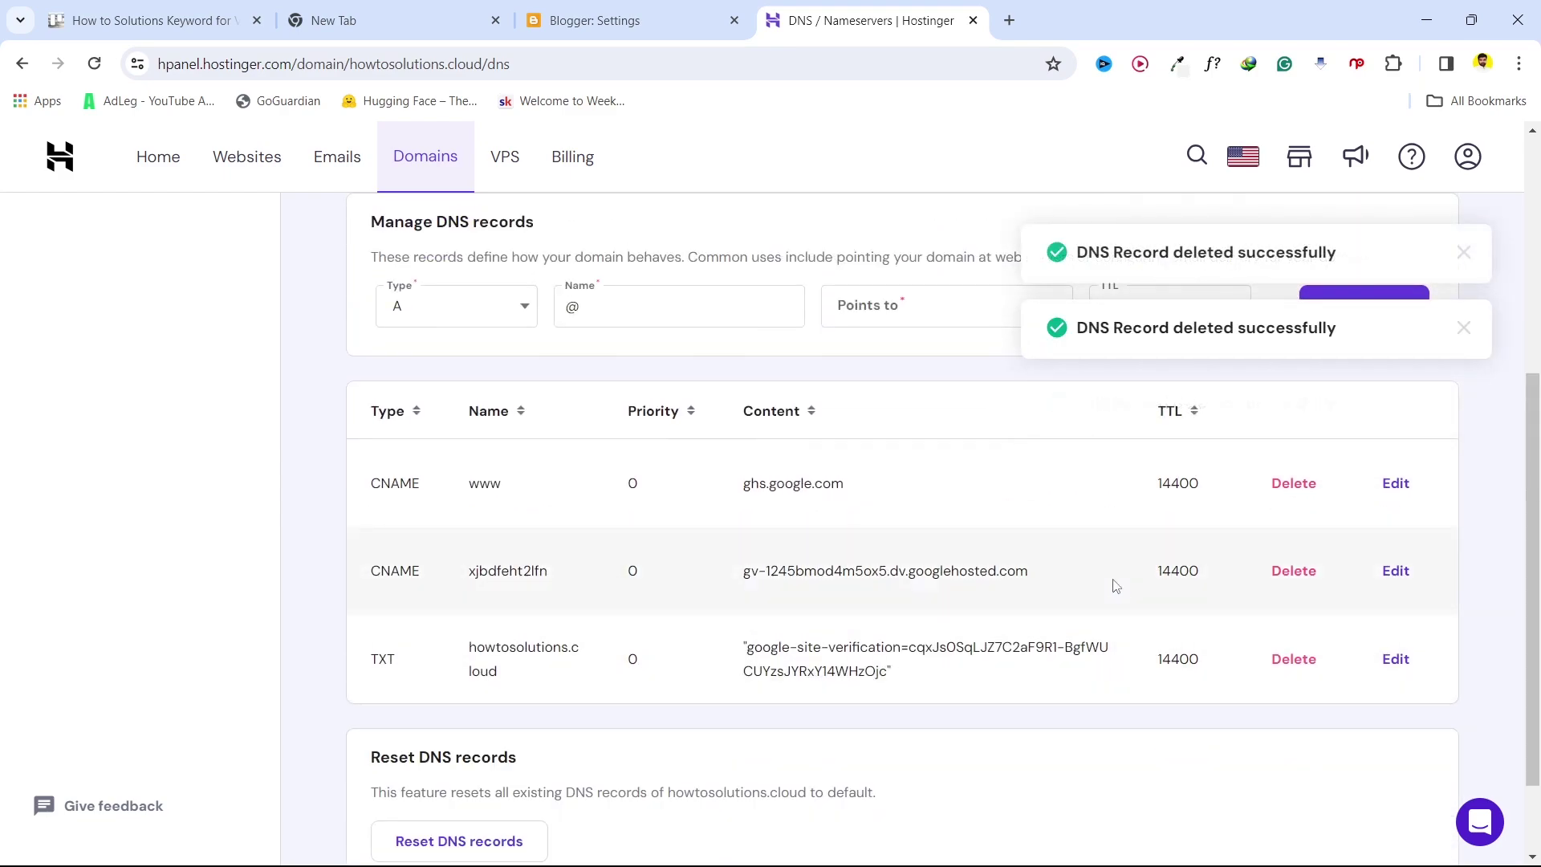
# Delete both existing CNAME records of the domain and dismiss the notification.
pyautogui.click(1288, 570)
pyautogui.click(1290, 483)
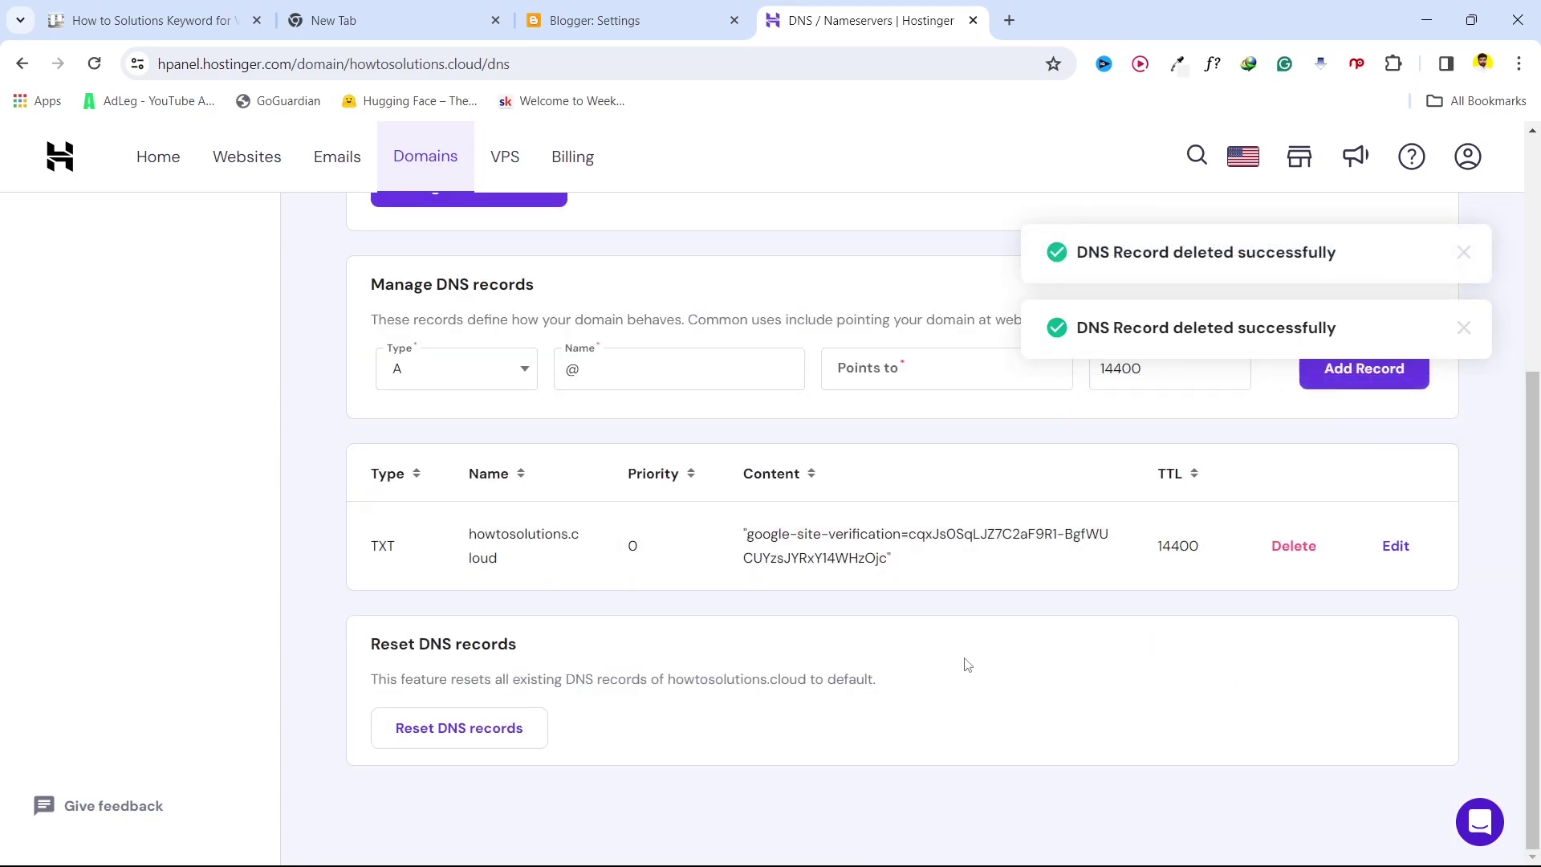
pyautogui.click(1462, 251)
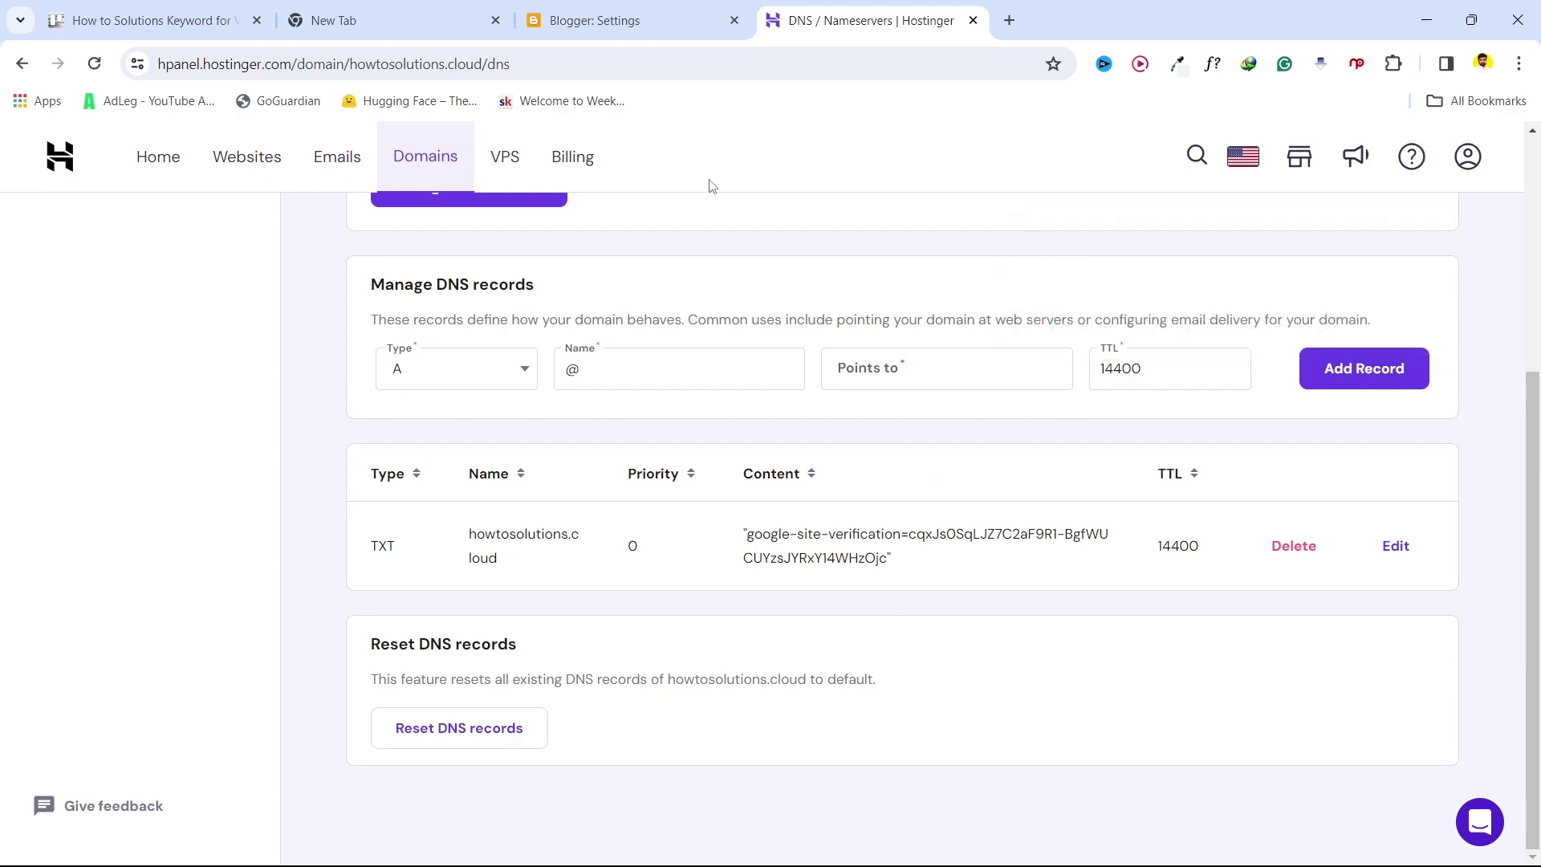
# Switch to Blogger and copy the first CNAME destination, ghs.google.com, from the custom domain instructions.
pyautogui.click(628, 17)
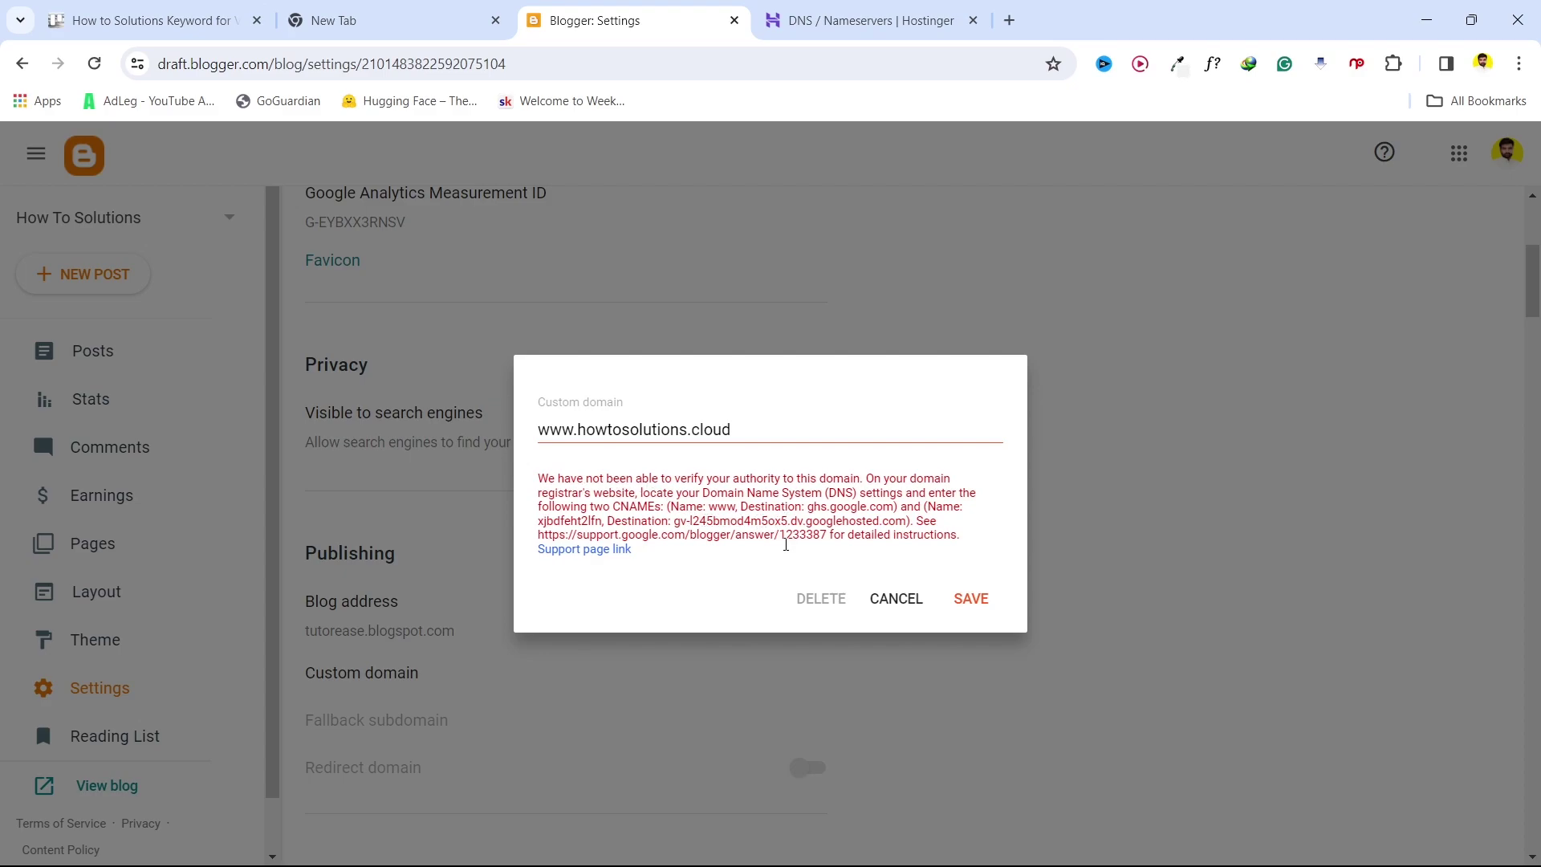
pyautogui.moveTo(807, 511); pyautogui.dragTo(894, 507)
pyautogui.rightClick(833, 507)
pyautogui.click(878, 525)
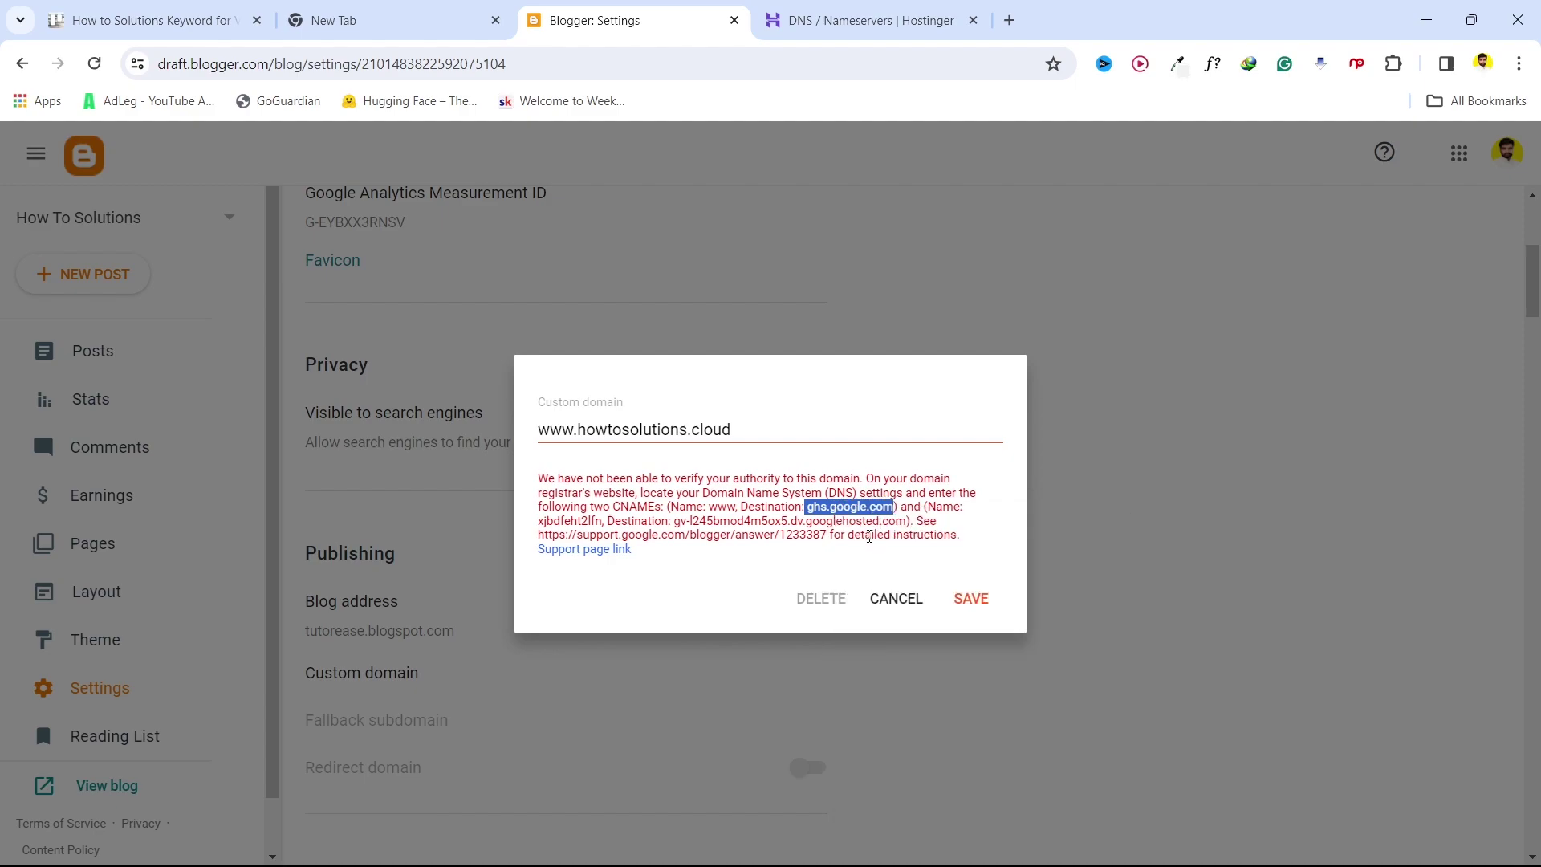
# In Hostinger, add a CNAME DNS record with the name www and the target ghs.google.com.
pyautogui.click(839, 11)
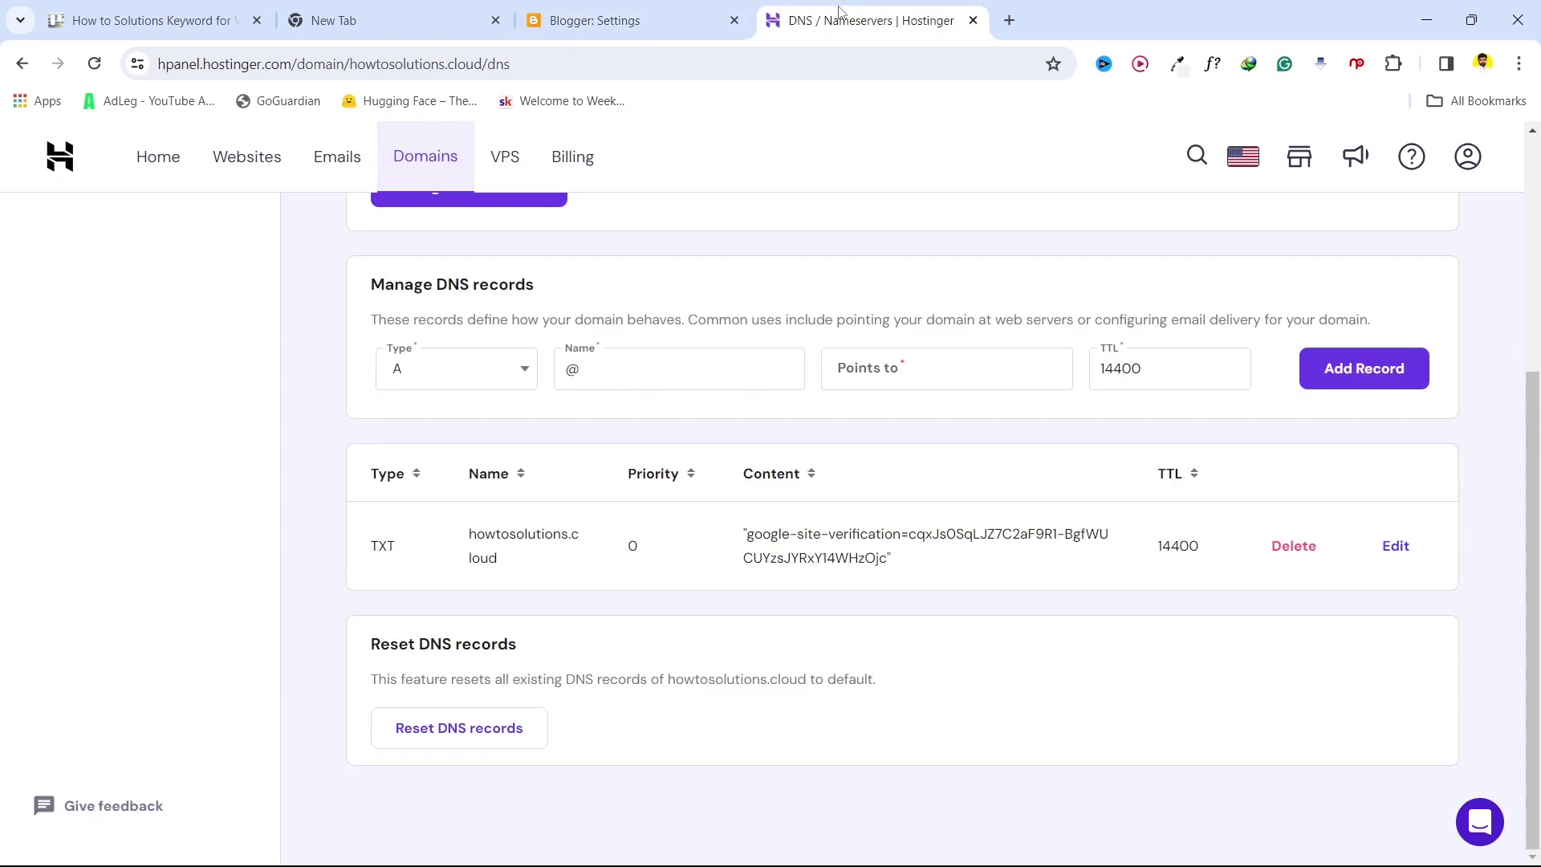
pyautogui.scroll(3, 464, 473)
pyautogui.scroll(-2, 583, 464)
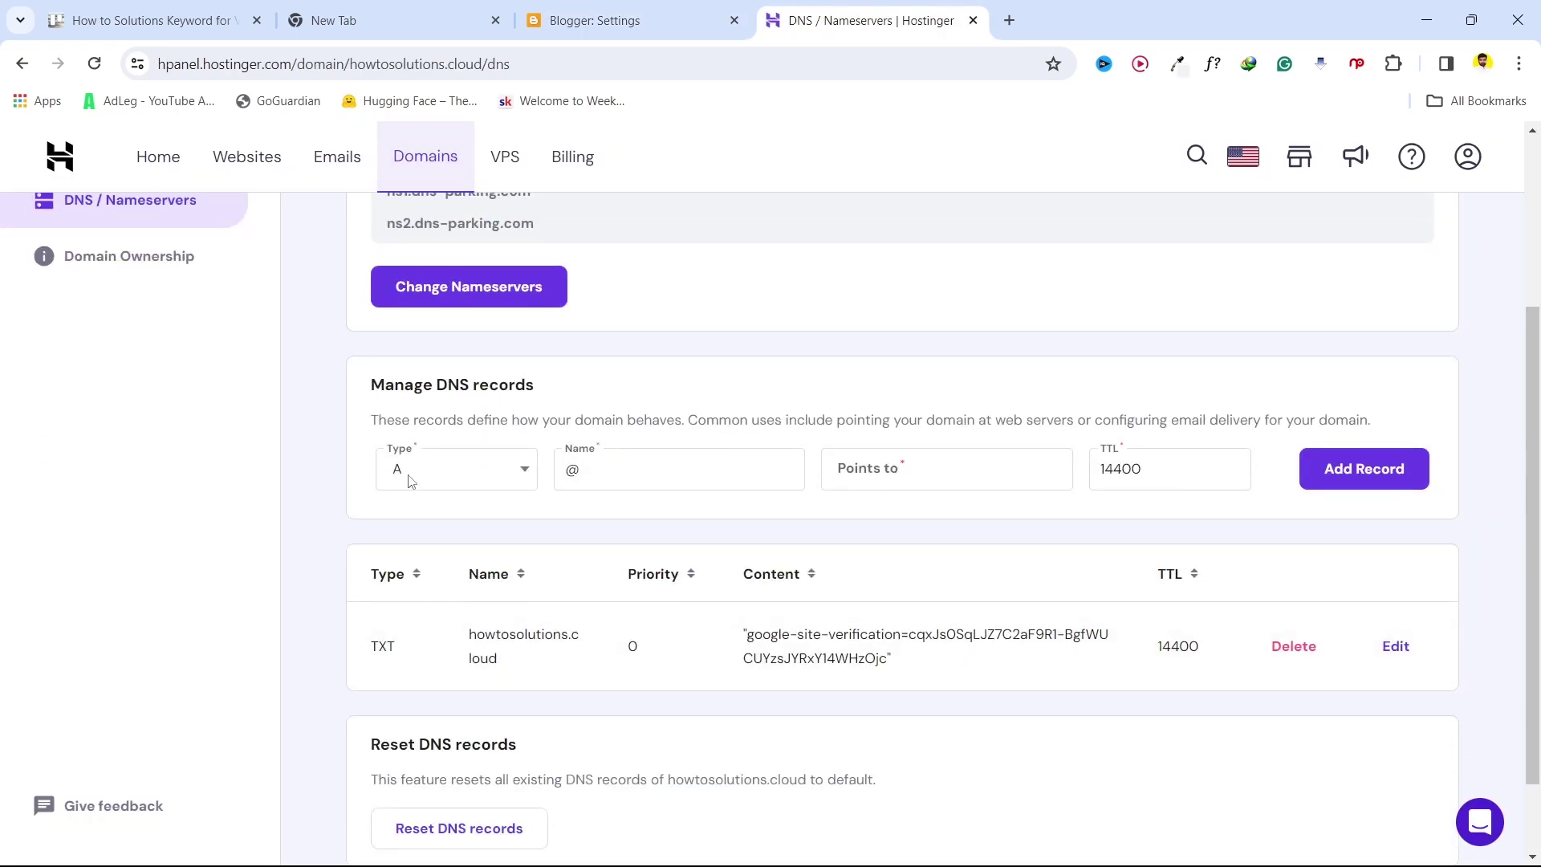
pyautogui.click(411, 480)
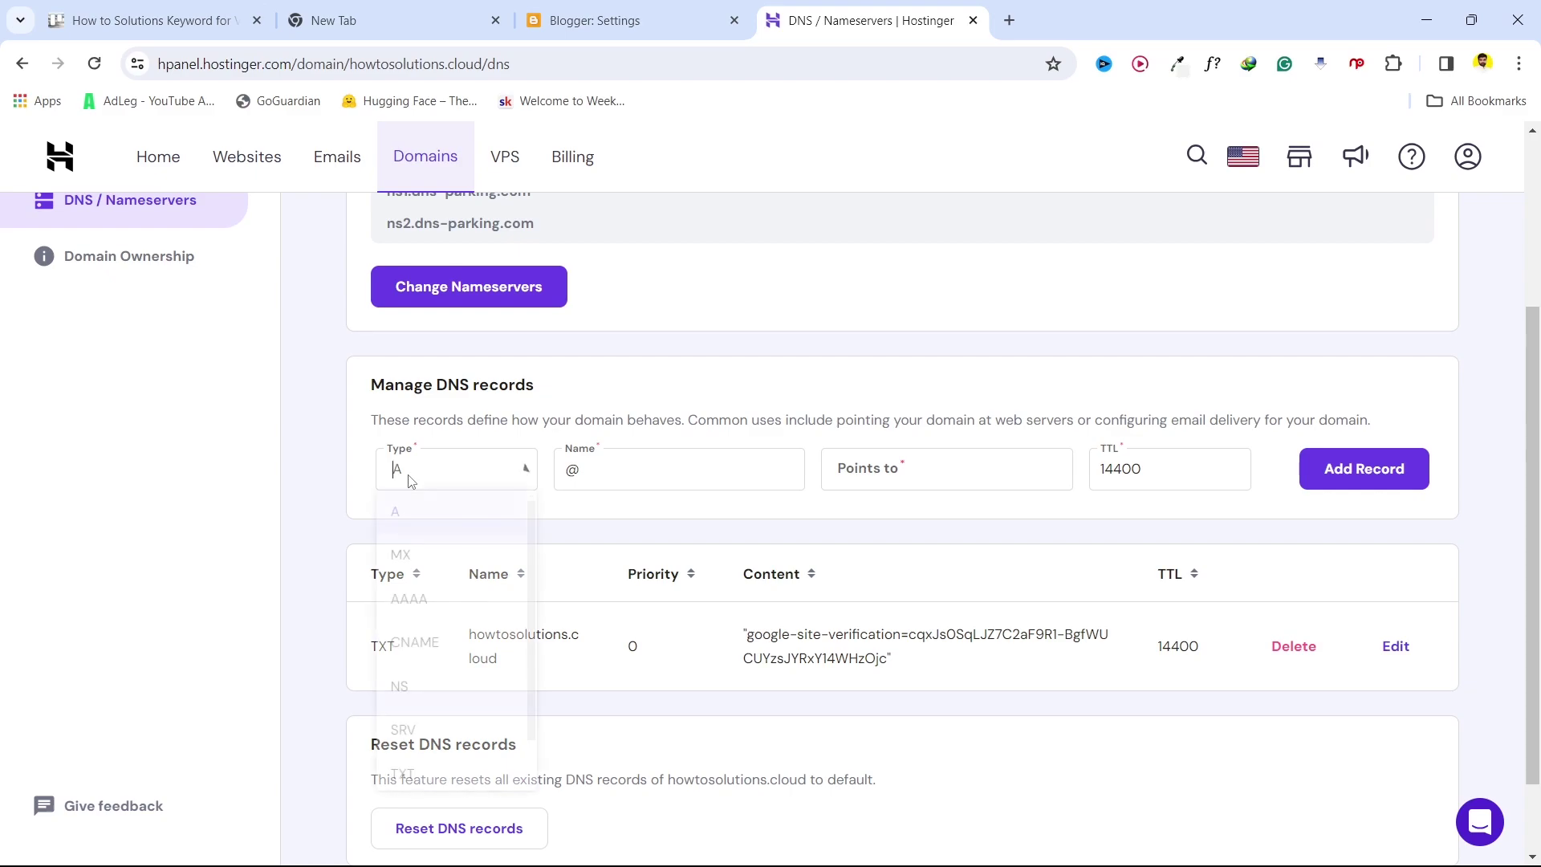
pyautogui.click(421, 645)
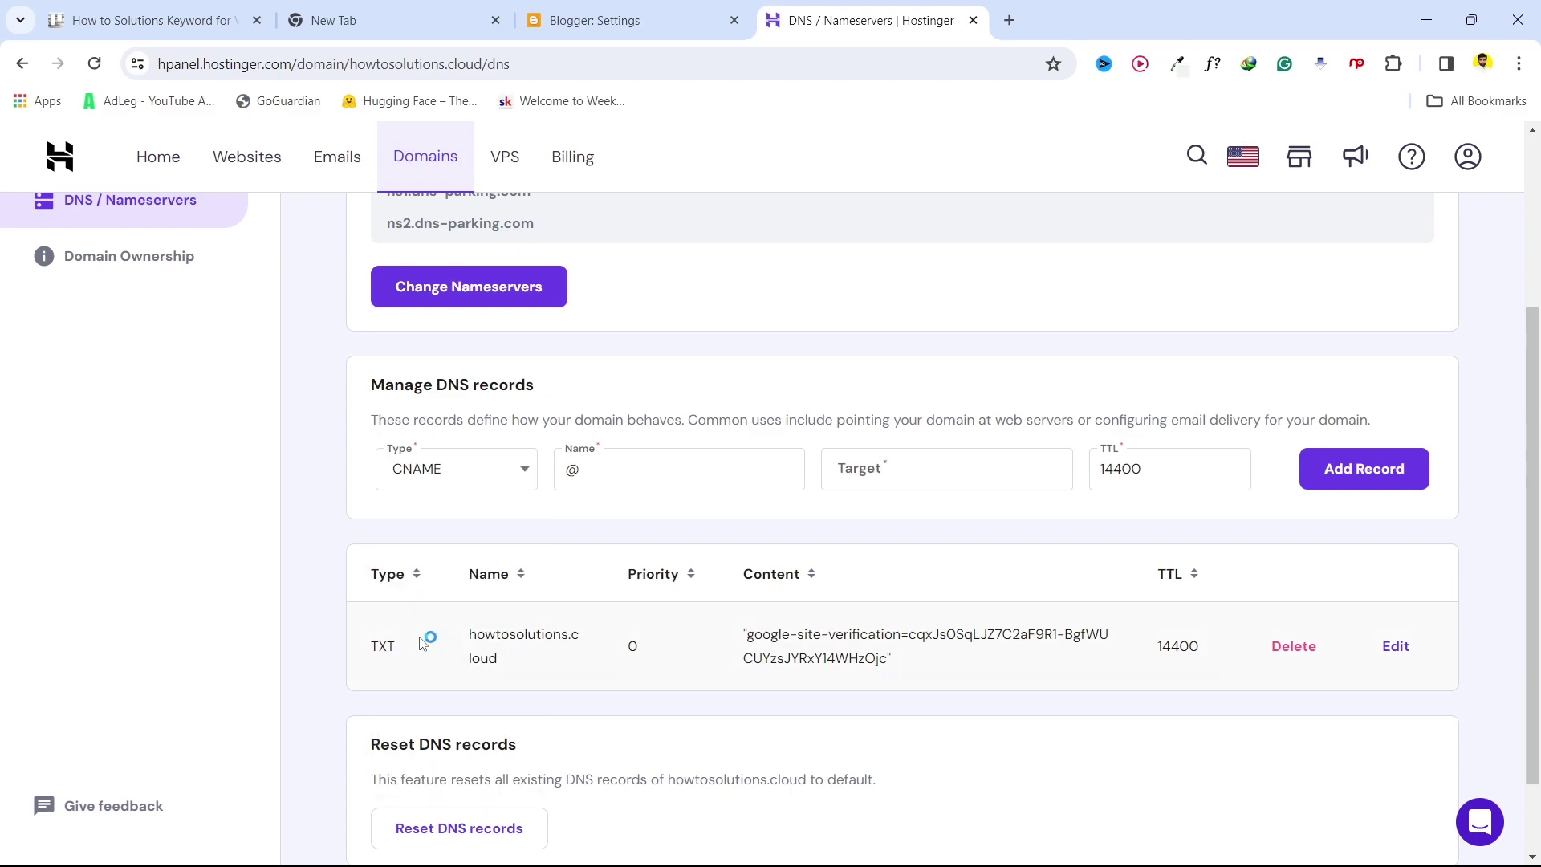
pyautogui.click(577, 483)
pyautogui.press('BackSpace')
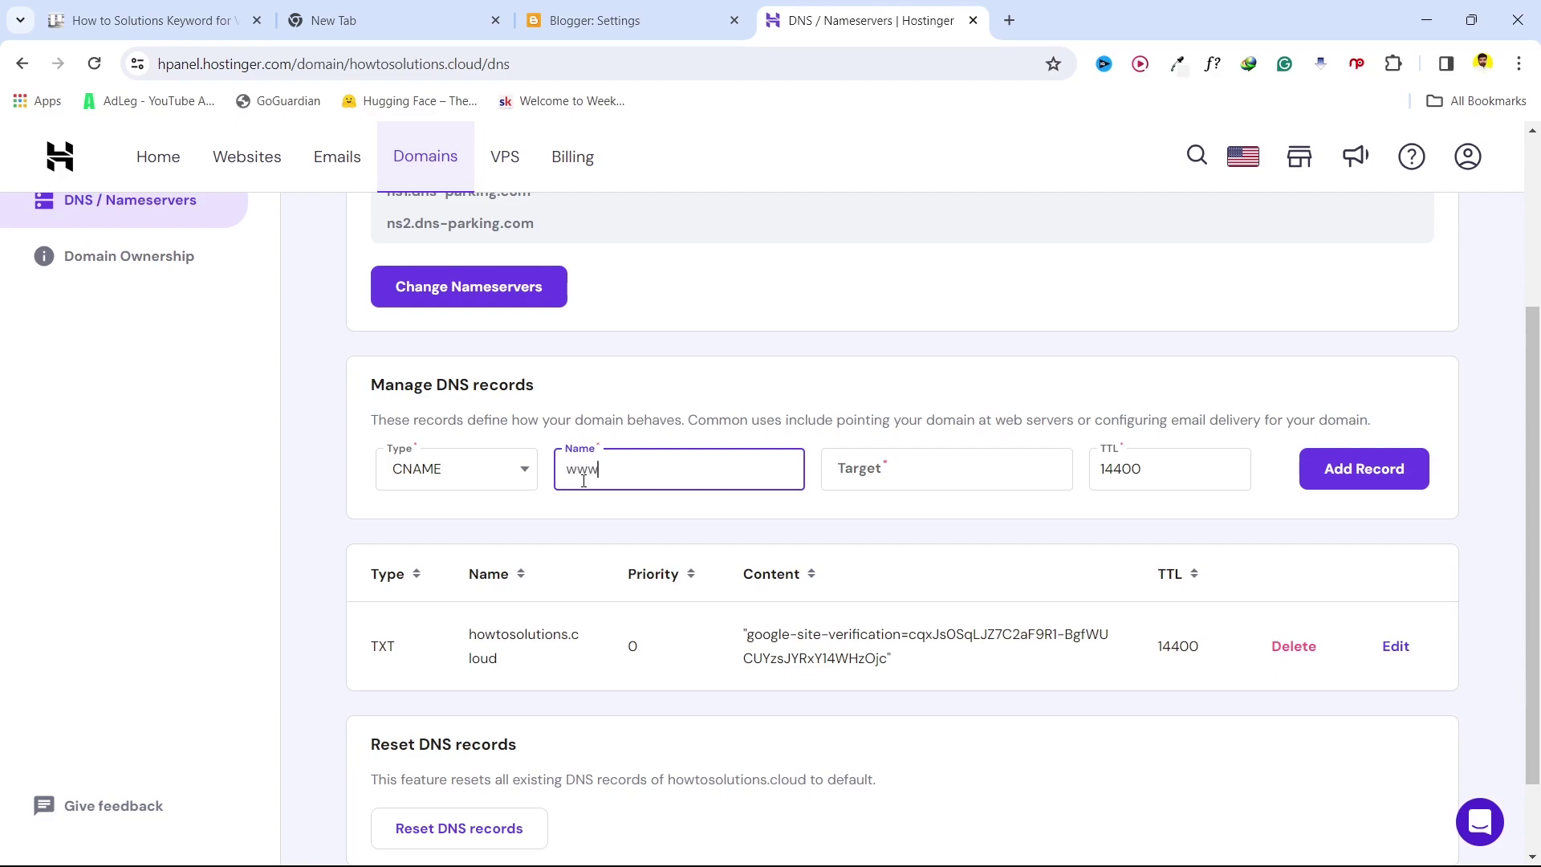
pyautogui.click(875, 480)
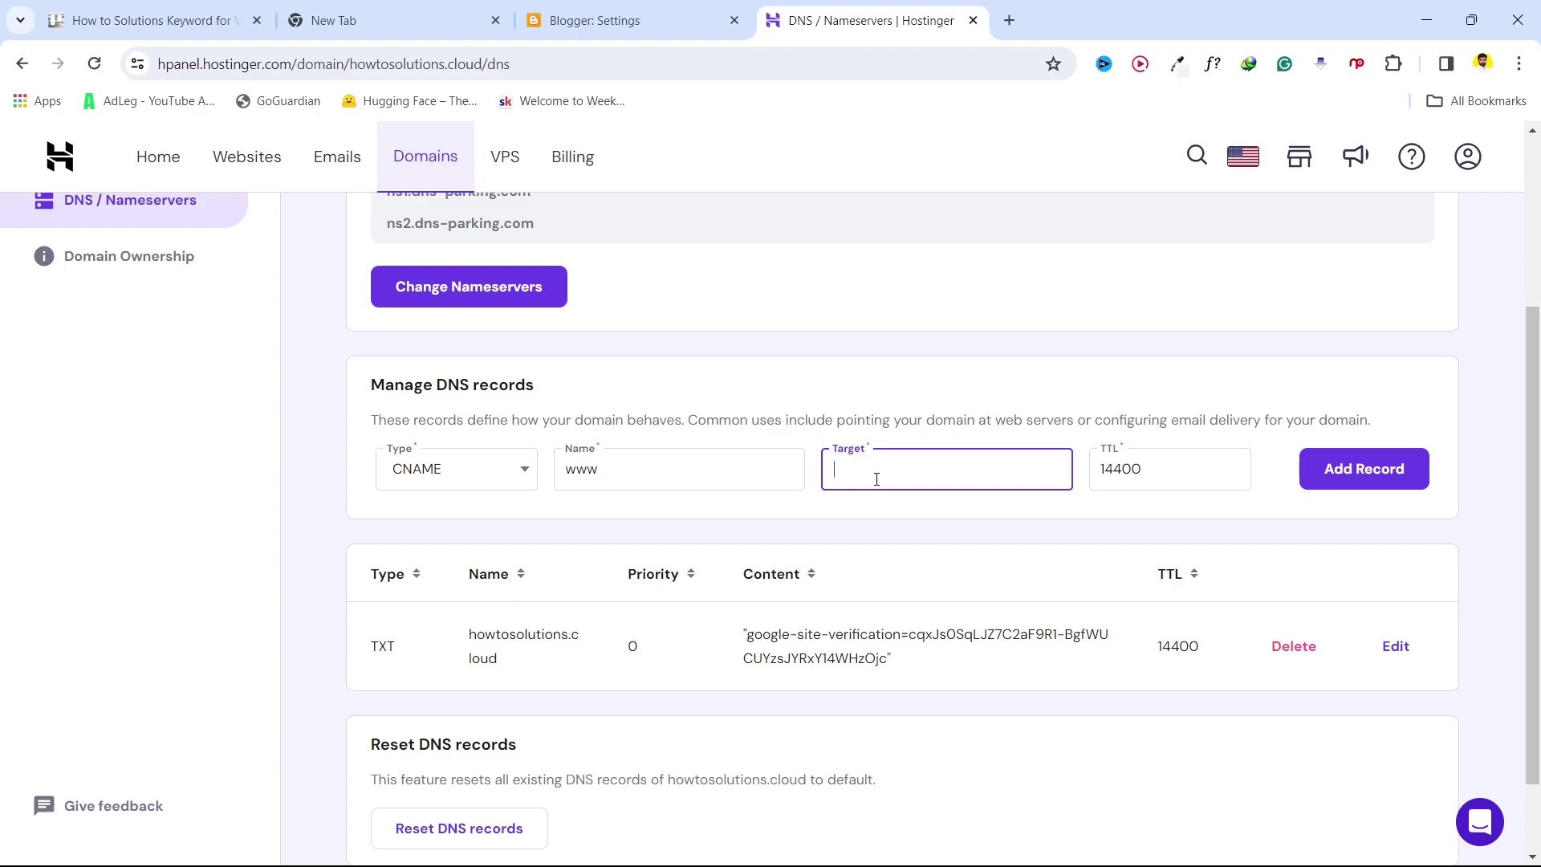
pyautogui.hotkey('ctrl', 'v')
pyautogui.click(1343, 479)
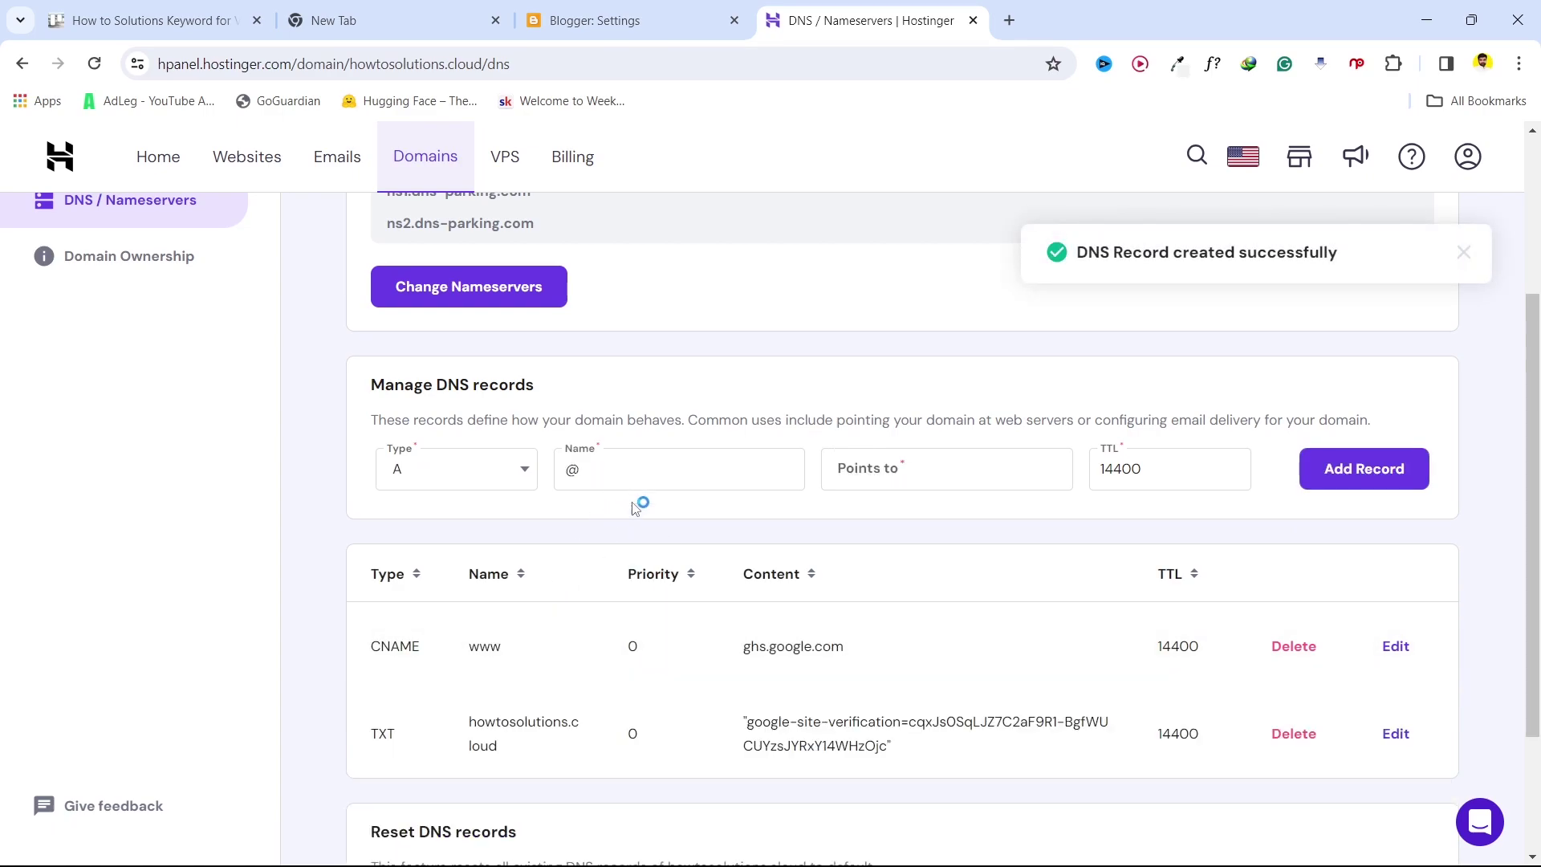
# Switch to Blogger and copy the name of the second CNAME from the custom domain instructions.
pyautogui.click(604, 10)
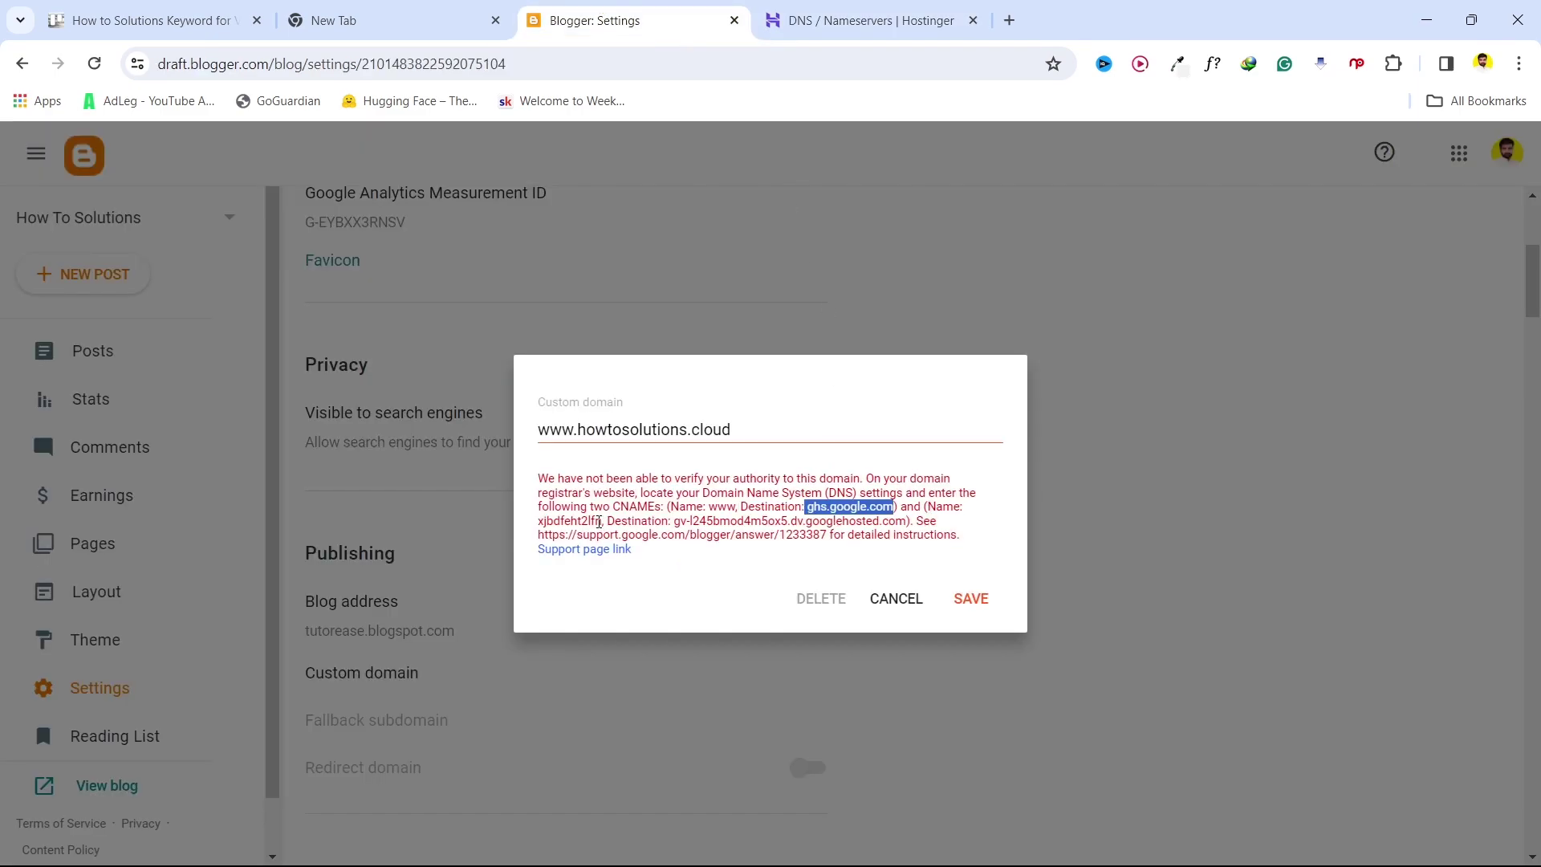
pyautogui.moveTo(601, 521); pyautogui.dragTo(542, 522)
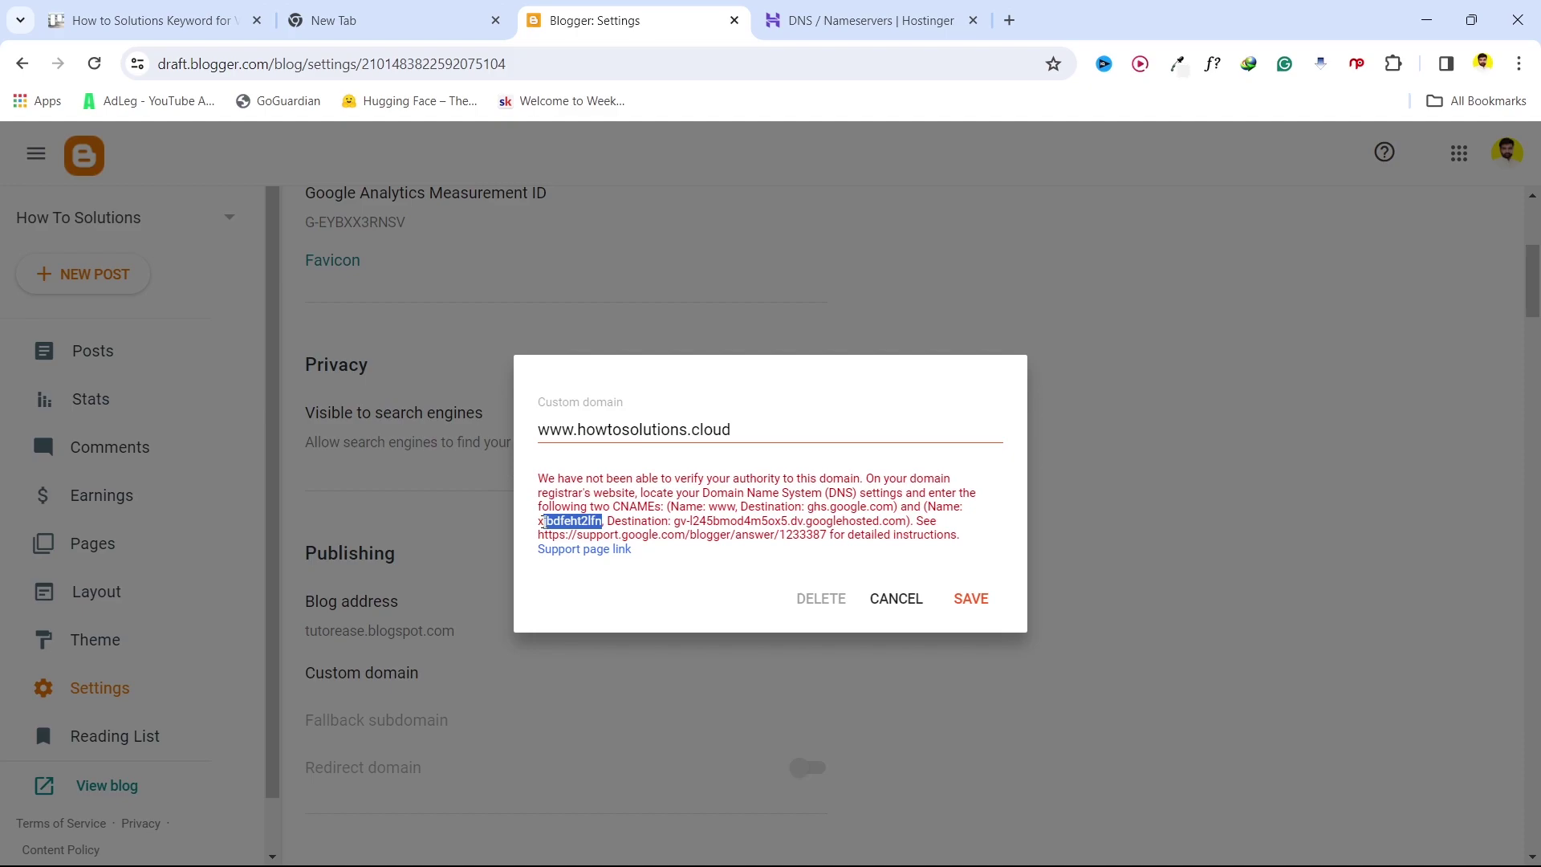
pyautogui.rightClick(555, 521)
pyautogui.click(608, 546)
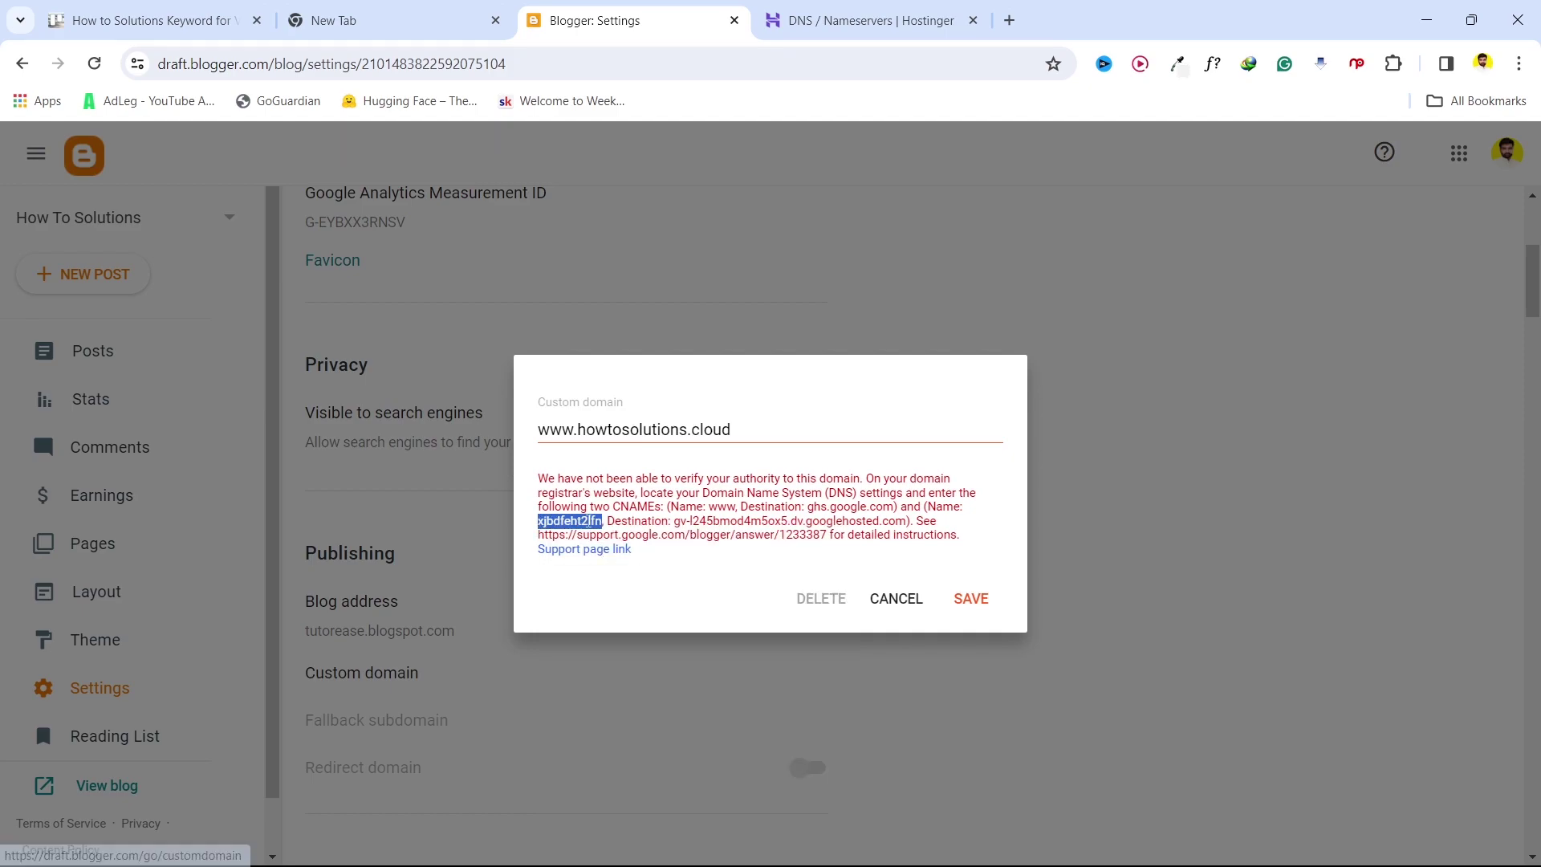
# In Hostinger, start another CNAME record and paste the copied verification name into its name field.
pyautogui.click(854, 23)
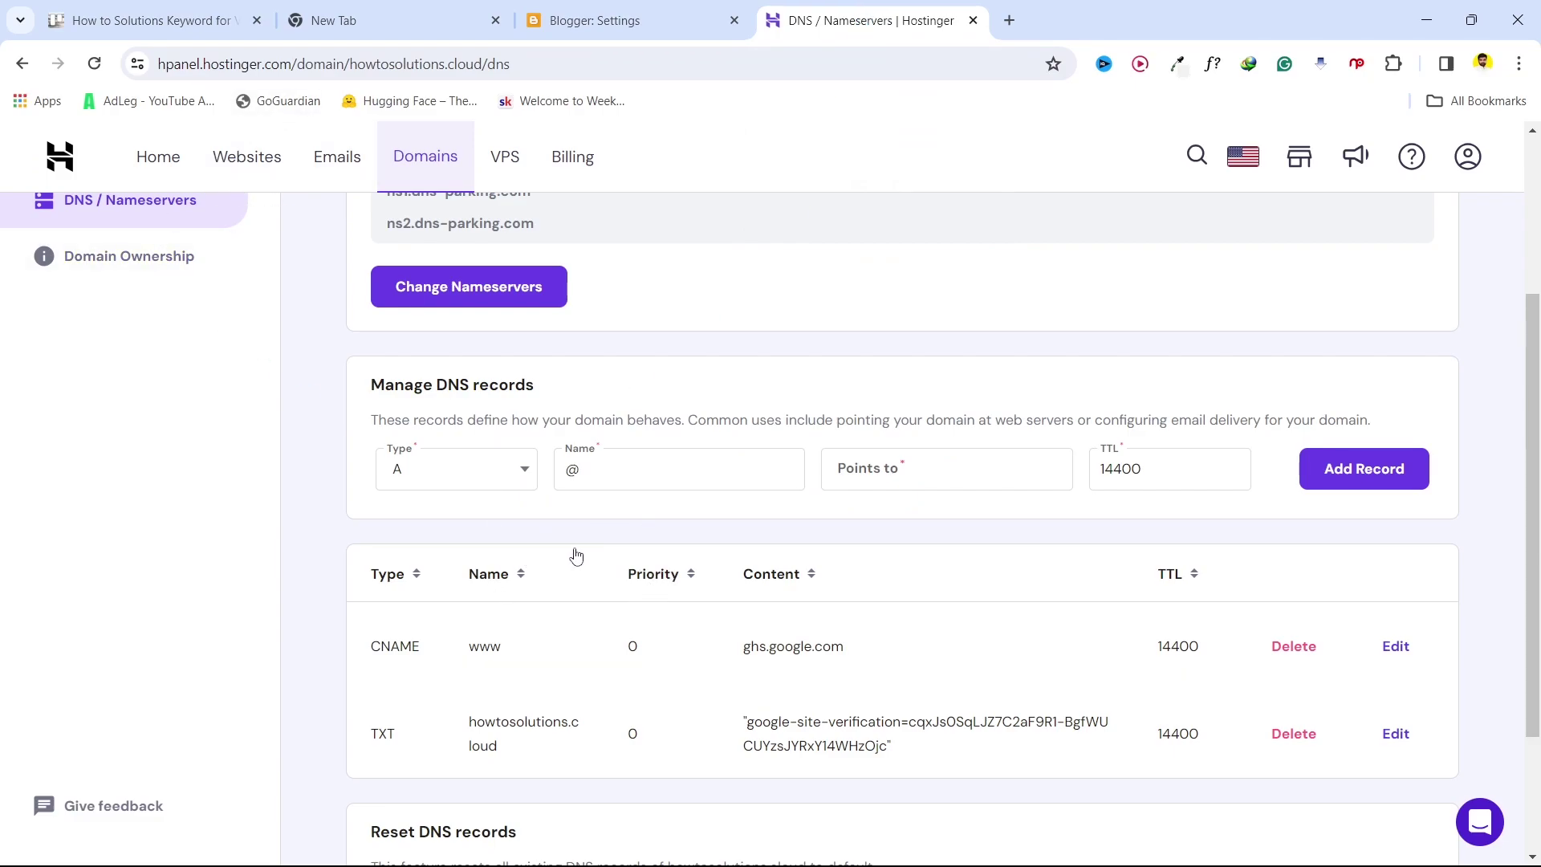
pyautogui.click(460, 477)
pyautogui.scroll(-1, 468, 613)
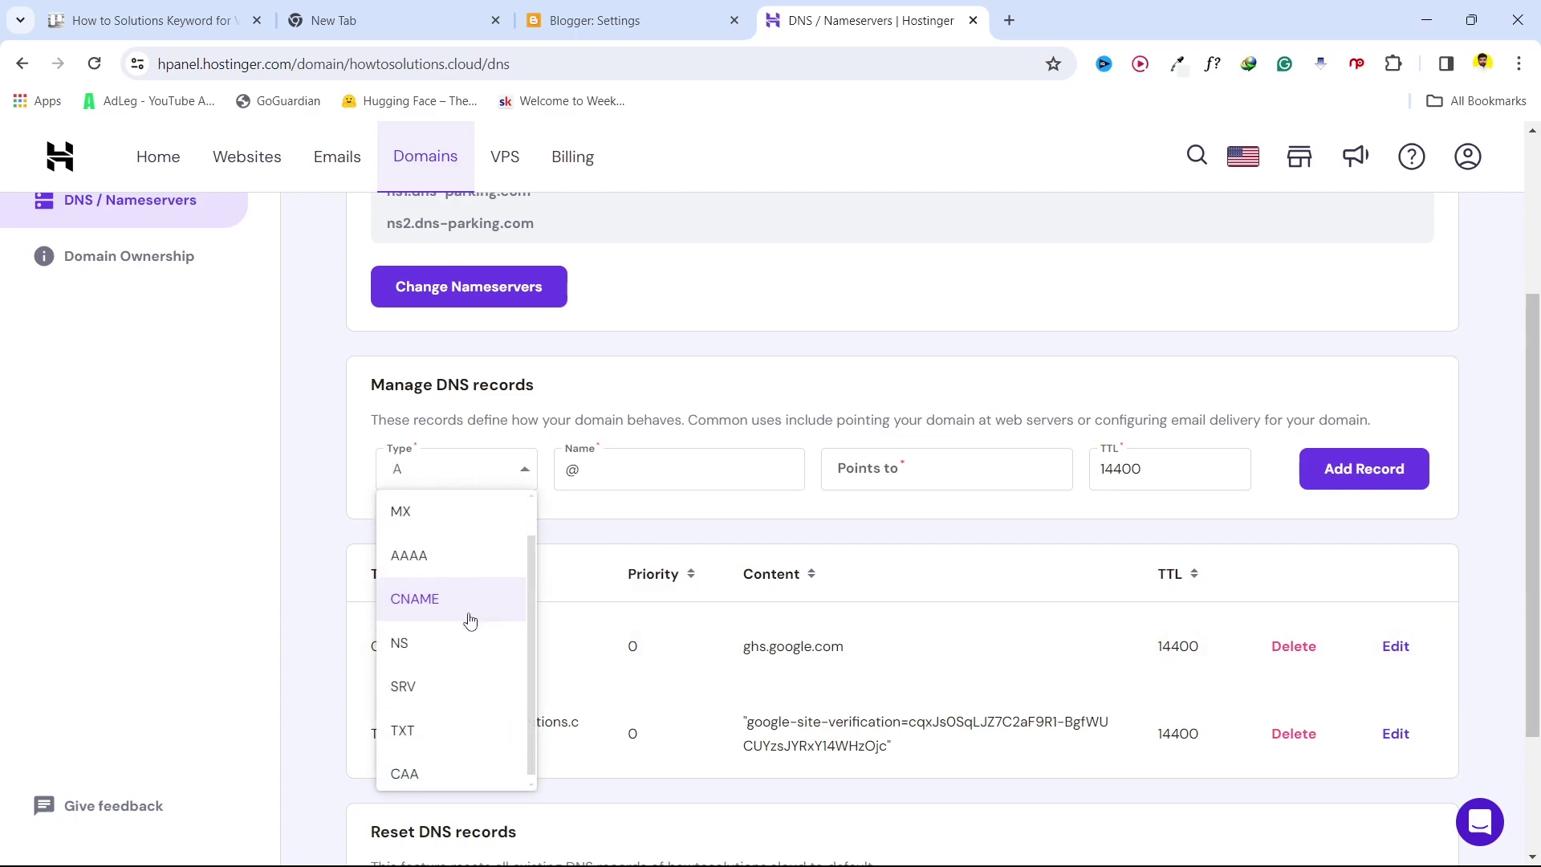
pyautogui.click(434, 594)
pyautogui.click(582, 471)
pyautogui.press('BackSpace')
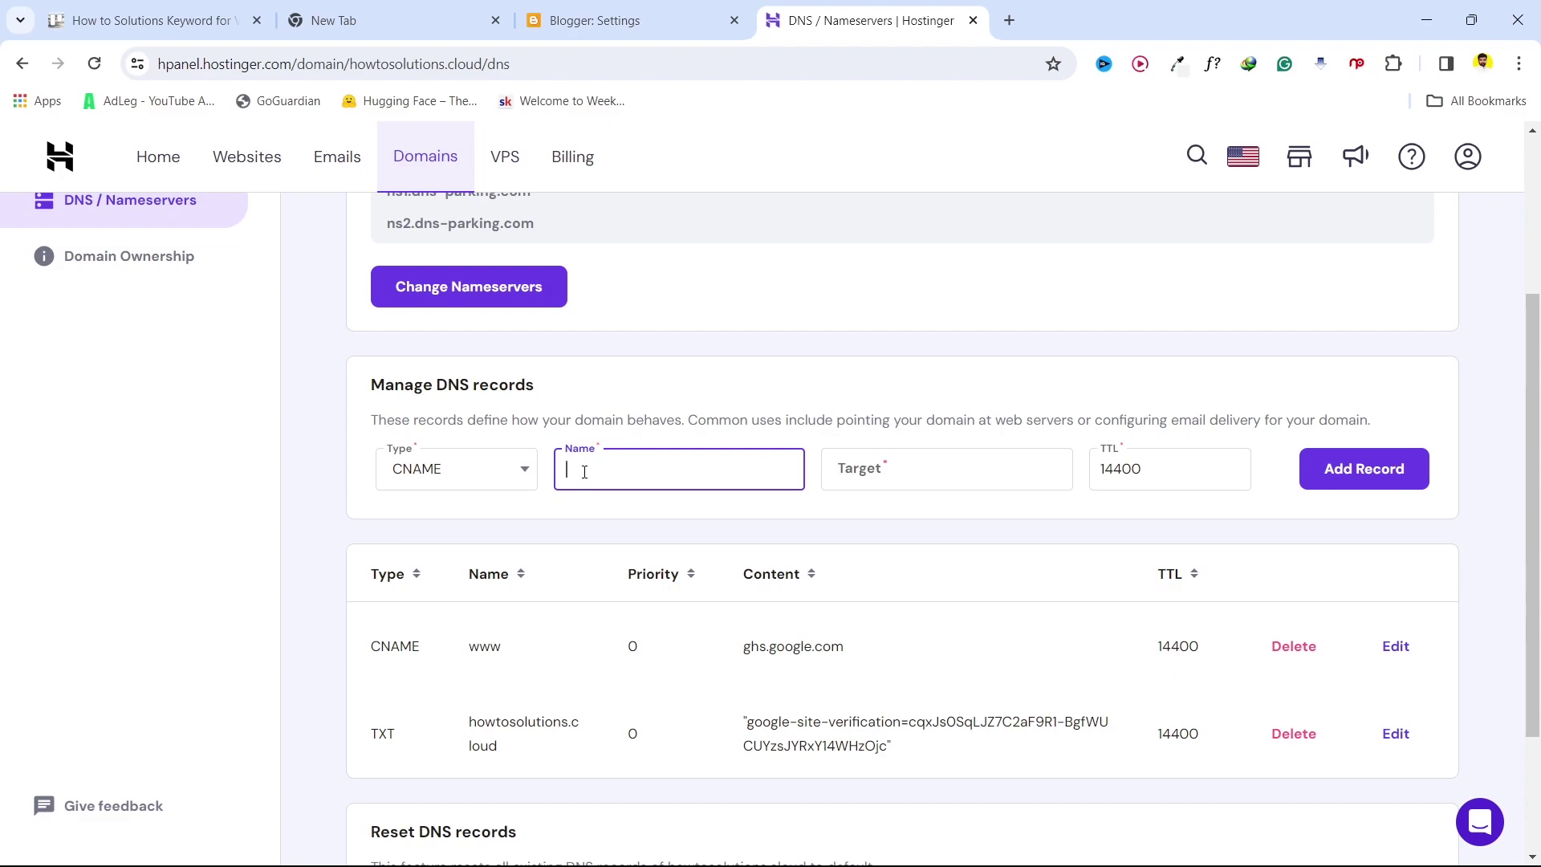
pyautogui.hotkey('ctrl', 'v')
# Fill in the second CNAME's verification name in Hostinger, and copy its matching destination from Blogger's custom domain instructions.
pyautogui.click(594, 20)
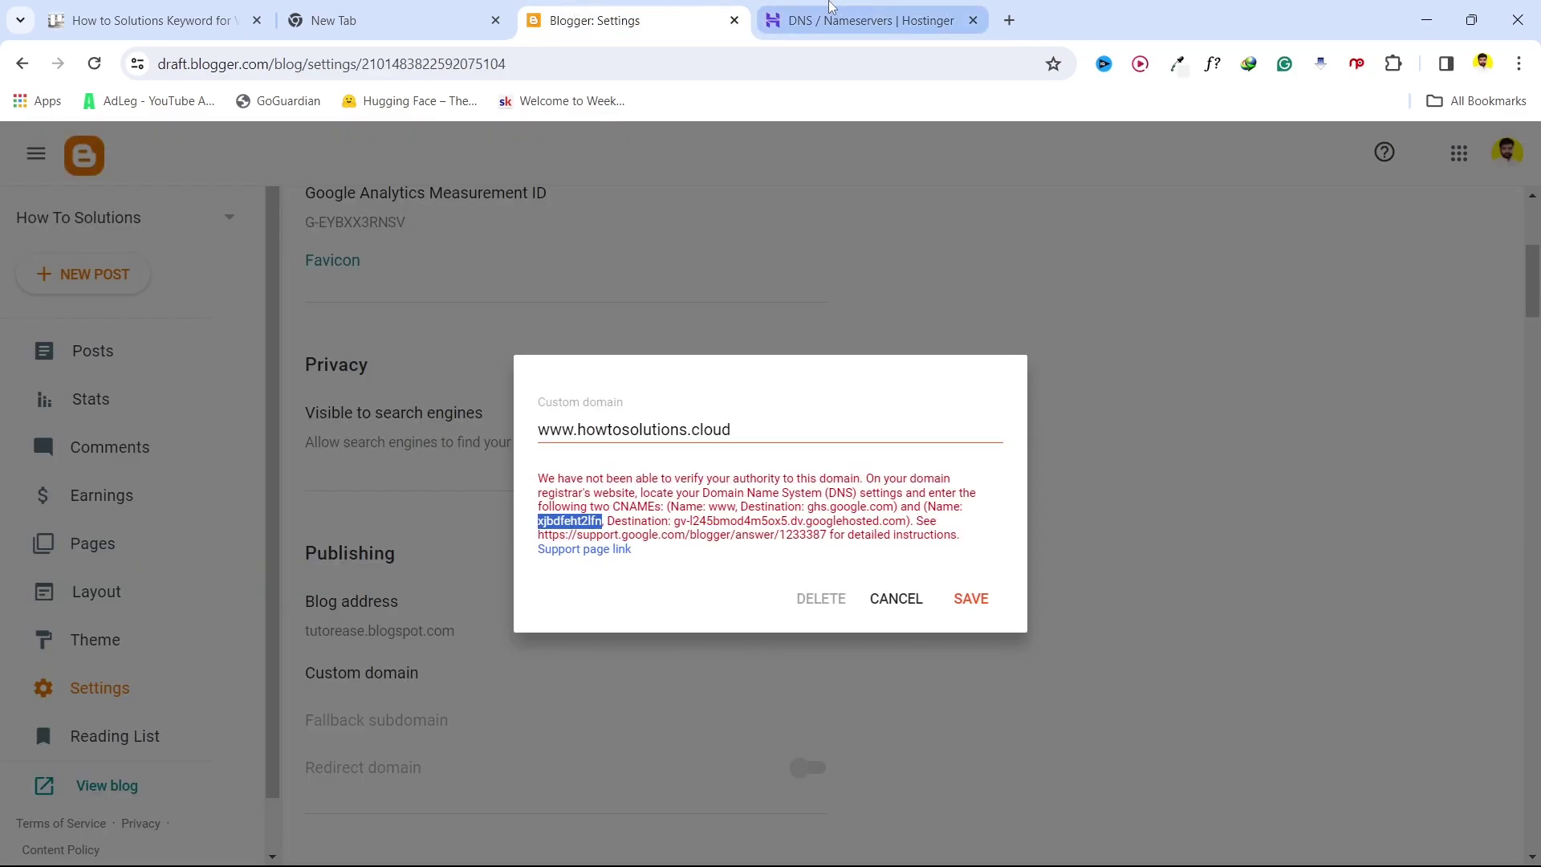
pyautogui.click(858, 20)
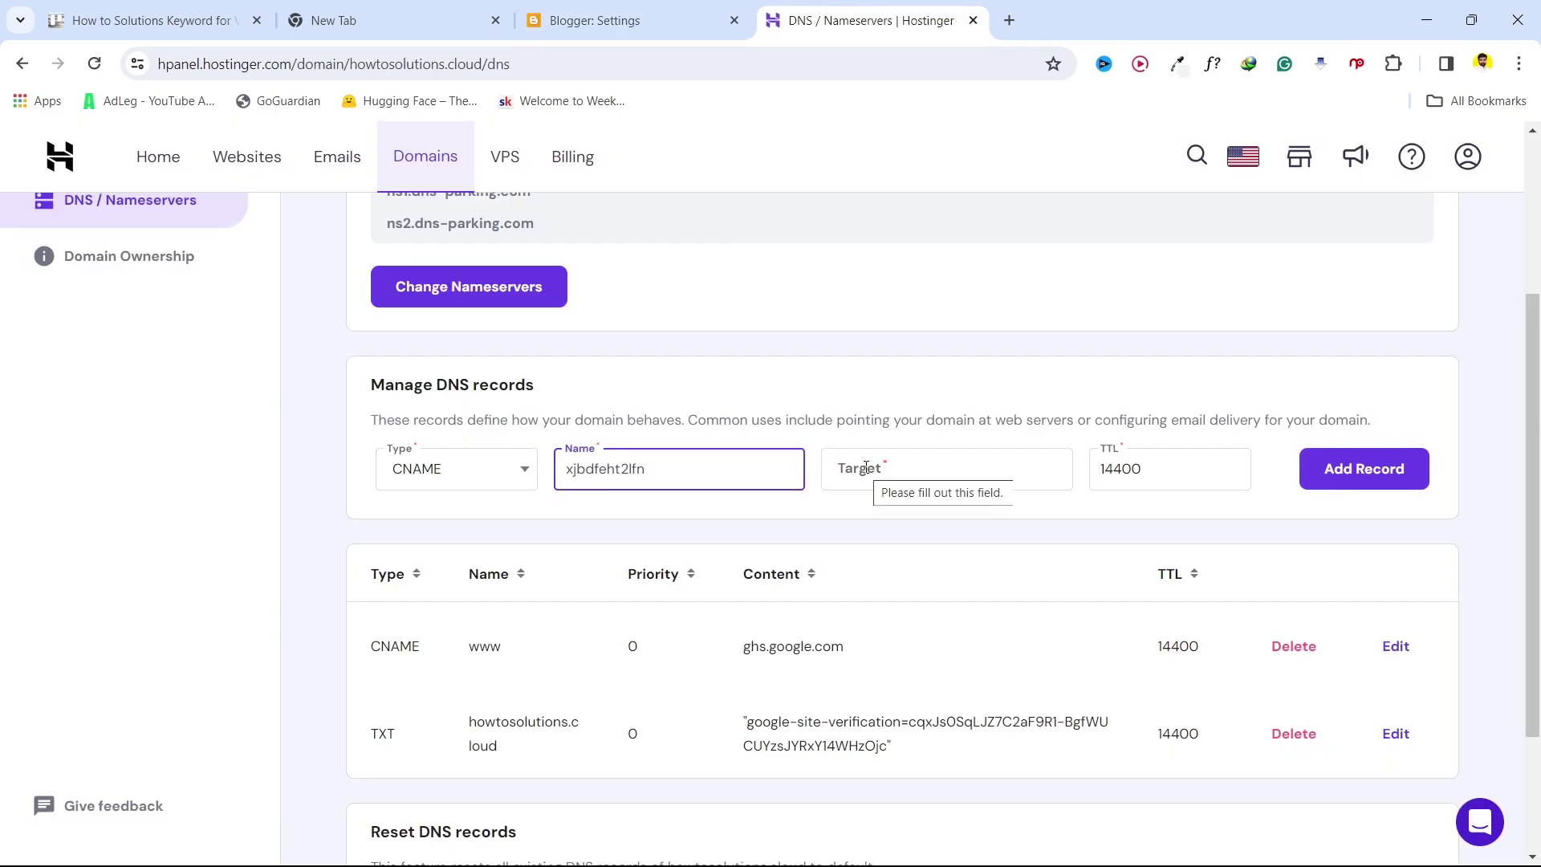
pyautogui.click(692, 20)
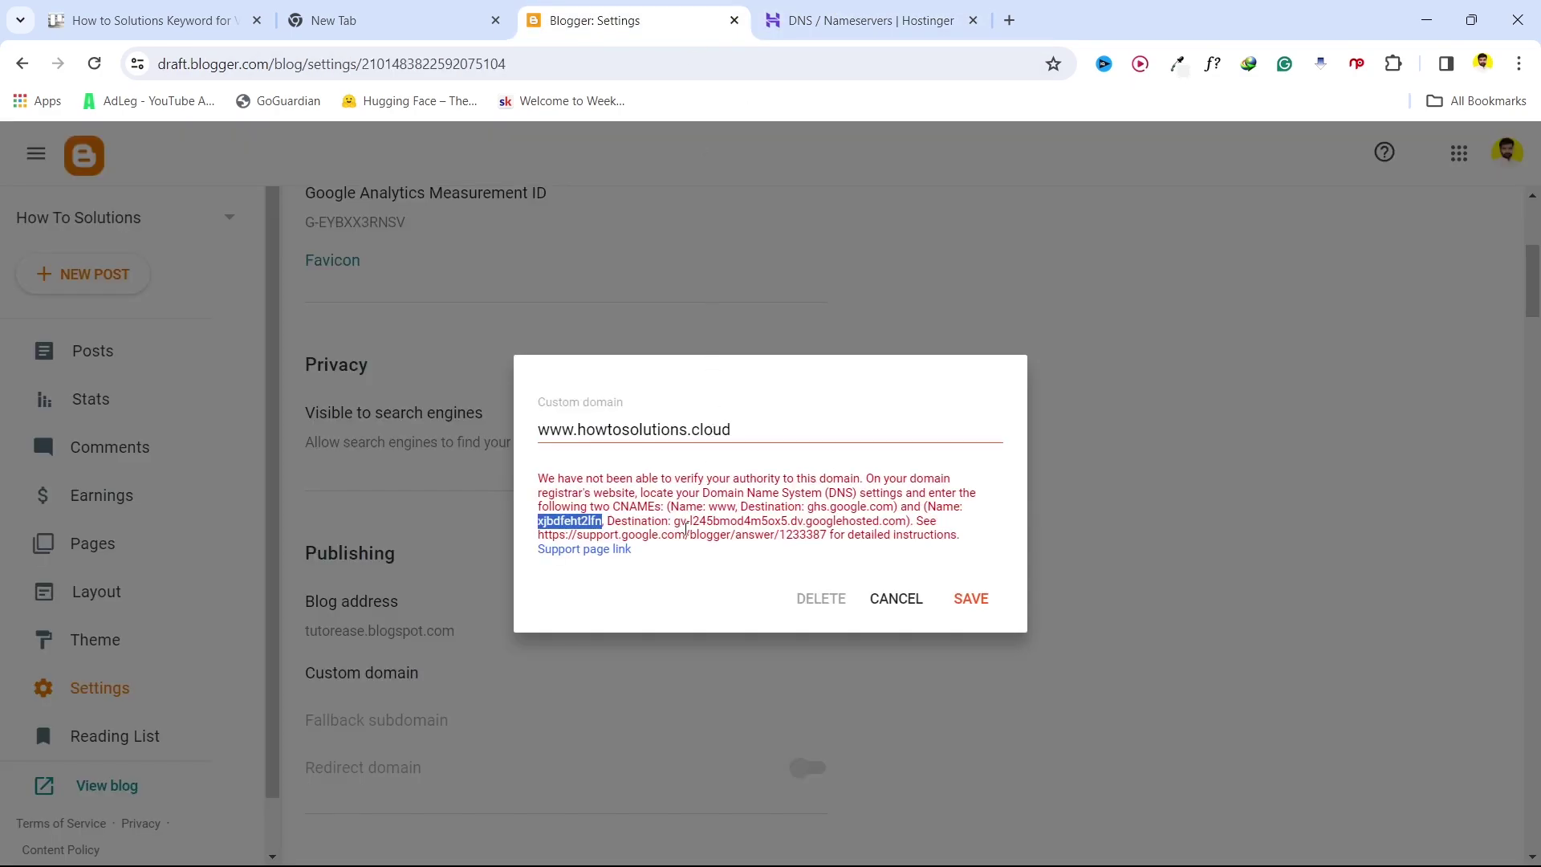
pyautogui.moveTo(907, 520); pyautogui.dragTo(682, 522)
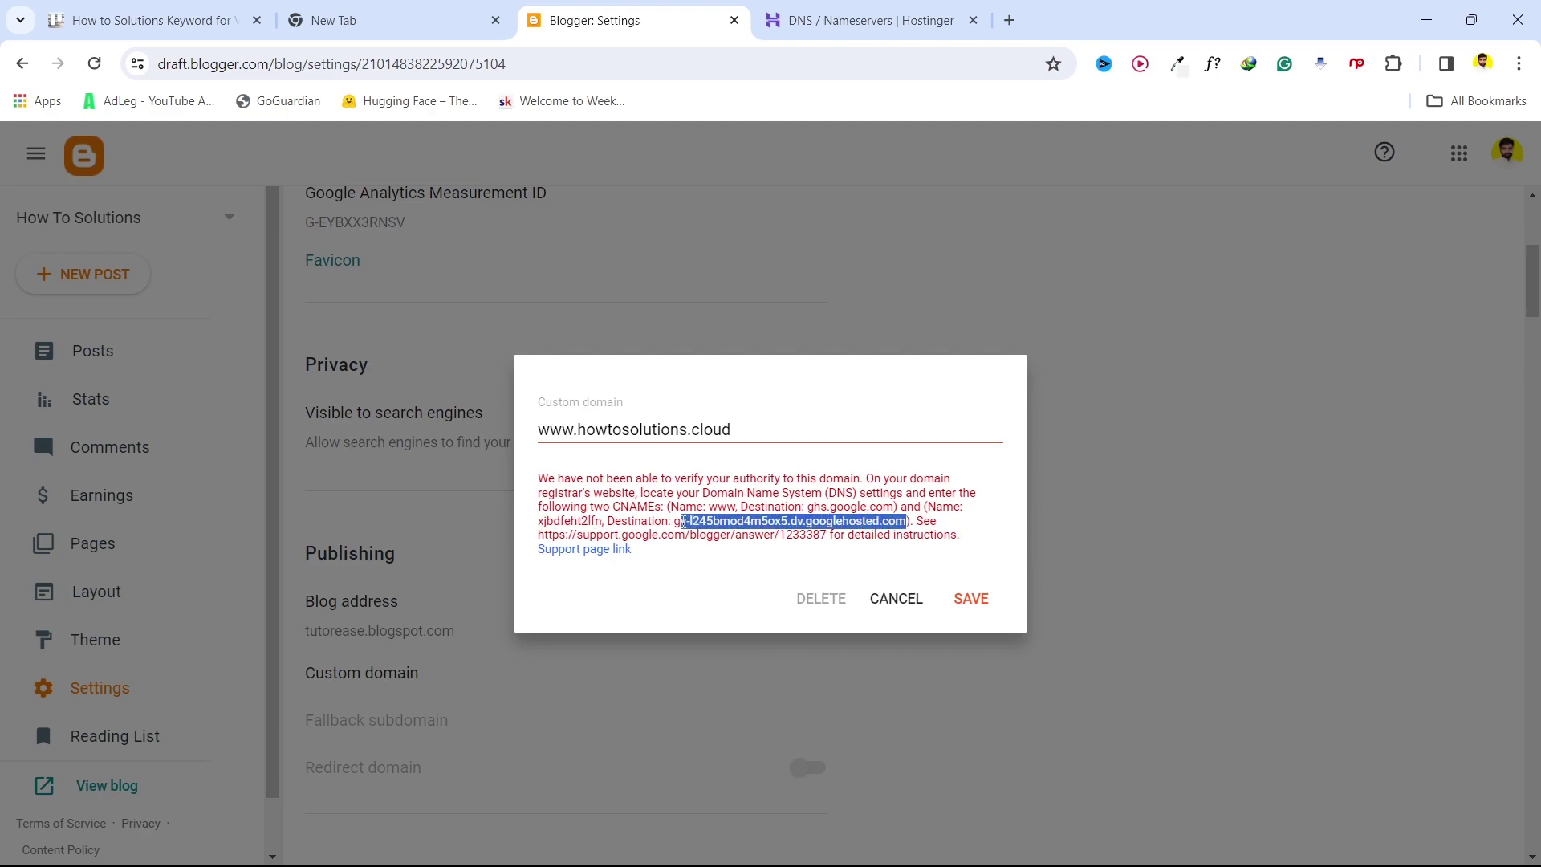
pyautogui.rightClick(700, 521)
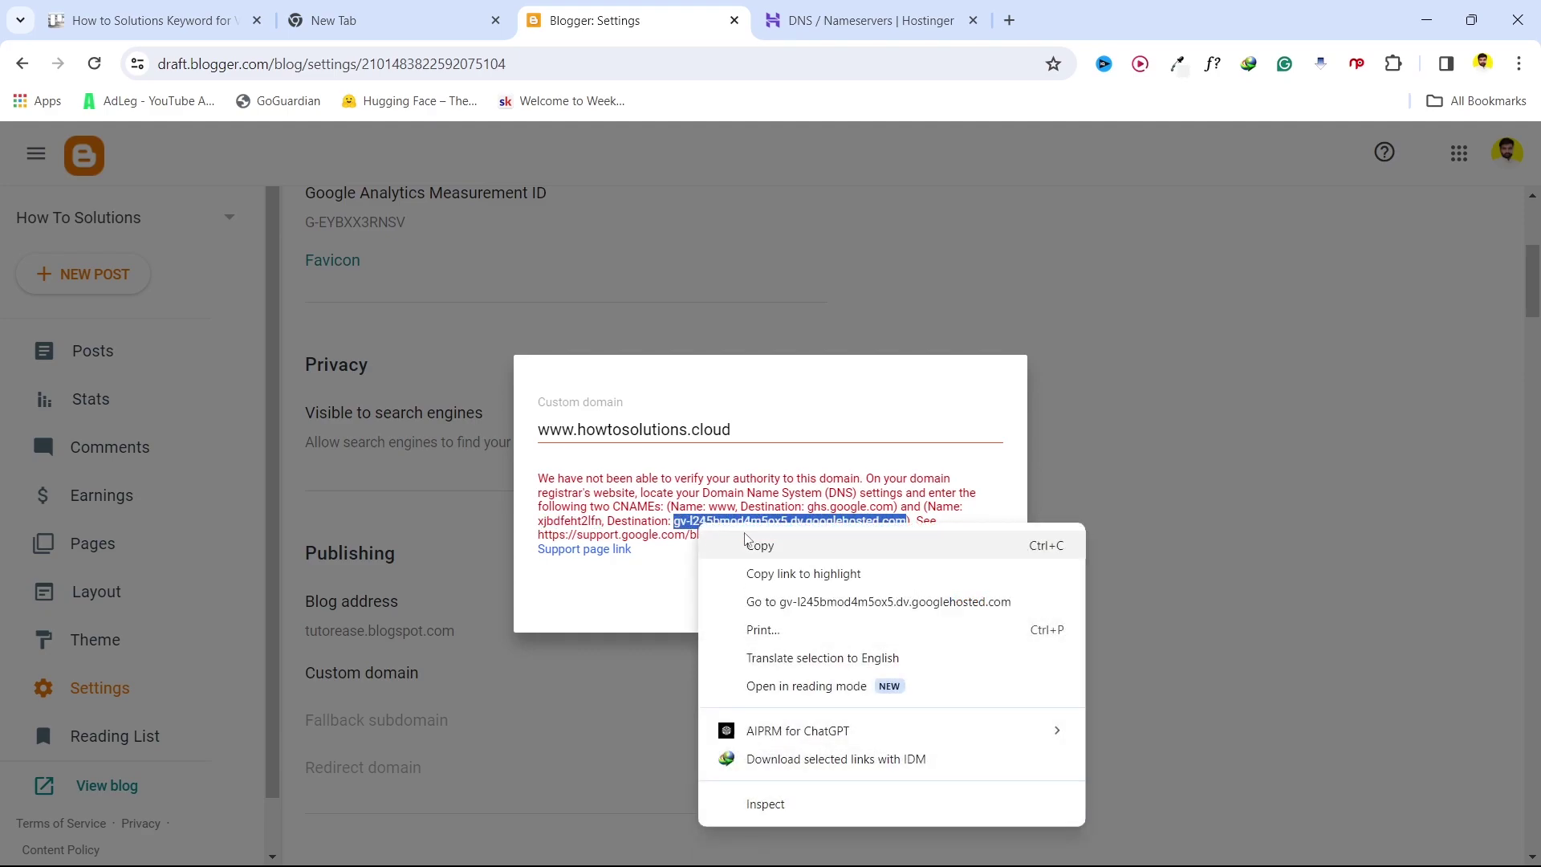
pyautogui.click(768, 546)
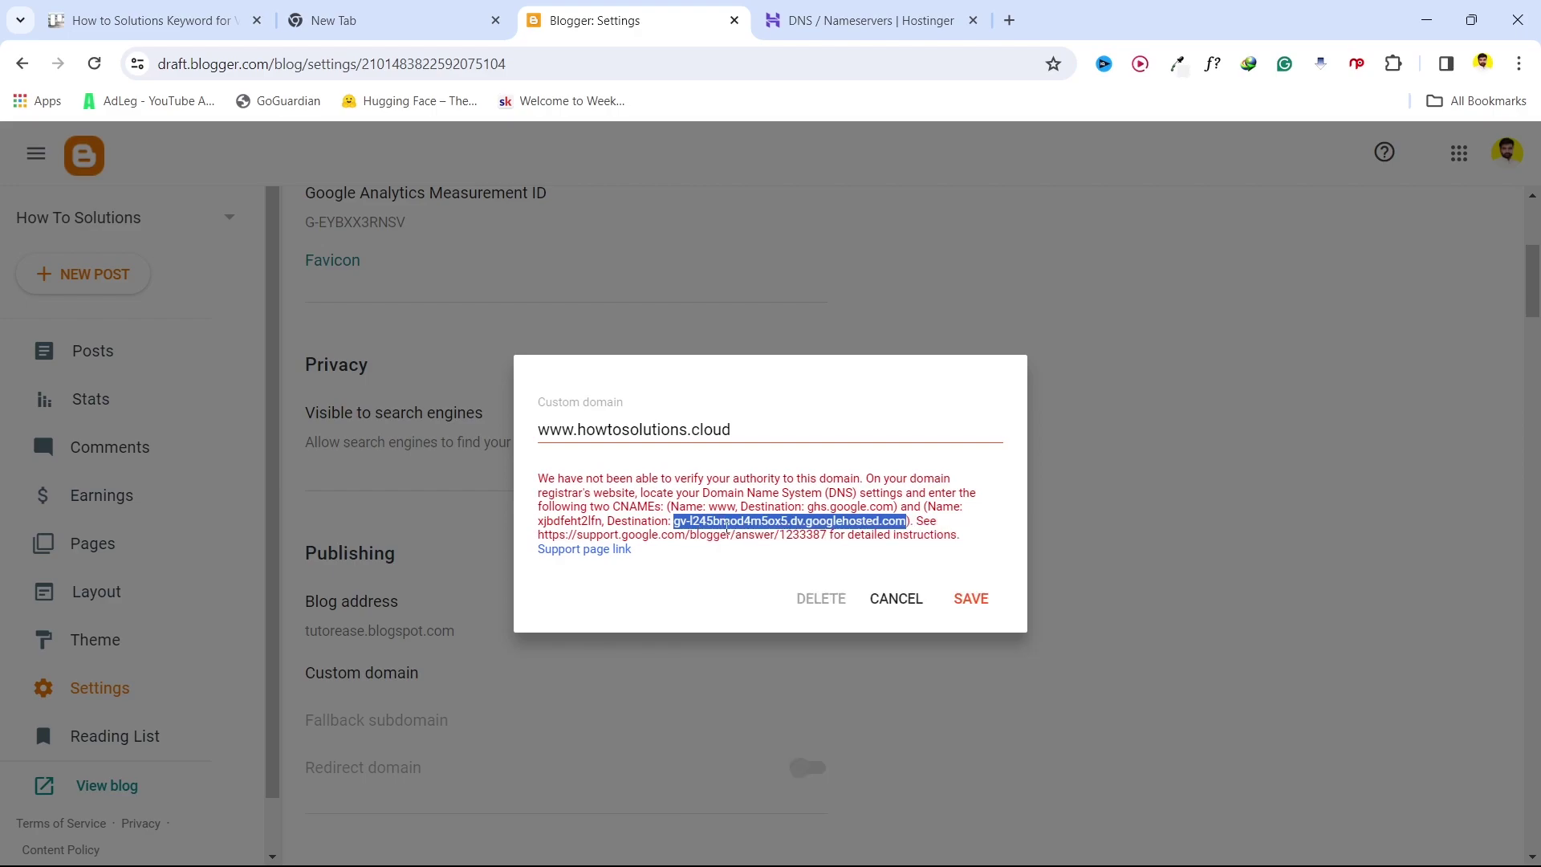
# In Hostinger, paste the copied verification destination as the CNAME record's target and add the record with TTL 14400.
pyautogui.click(863, 21)
pyautogui.click(894, 471)
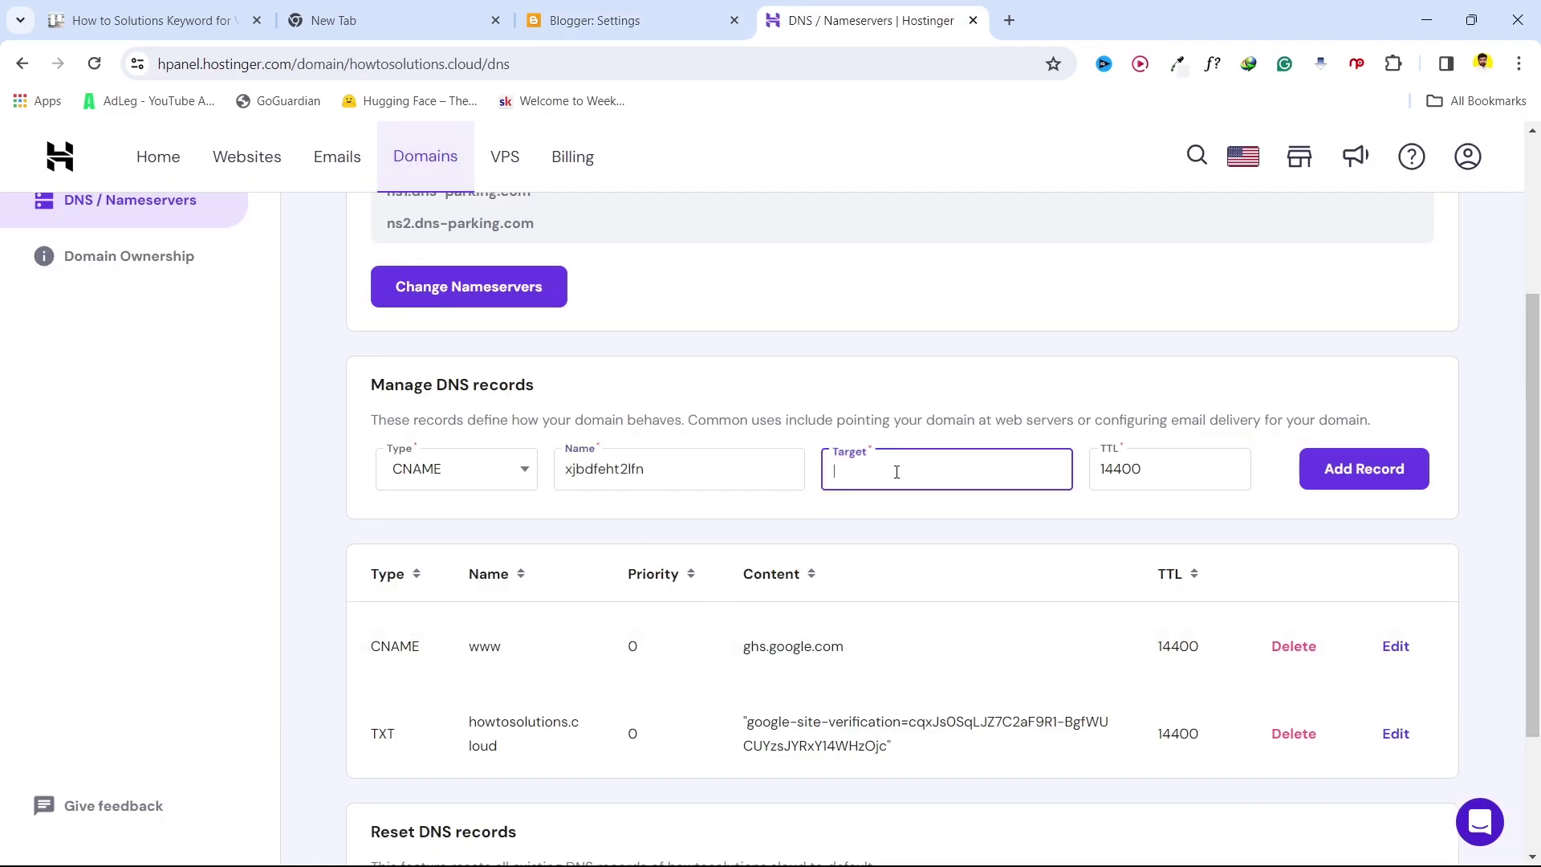
pyautogui.hotkey('ctrl', 'v')
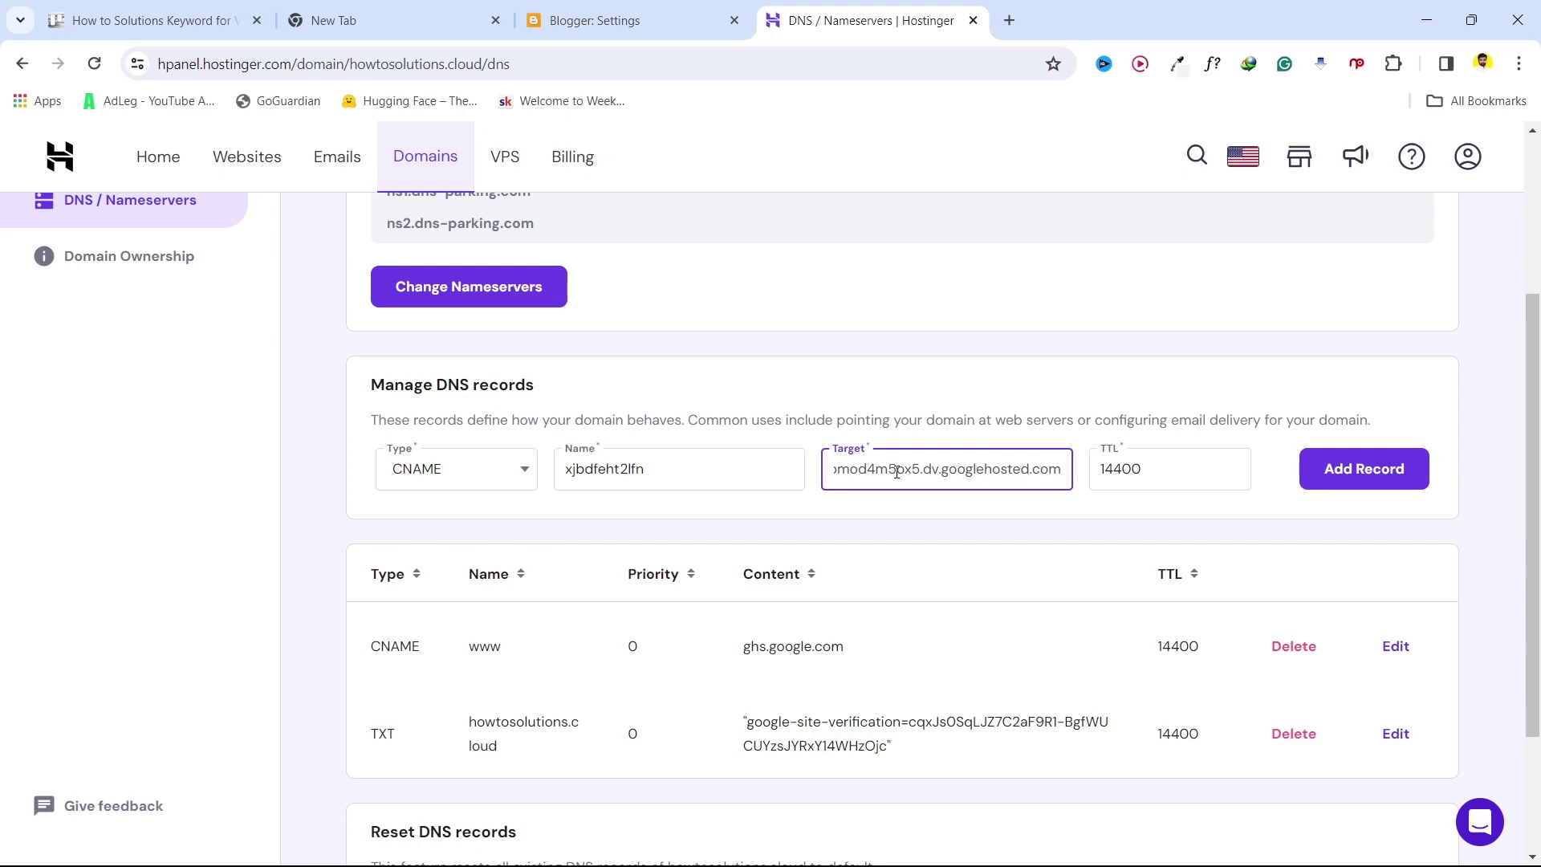
pyautogui.click(1338, 480)
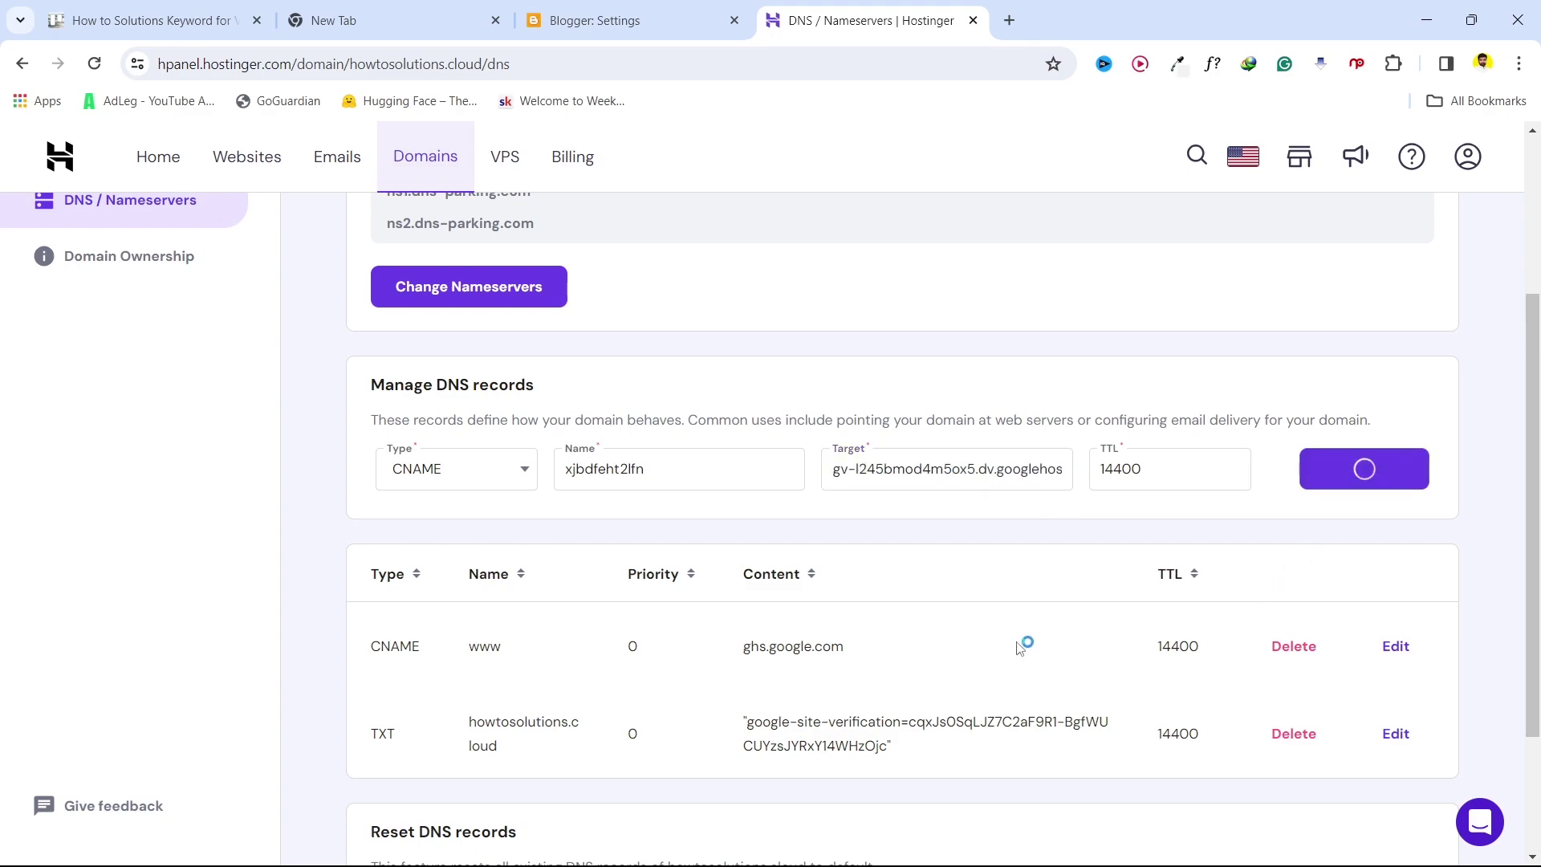
pyautogui.scroll(-3, 814, 593)
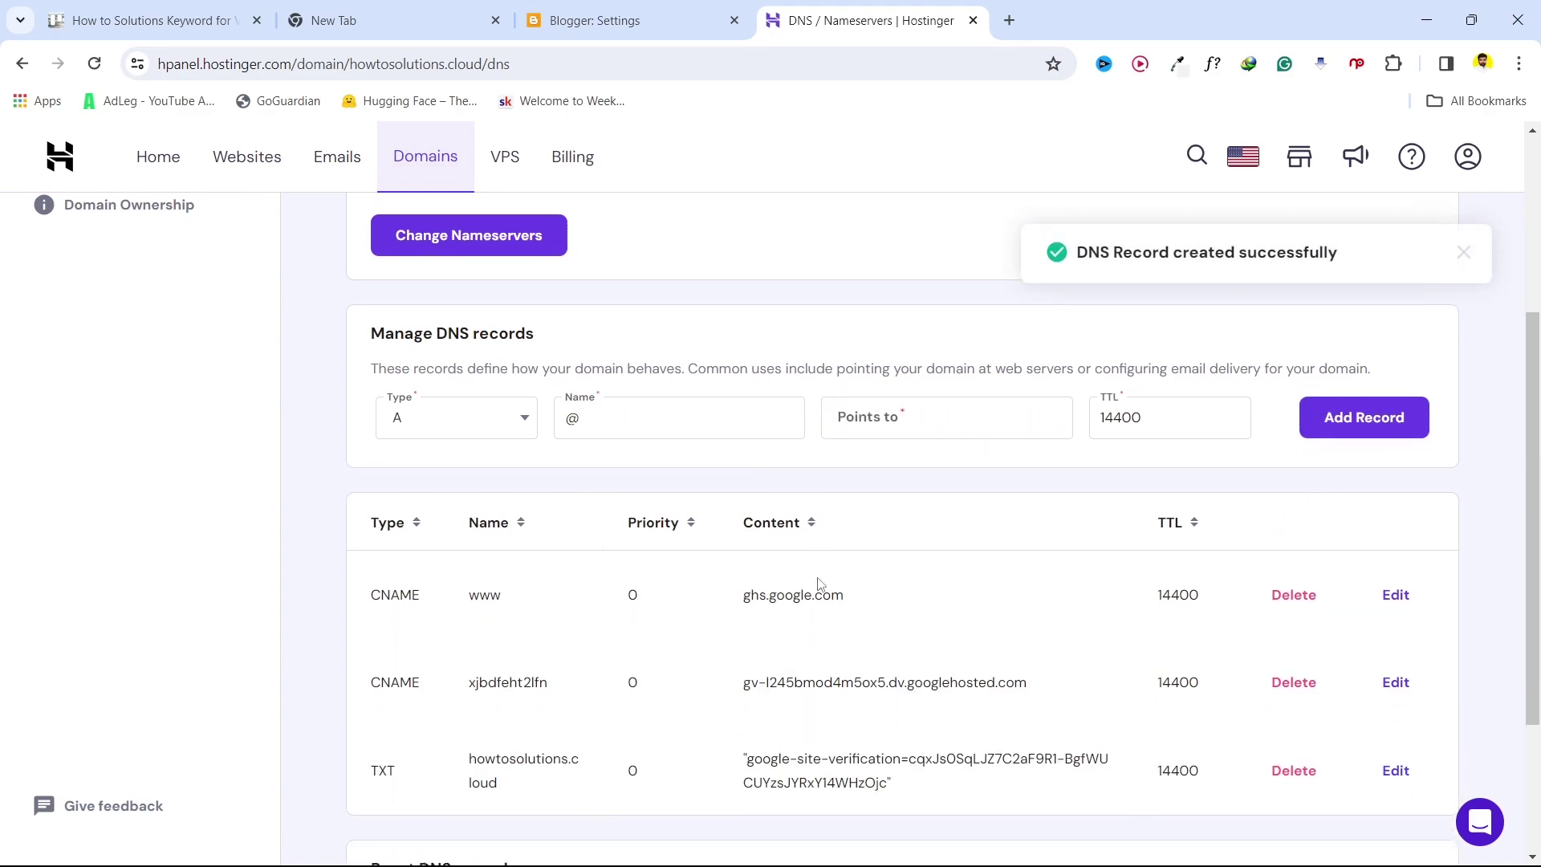
pyautogui.scroll(1, 755, 652)
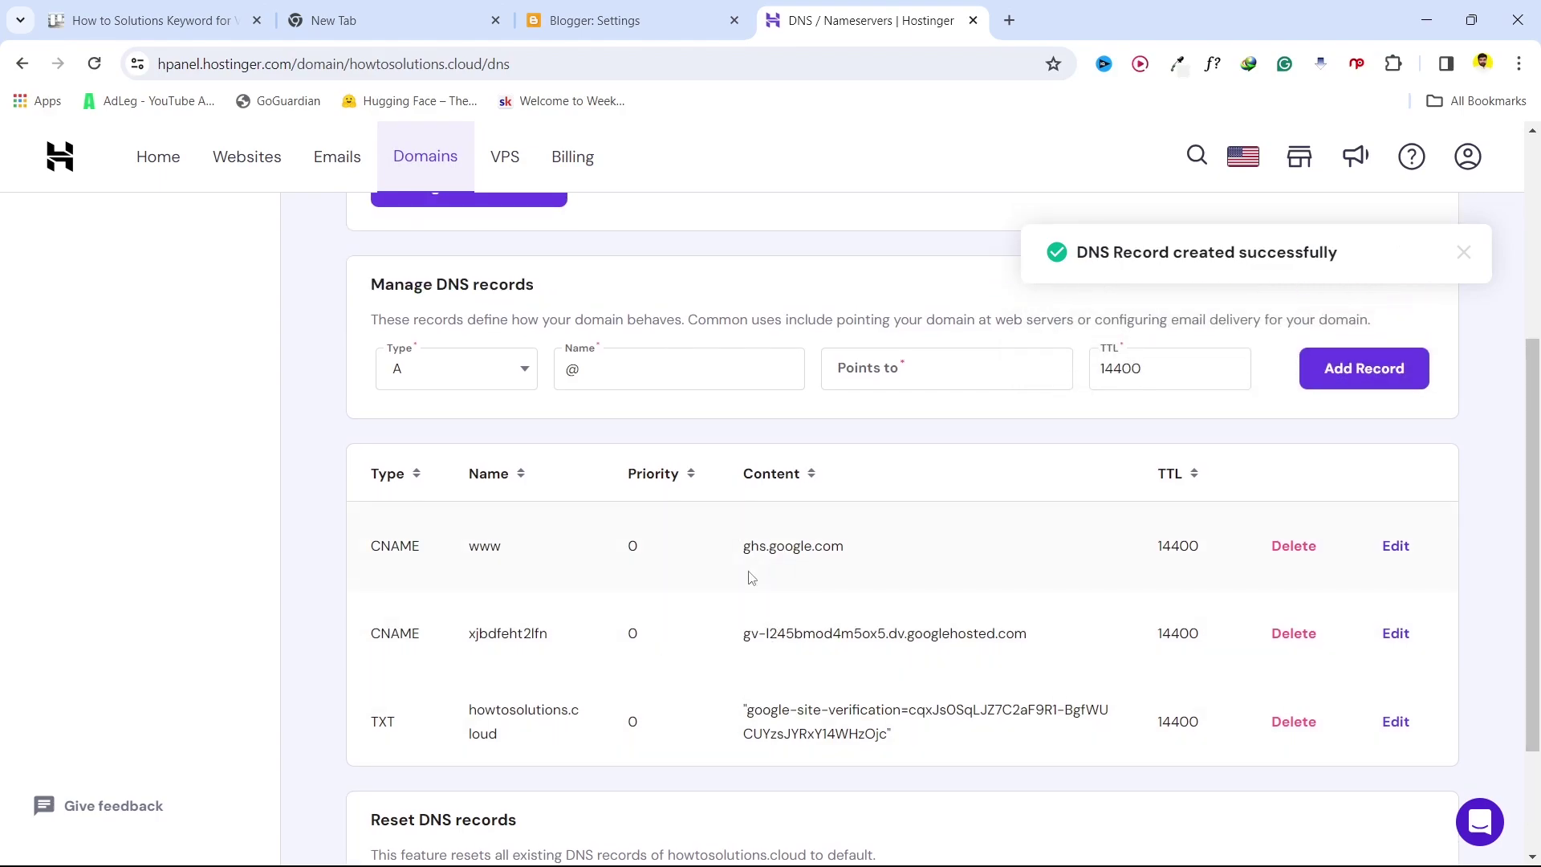
# Copy the support.google.com/blogger/answer/1233387 link from Blogger's custom domain instructions and open it in a new browser tab.
pyautogui.click(596, 17)
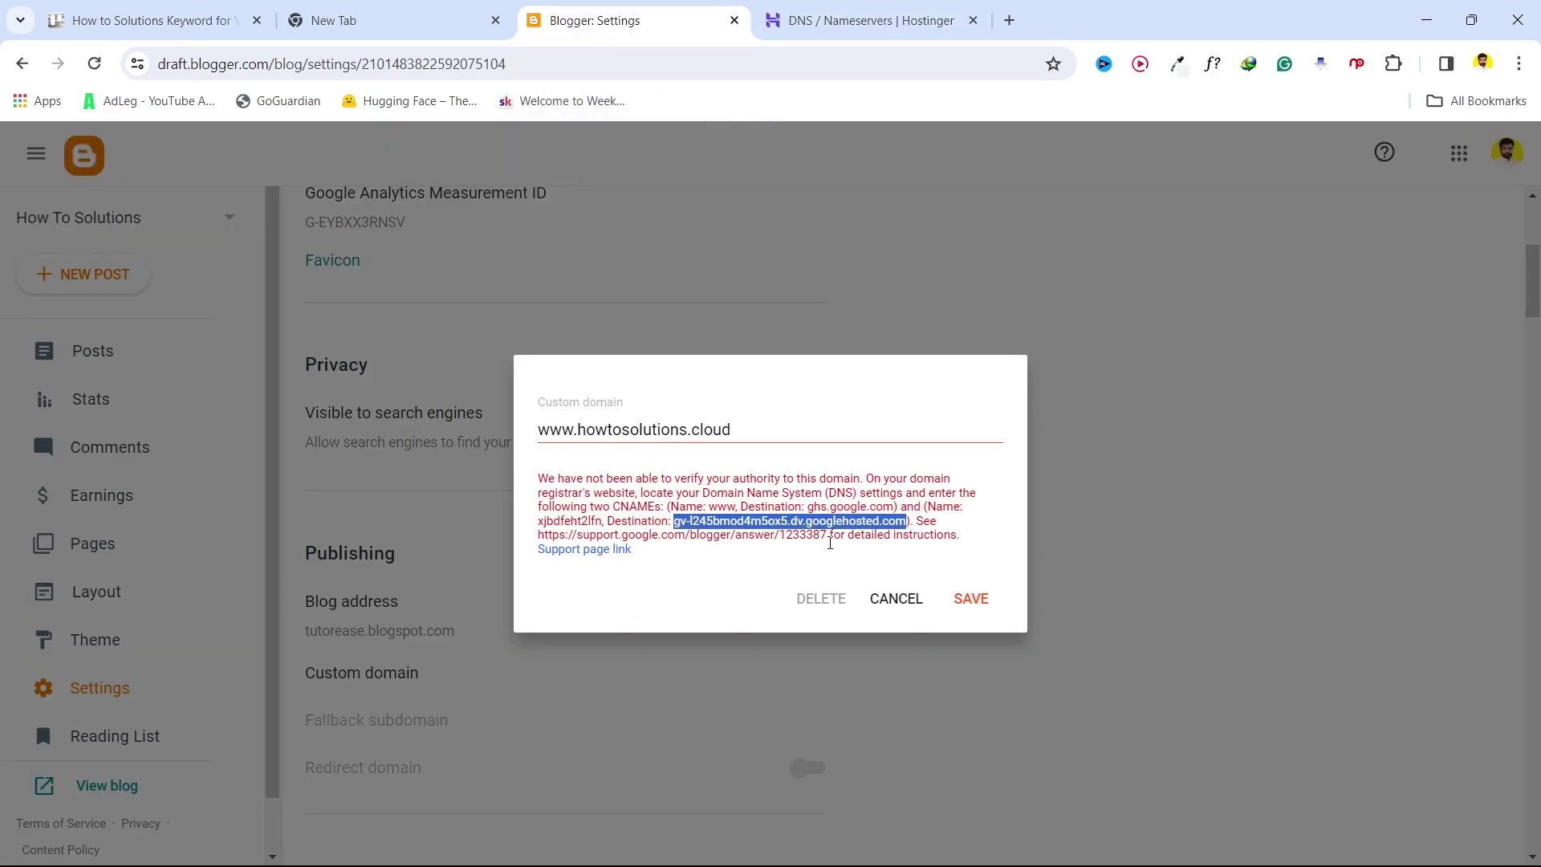
pyautogui.moveTo(829, 538); pyautogui.dragTo(540, 538)
pyautogui.rightClick(614, 531)
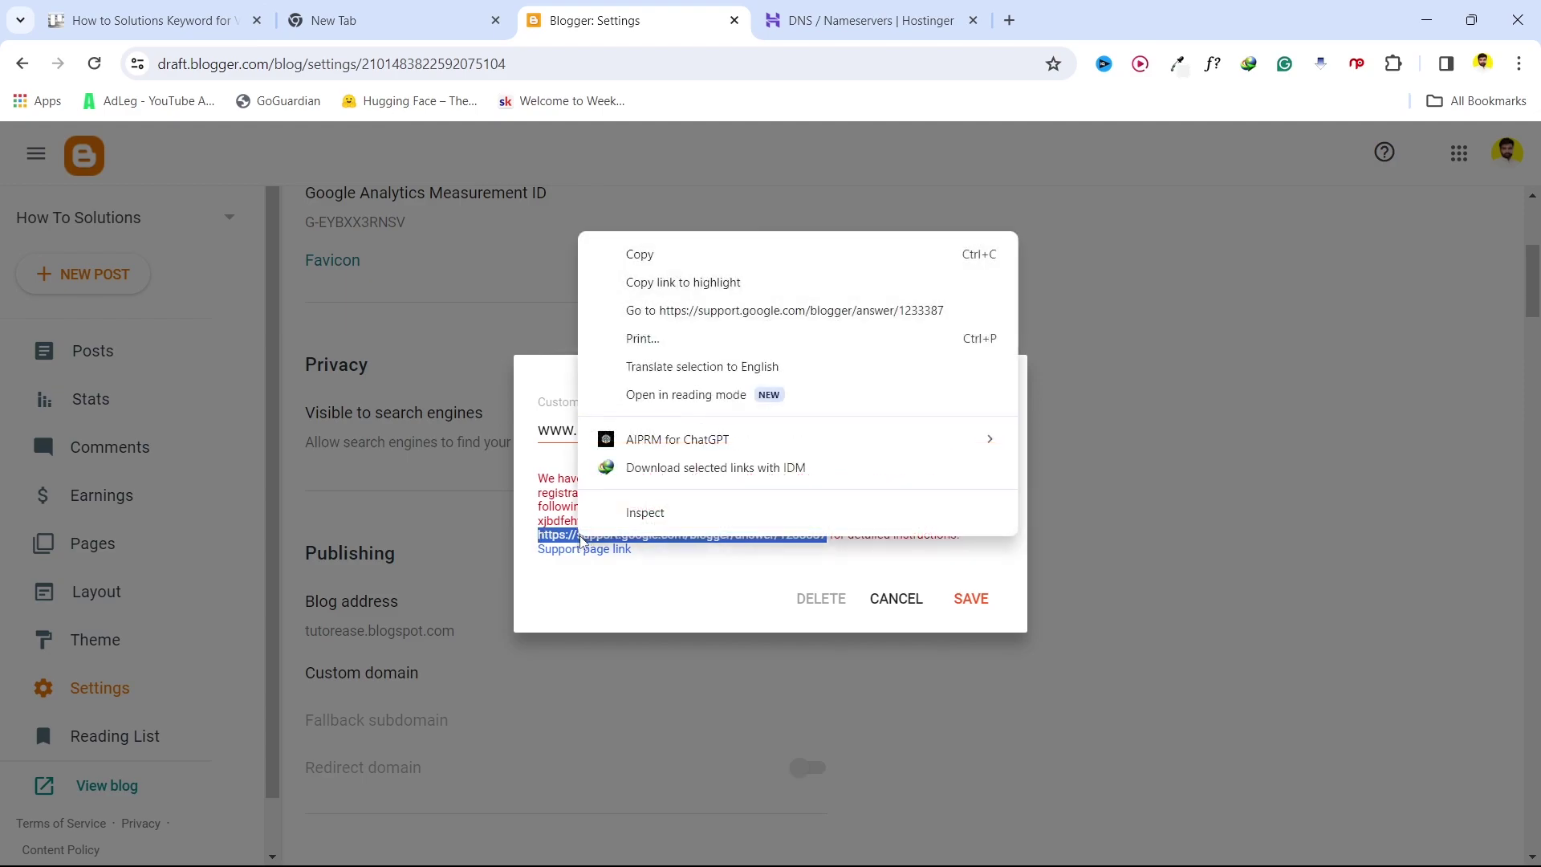
pyautogui.click(633, 255)
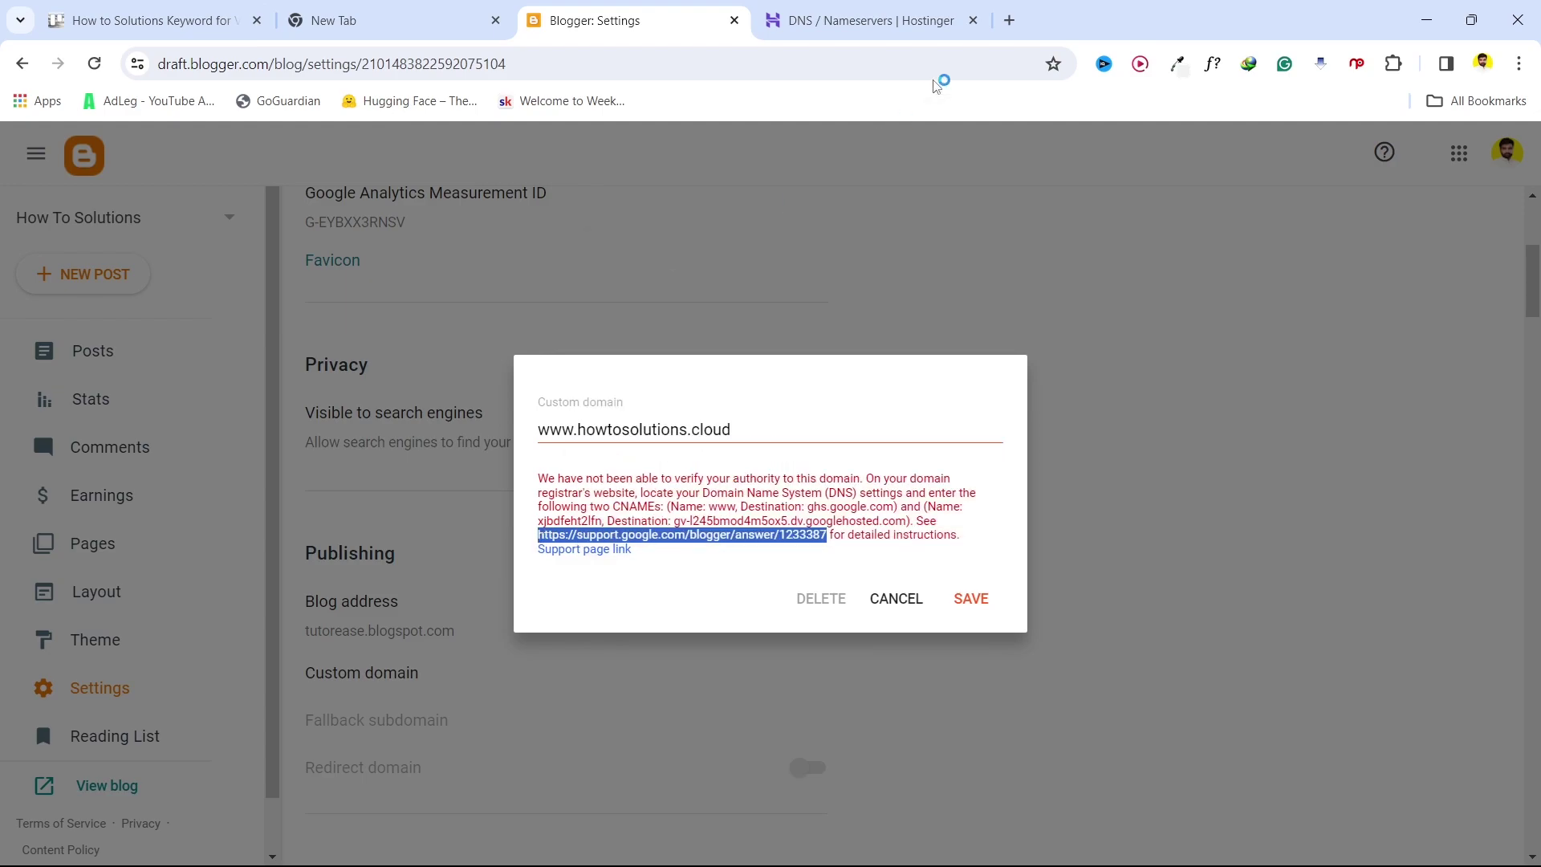
pyautogui.click(1009, 20)
pyautogui.click(538, 59)
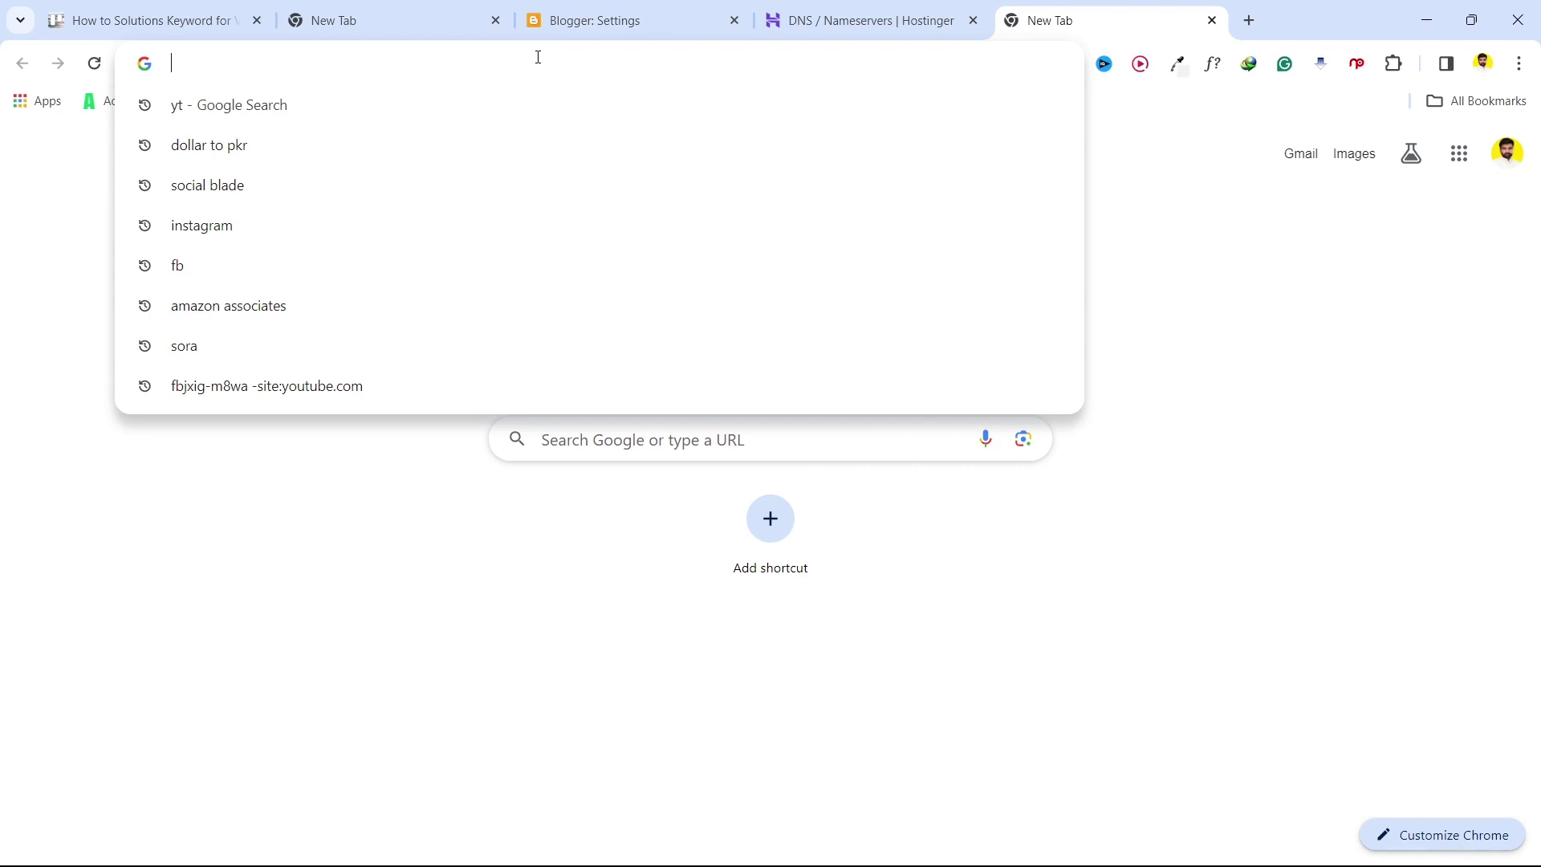
pyautogui.hotkey('ctrl', 'v')
pyautogui.press('Return')
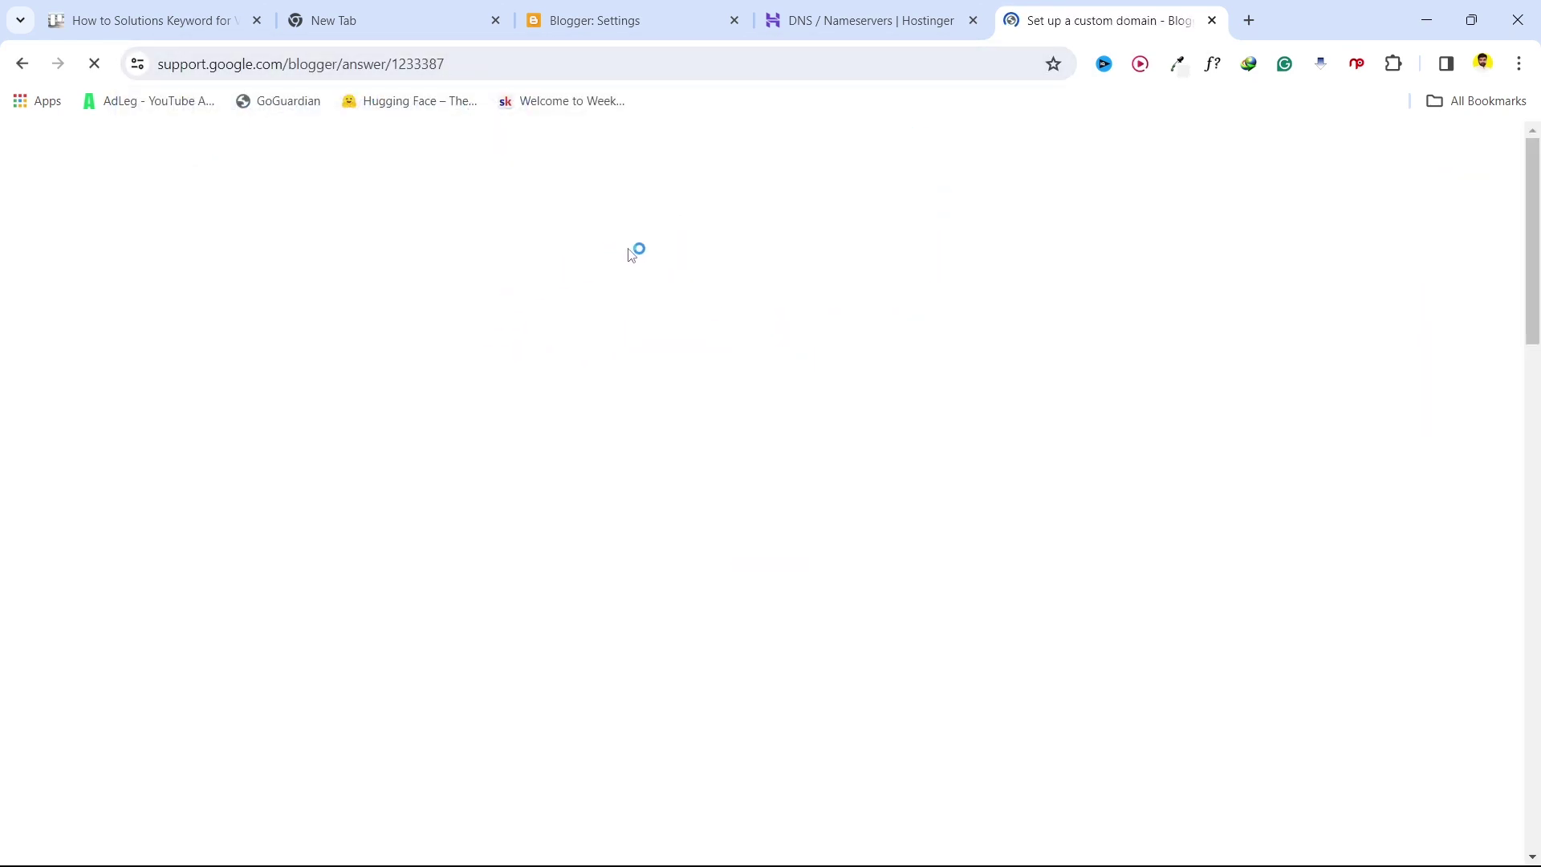
# Examine the Blogger Help article's custom domain and A-record instructions and compare them with Hostinger's DNS records.
pyautogui.scroll(-3, 631, 344)
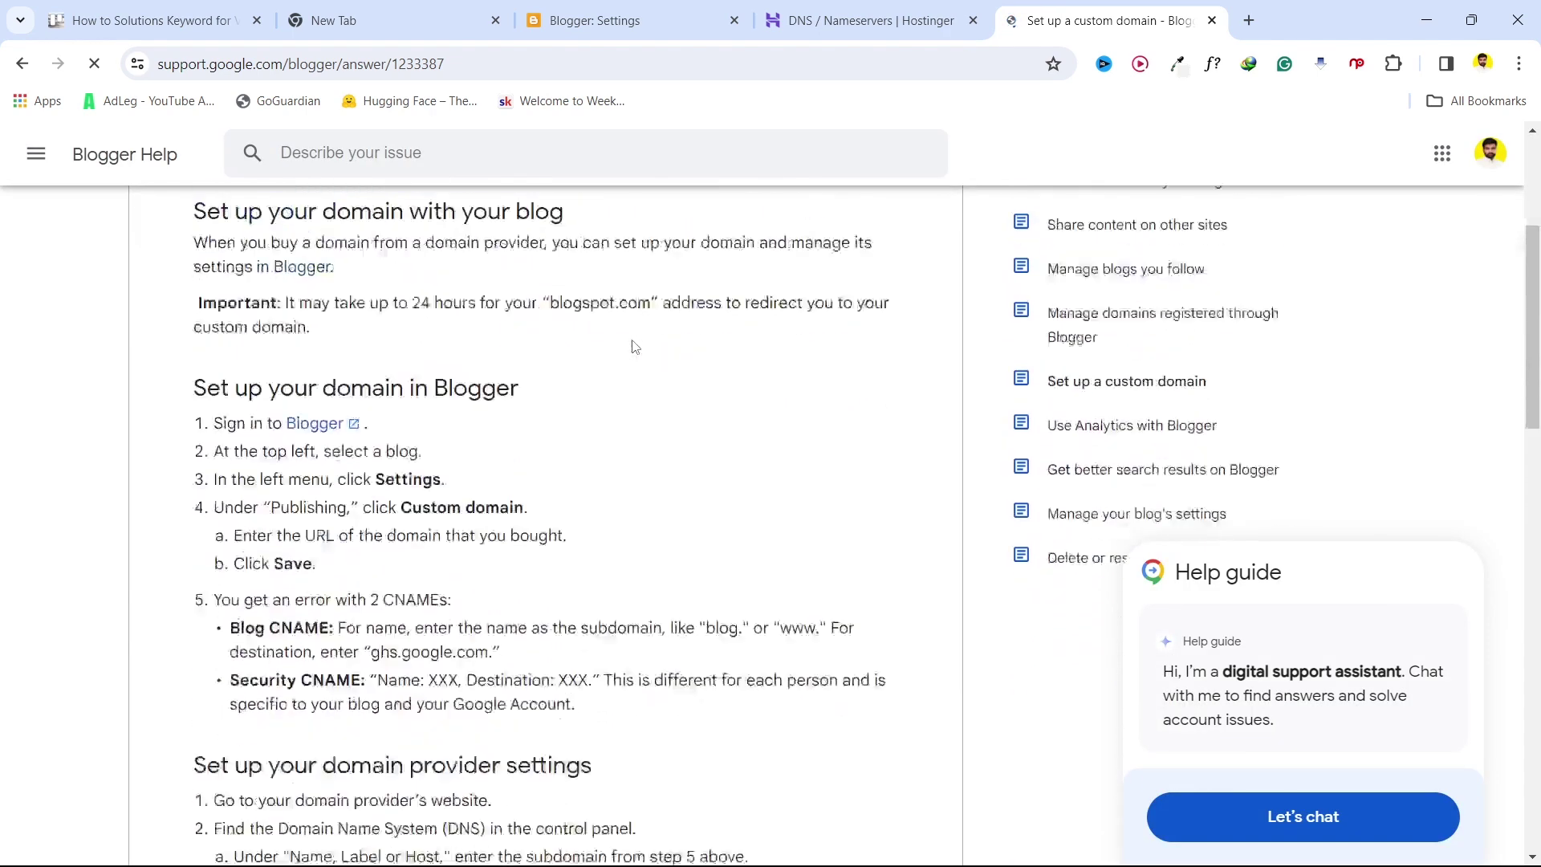
pyautogui.scroll(-5, 634, 345)
pyautogui.scroll(-10, 286, 341)
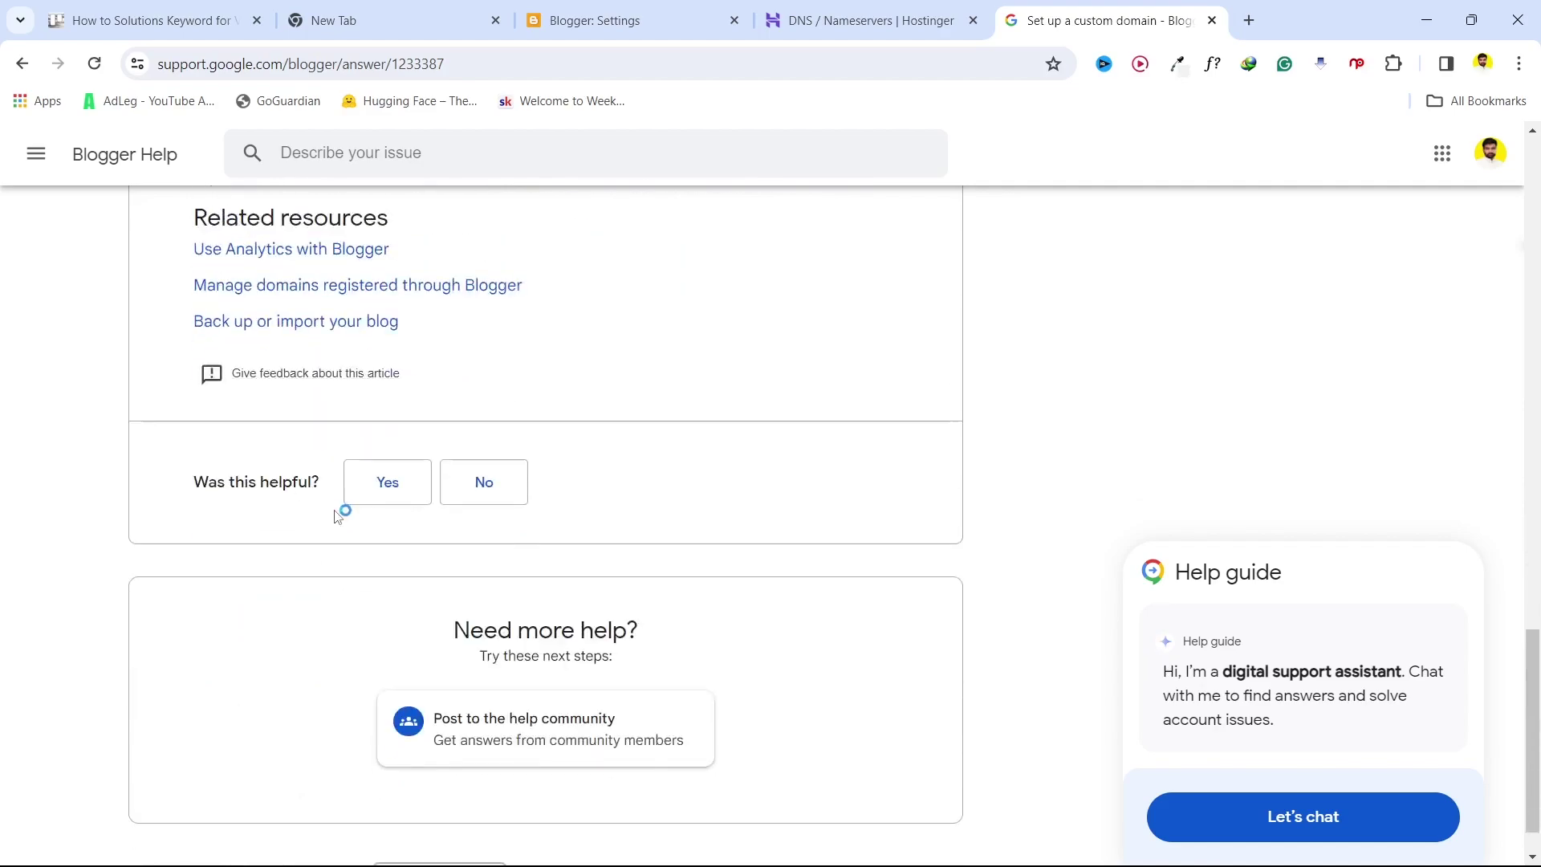
pyautogui.scroll(10, 337, 516)
pyautogui.scroll(-1, 277, 526)
pyautogui.scroll(5, 265, 533)
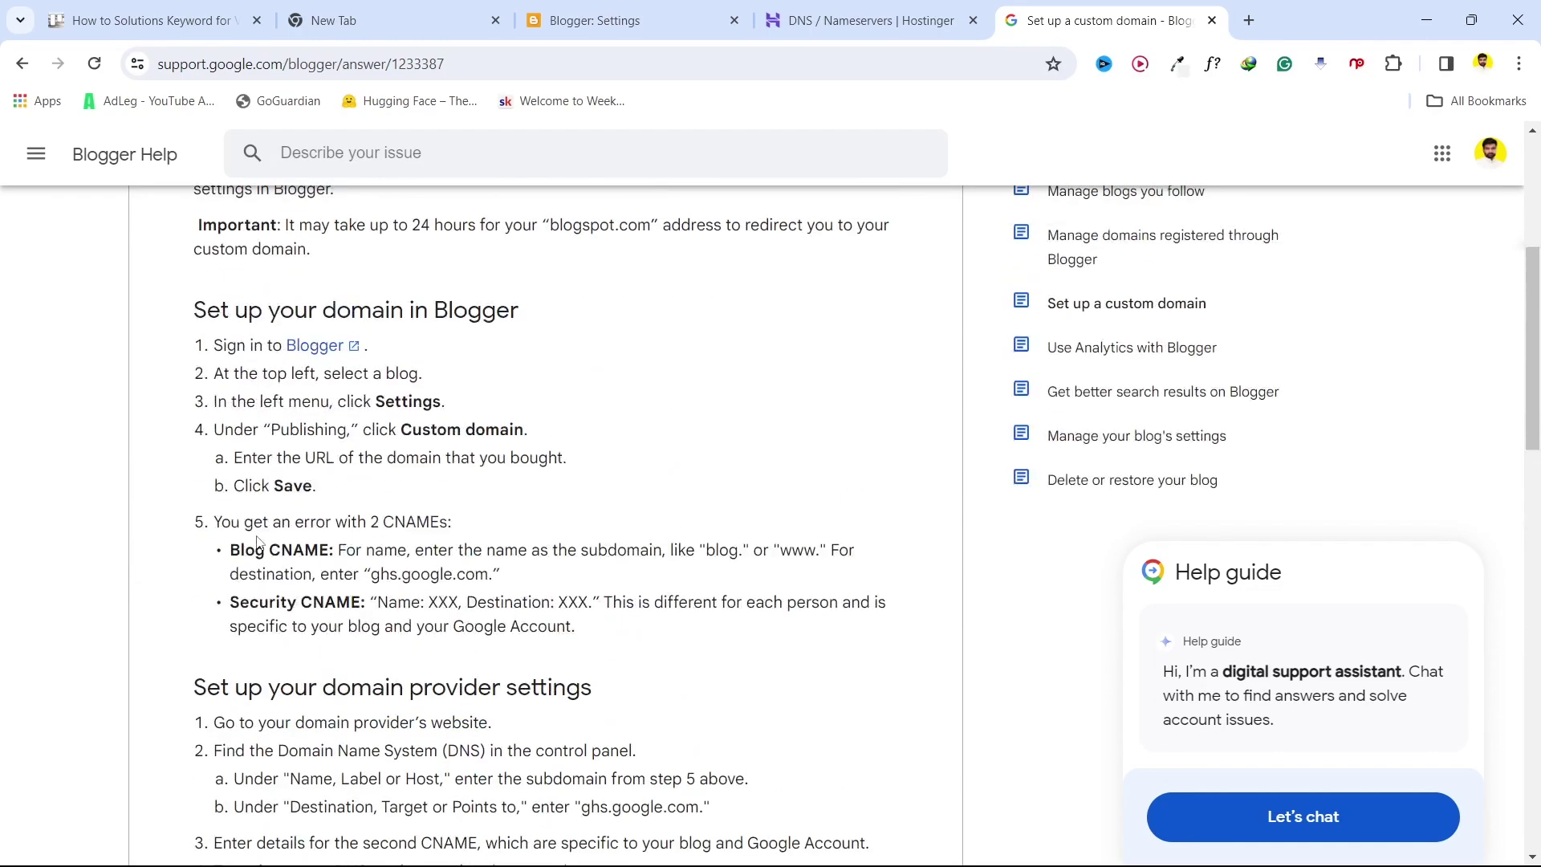
pyautogui.scroll(4, 256, 544)
pyautogui.scroll(-12, 255, 481)
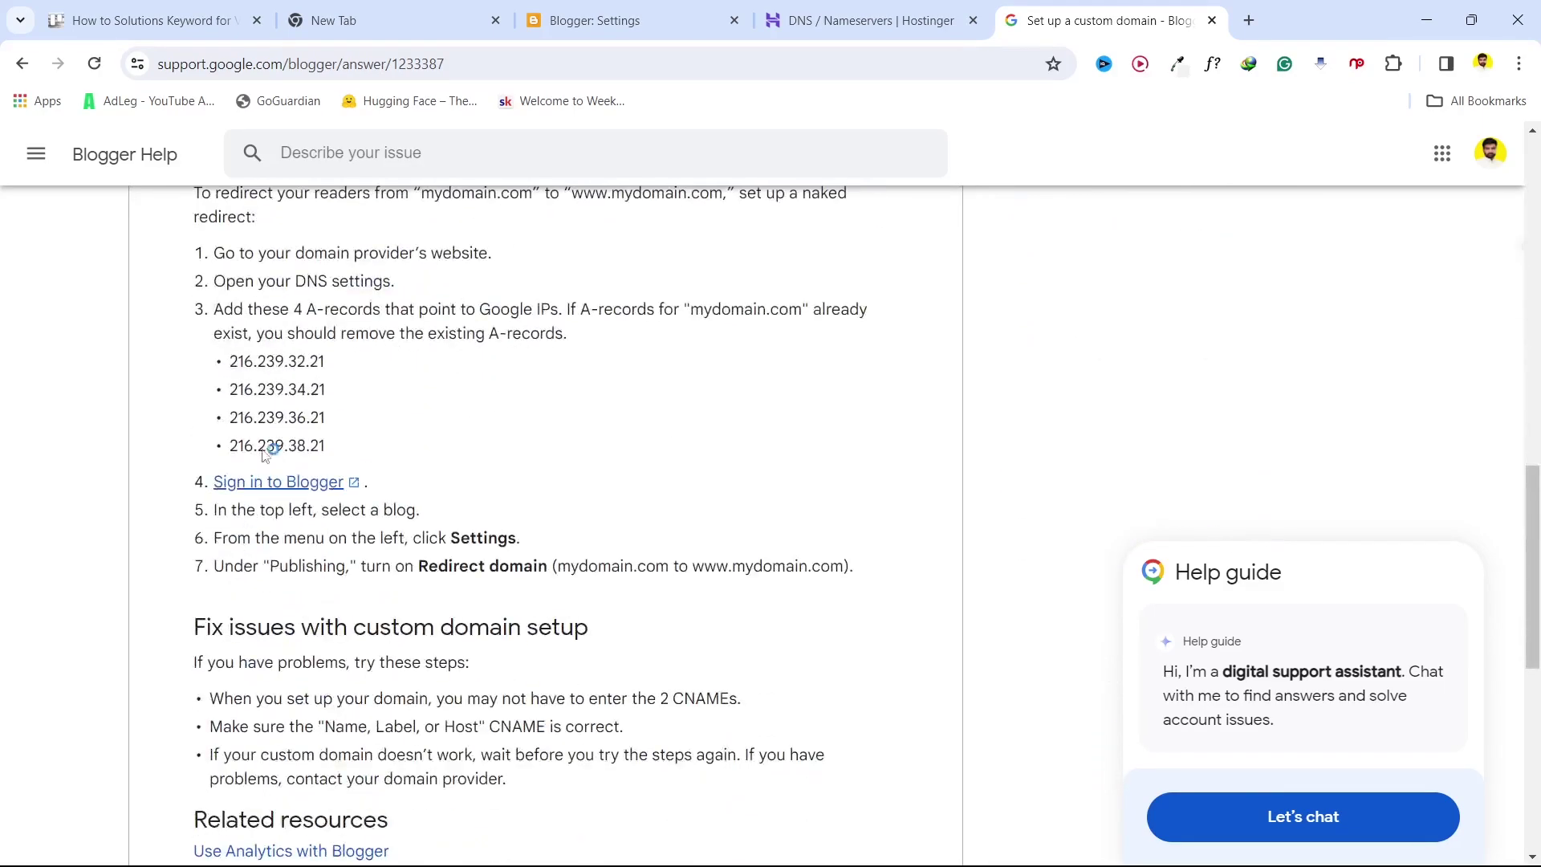
pyautogui.hotkey('ctrl', 'shift', 'Tab')
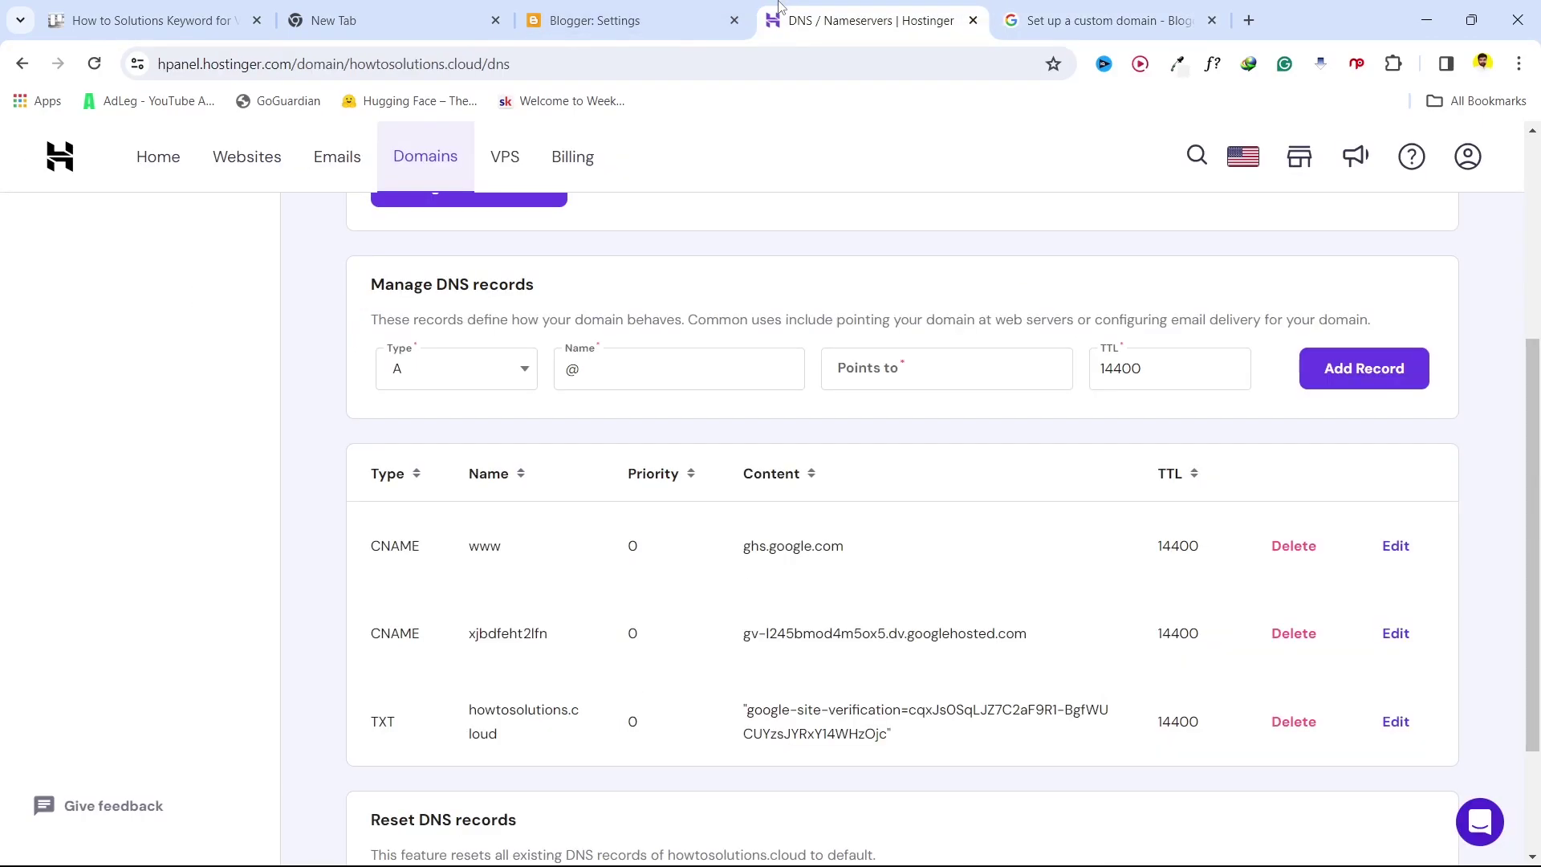
pyautogui.click(1062, 25)
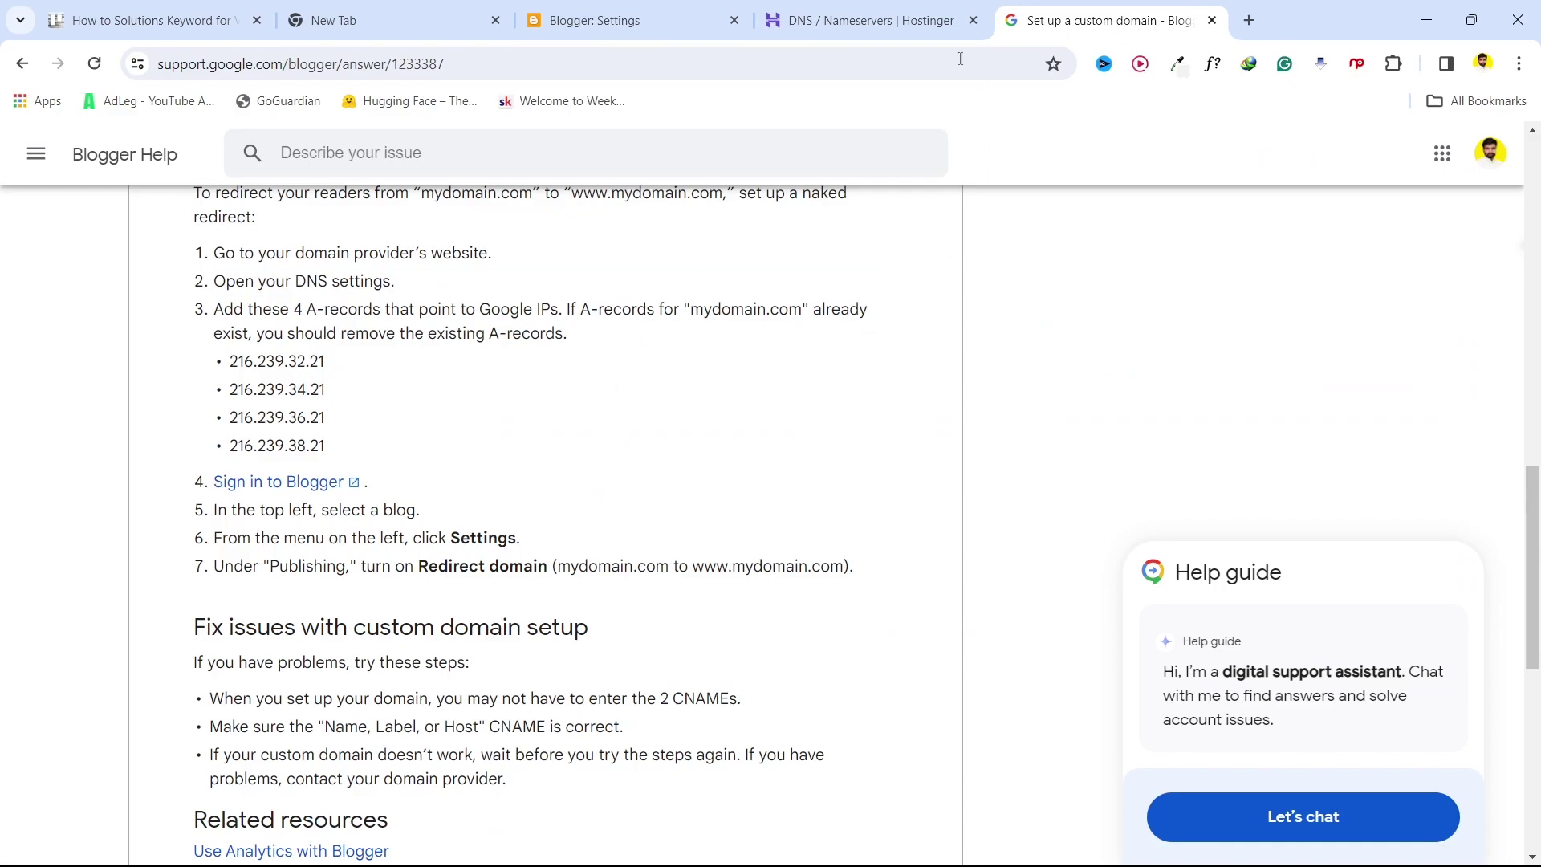
pyautogui.click(891, 11)
pyautogui.click(1035, 25)
# Copy 216.239.32.21 from the Blogger Help article and add it in Hostinger as an A record named @.
pyautogui.moveTo(338, 361); pyautogui.dragTo(231, 360)
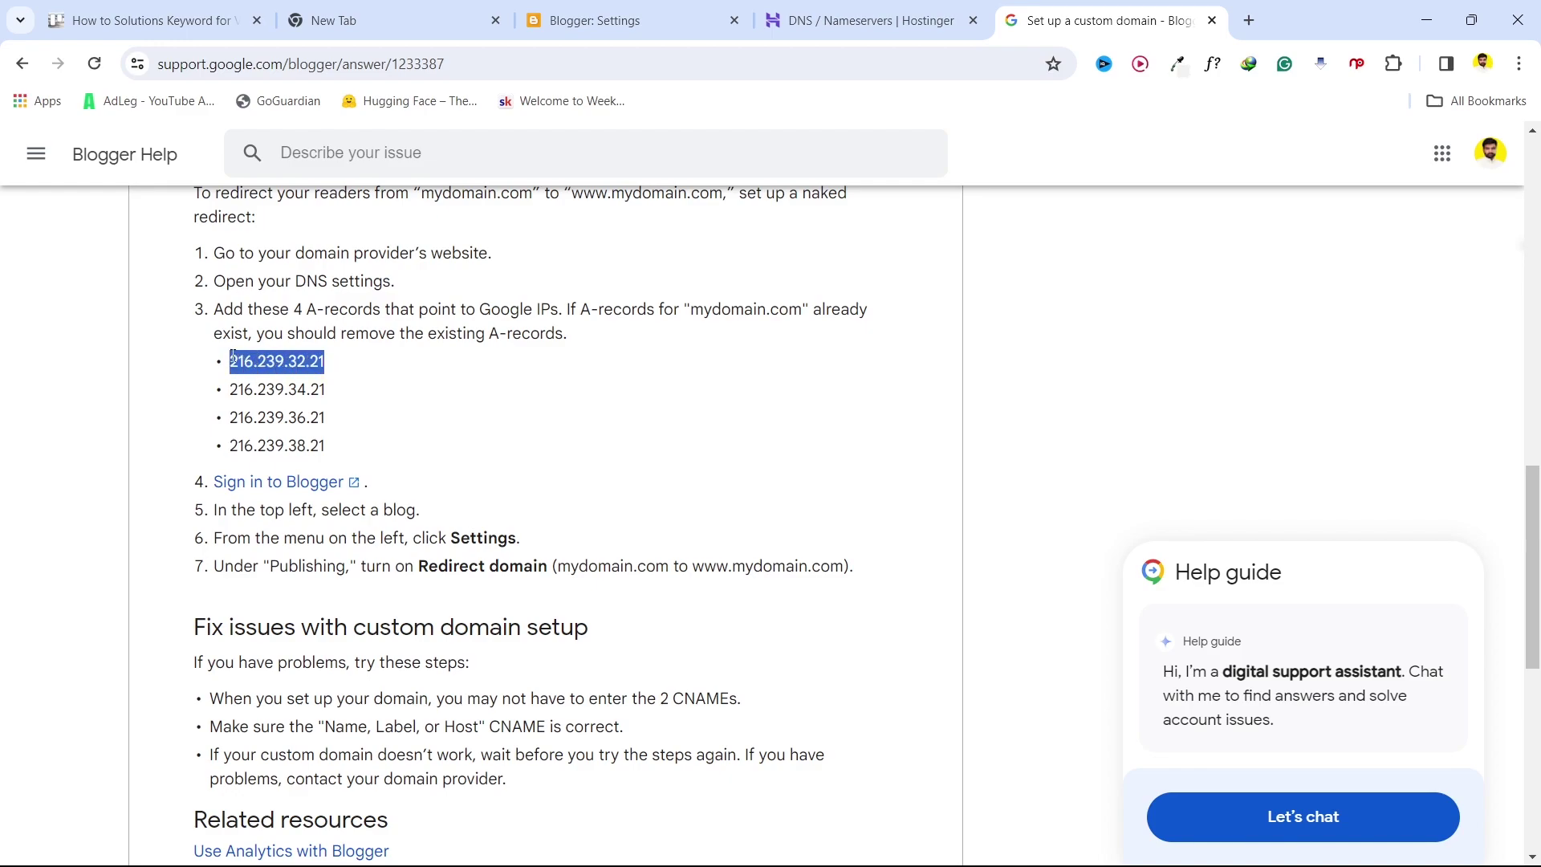
pyautogui.rightClick(257, 362)
pyautogui.click(318, 389)
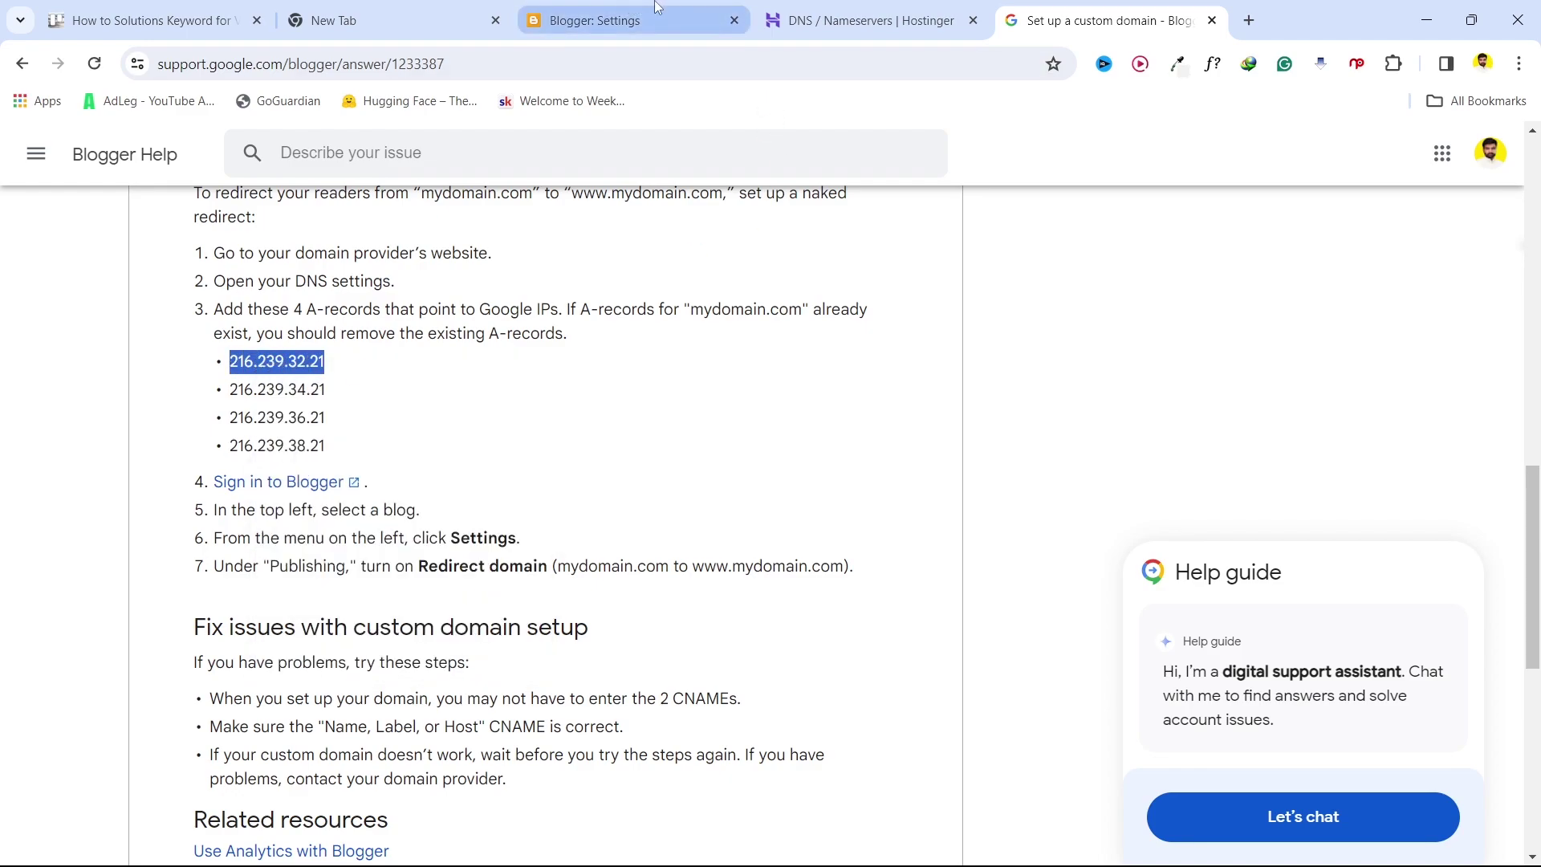
pyautogui.click(825, 8)
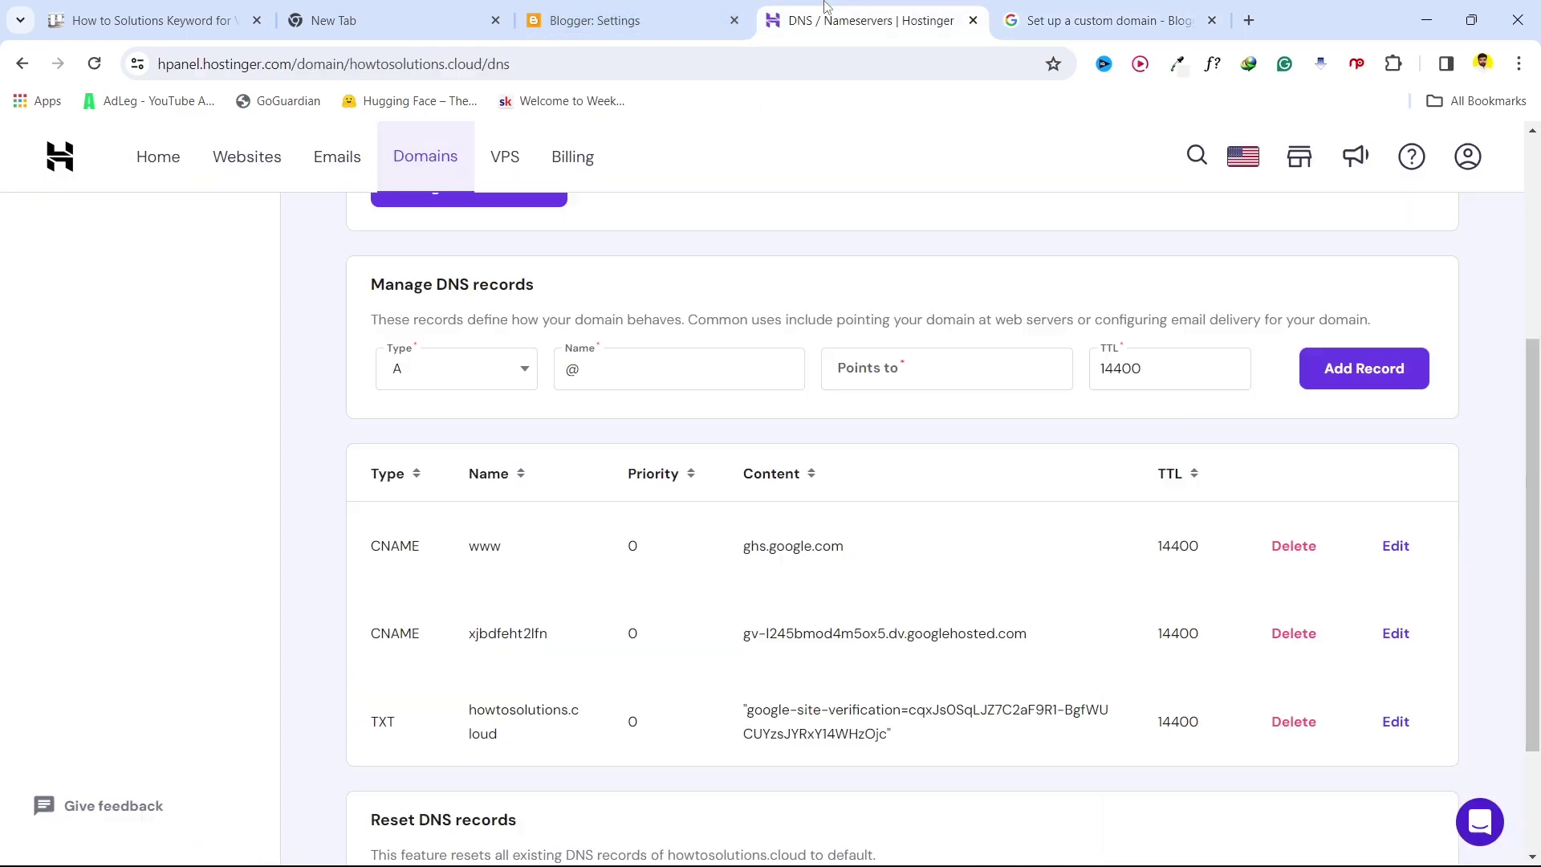
pyautogui.click(460, 374)
pyautogui.click(425, 408)
pyautogui.click(596, 370)
pyautogui.click(908, 375)
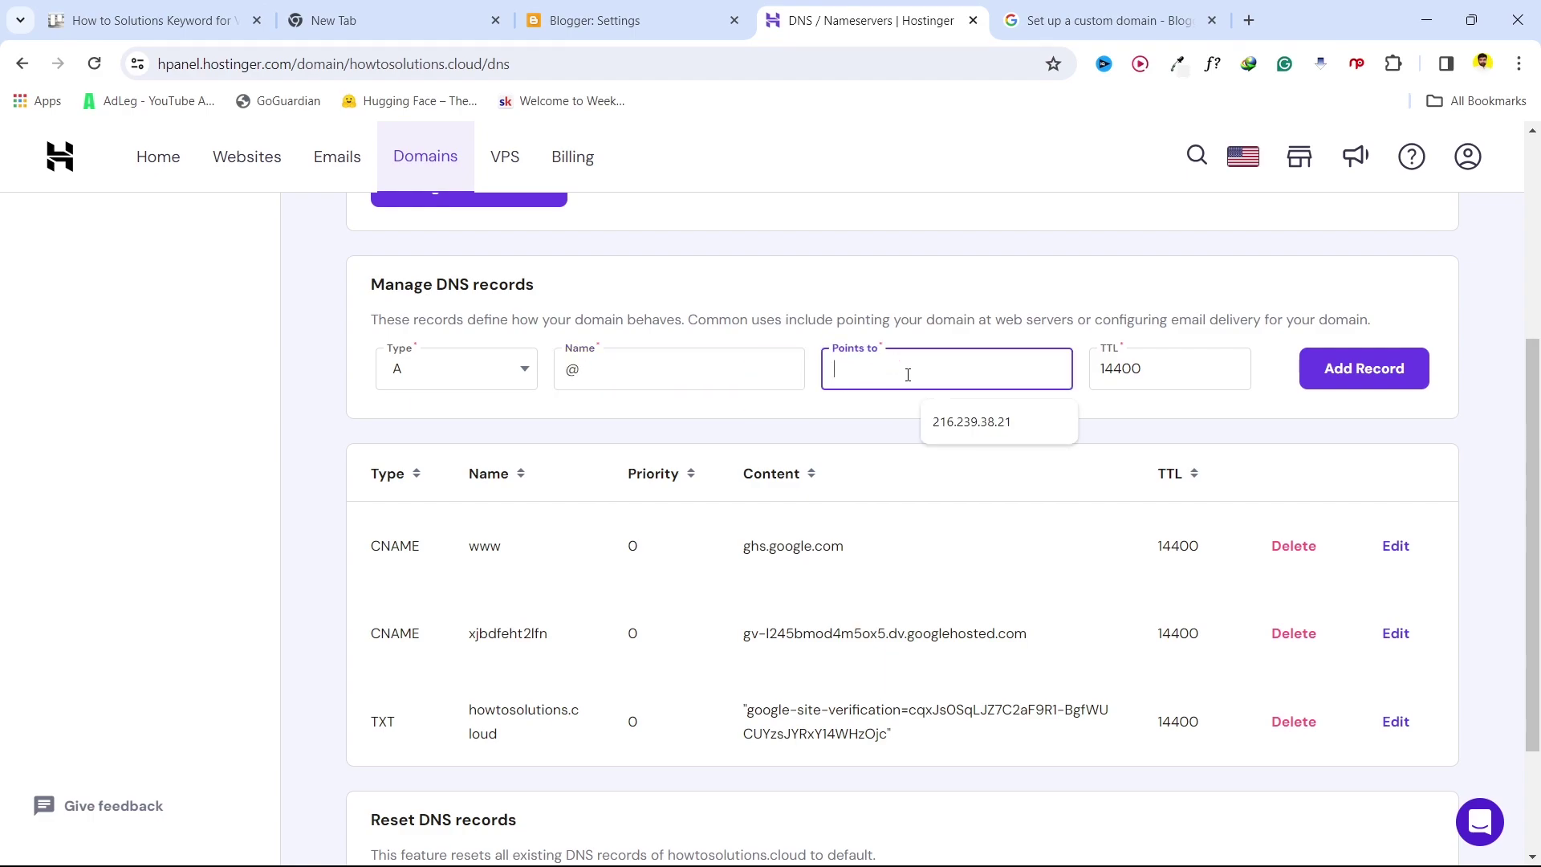
pyautogui.hotkey('ctrl', 'v')
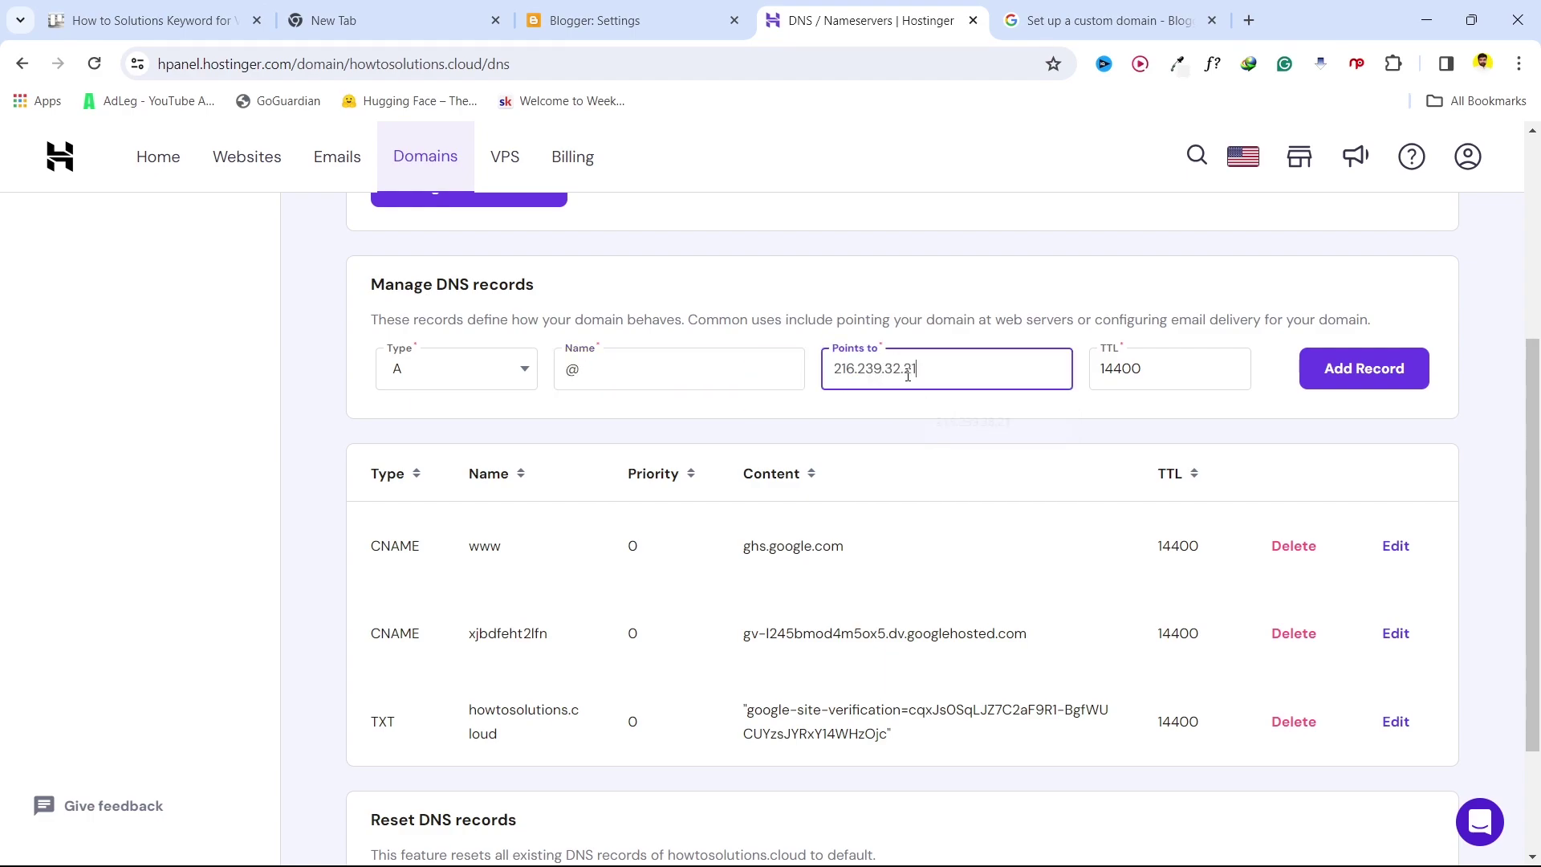
pyautogui.click(1364, 371)
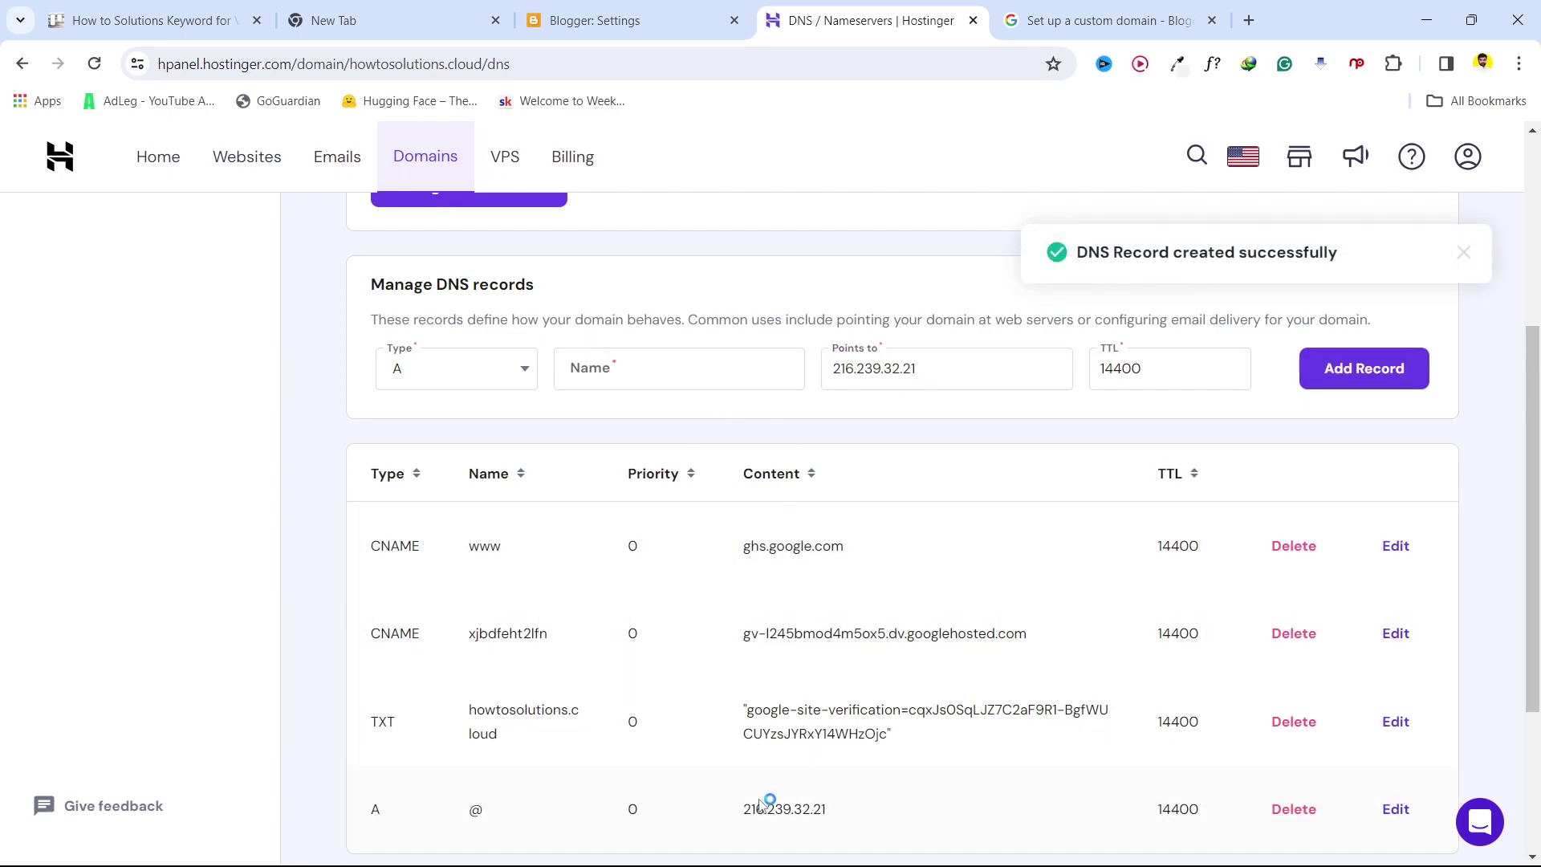
pyautogui.scroll(-1, 619, 763)
pyautogui.scroll(1, 811, 706)
# Switch to the Blogger Help article, copy the second A-record address, 216.239.34.21, and return to Hostinger.
pyautogui.click(1093, 7)
pyautogui.moveTo(353, 394); pyautogui.dragTo(230, 388)
pyautogui.rightClick(262, 387)
pyautogui.click(325, 407)
pyautogui.click(858, 20)
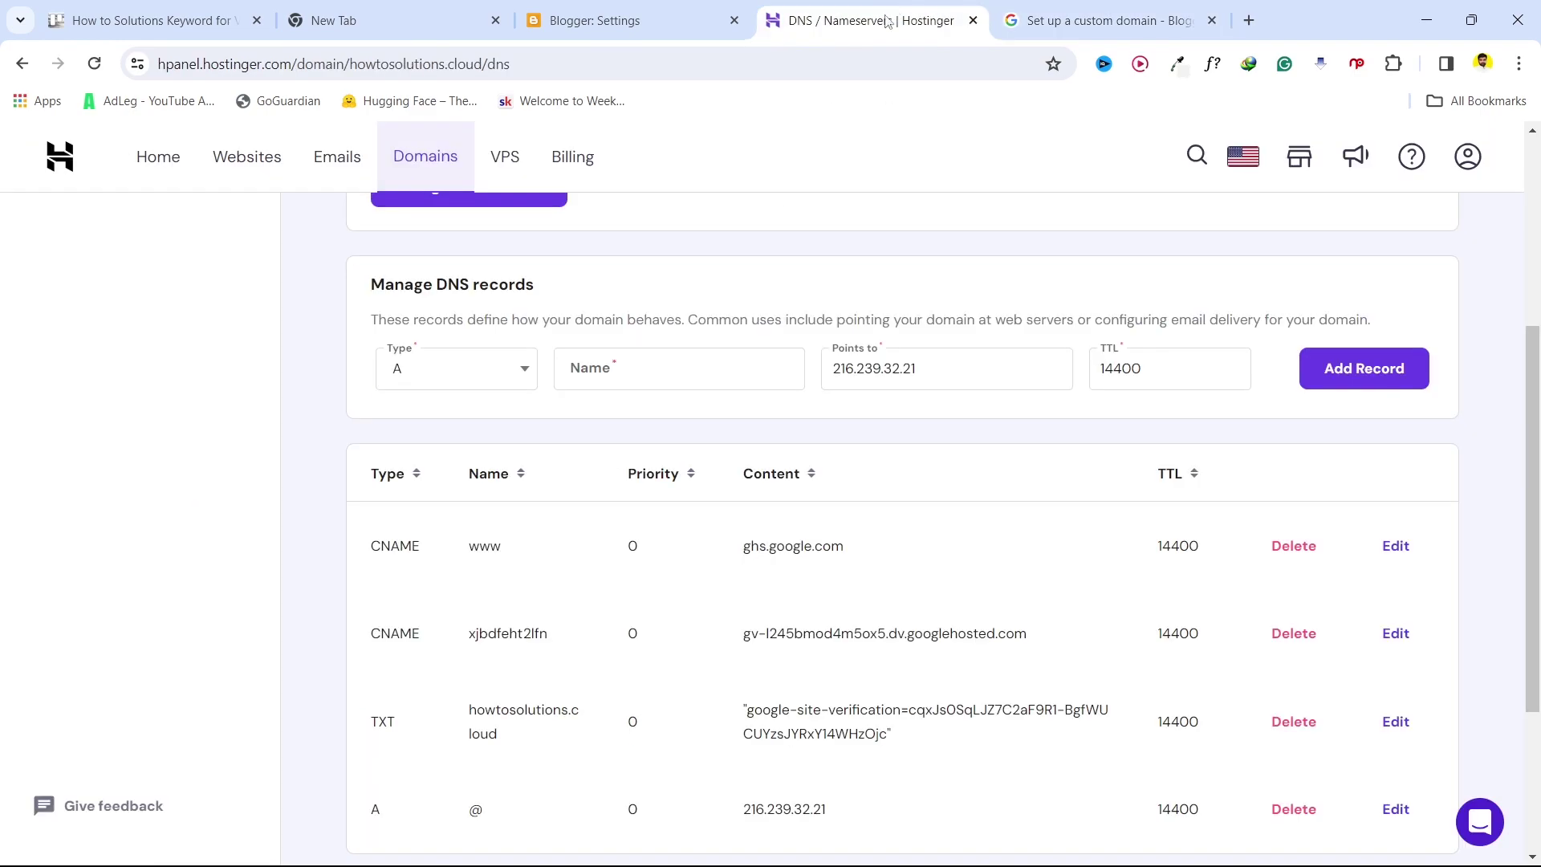
# Try to add another A record named @ pointing to 216.239.34.21, and cancel the additional-record confirmation.
pyautogui.click(895, 368)
pyautogui.hotkey('ctrl', 'a')
pyautogui.press('BackSpace')
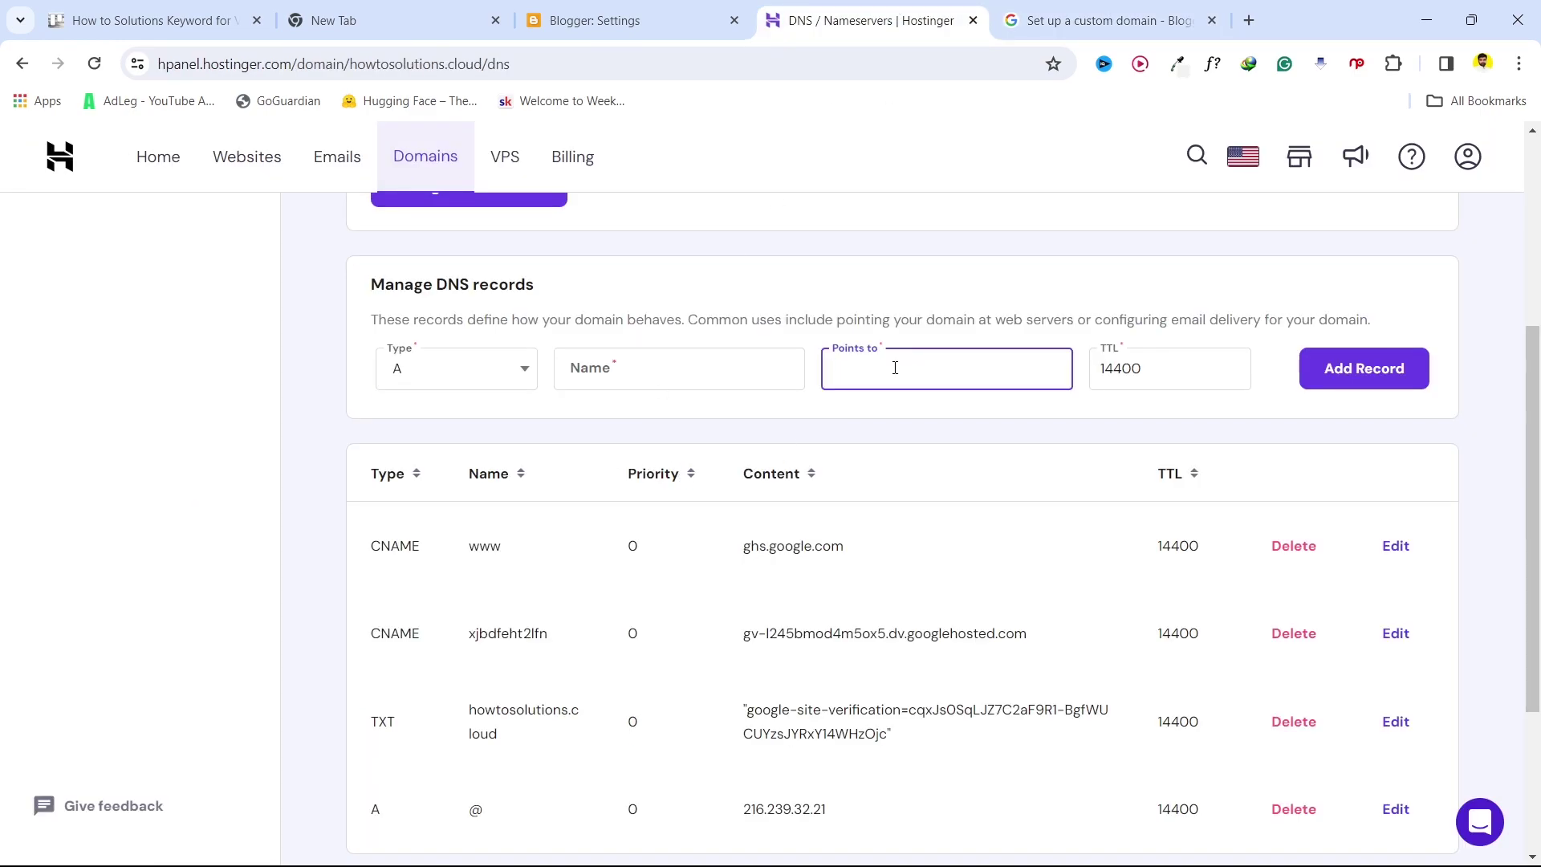
pyautogui.hotkey('ctrl', 'v')
pyautogui.click(594, 380)
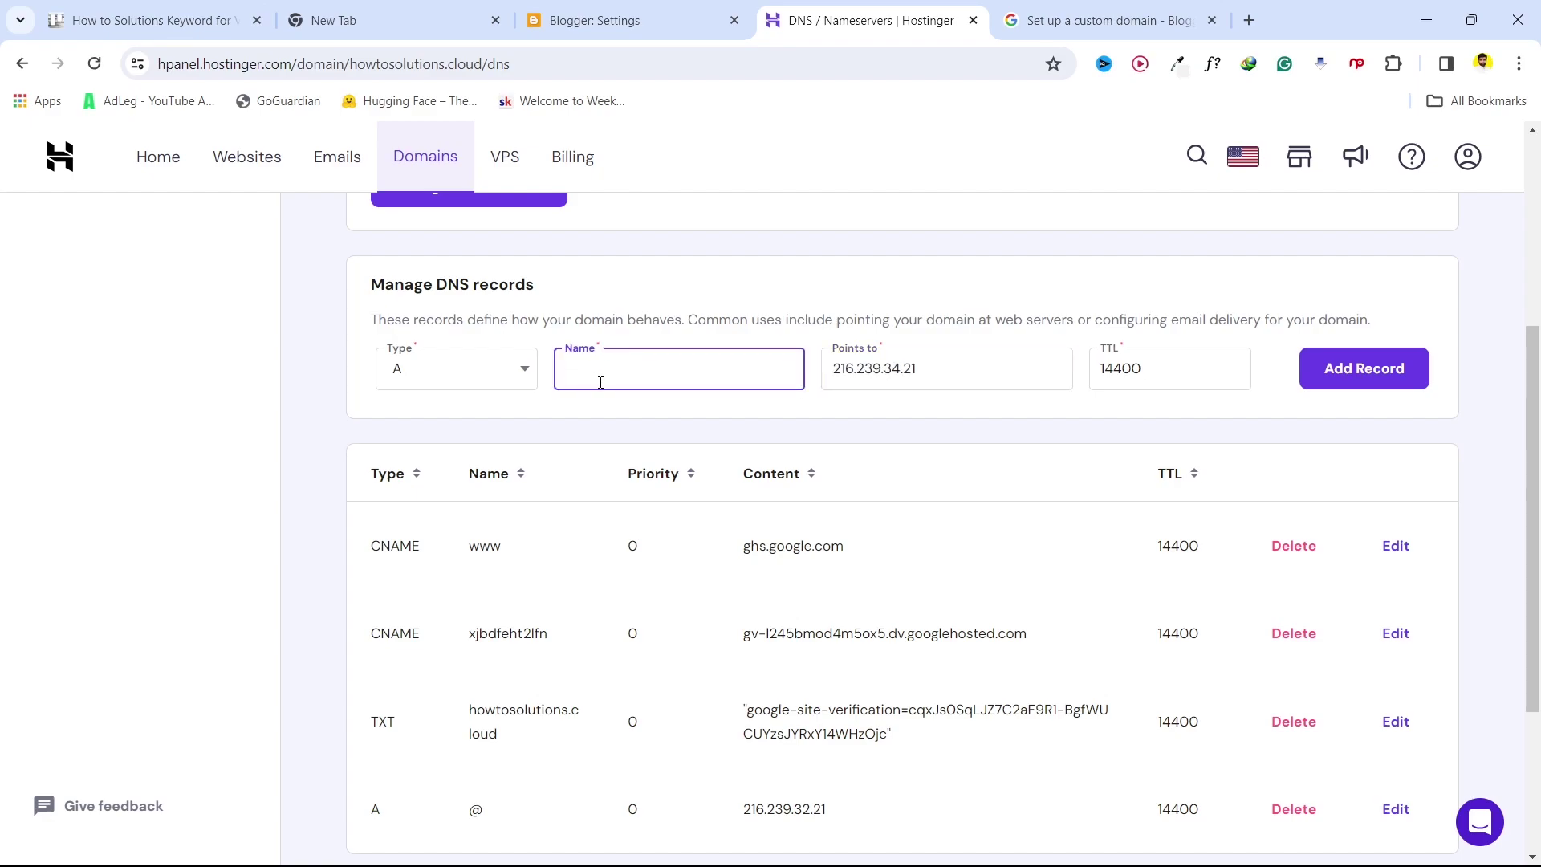
pyautogui.write('@')
pyautogui.click(1342, 375)
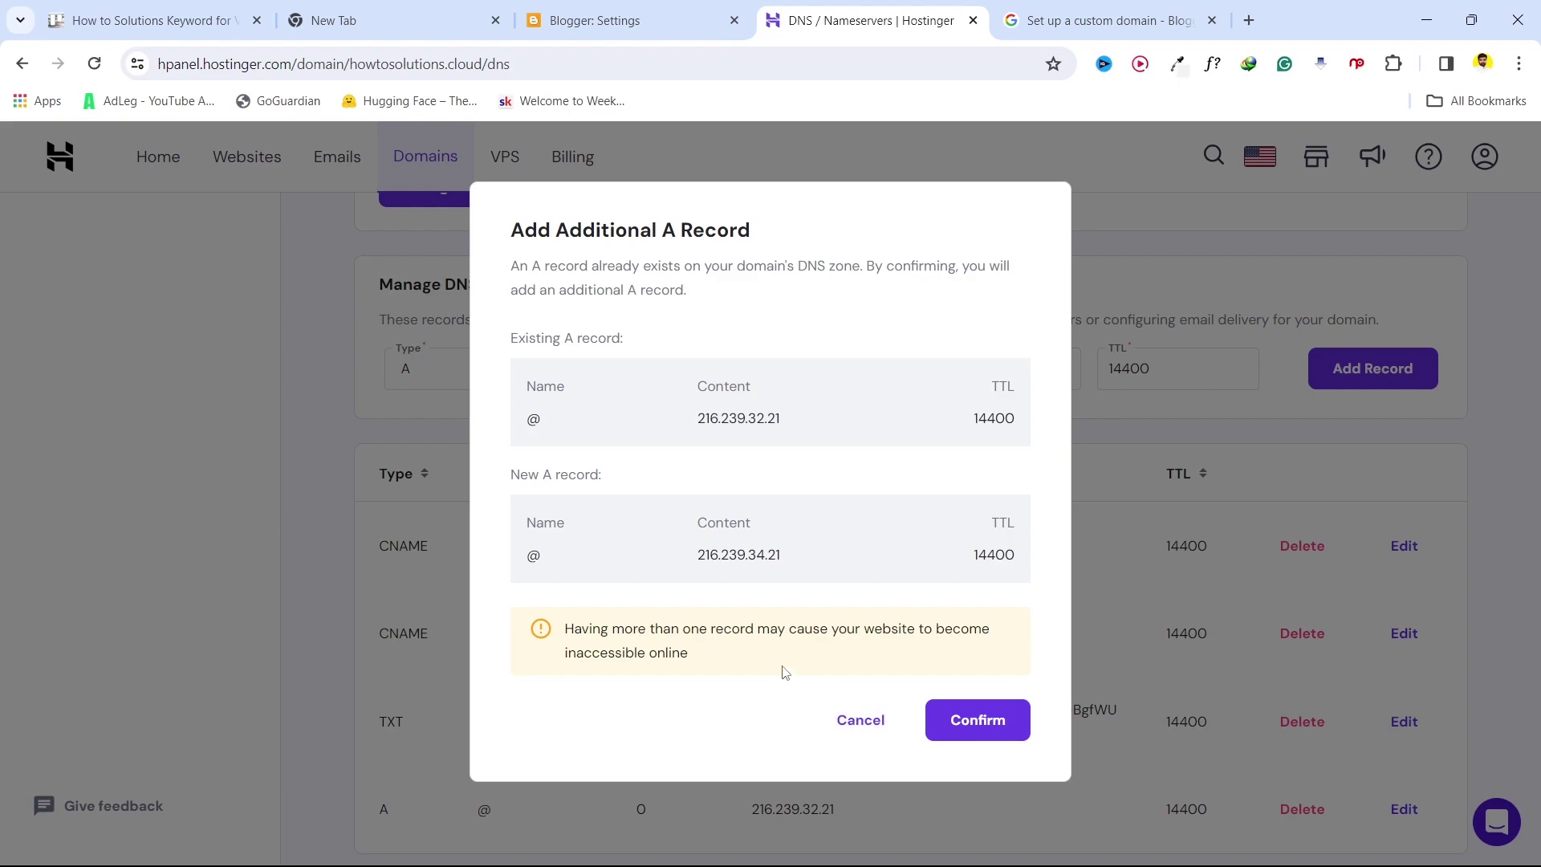
pyautogui.click(852, 724)
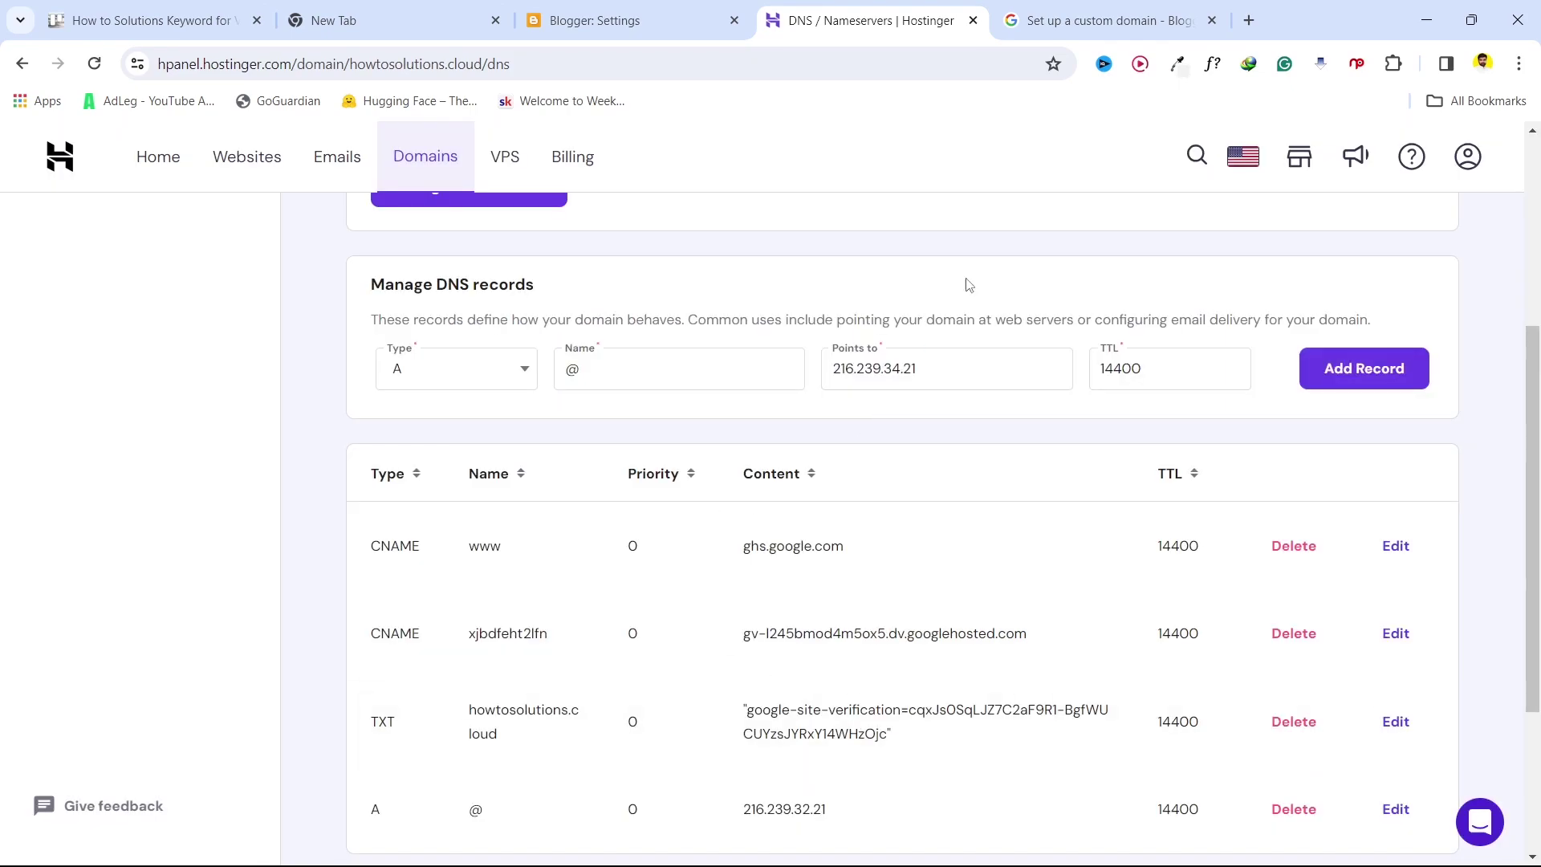
# Switch back to the Blogger Help article and copy the address 216.239.34.21 again.
pyautogui.click(1102, 10)
pyautogui.rightClick(284, 383)
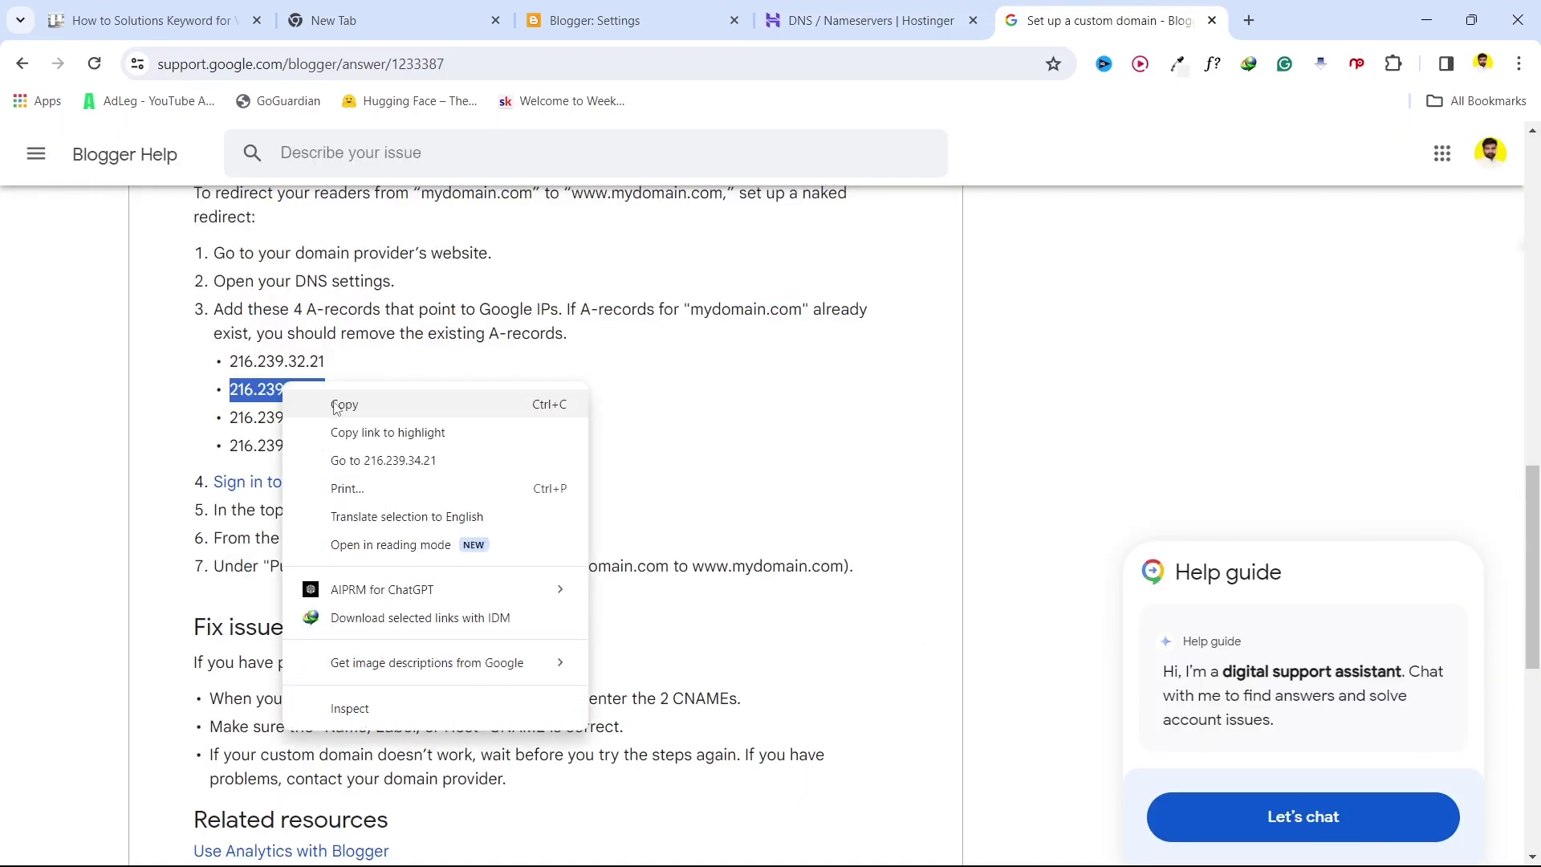
pyautogui.click(330, 403)
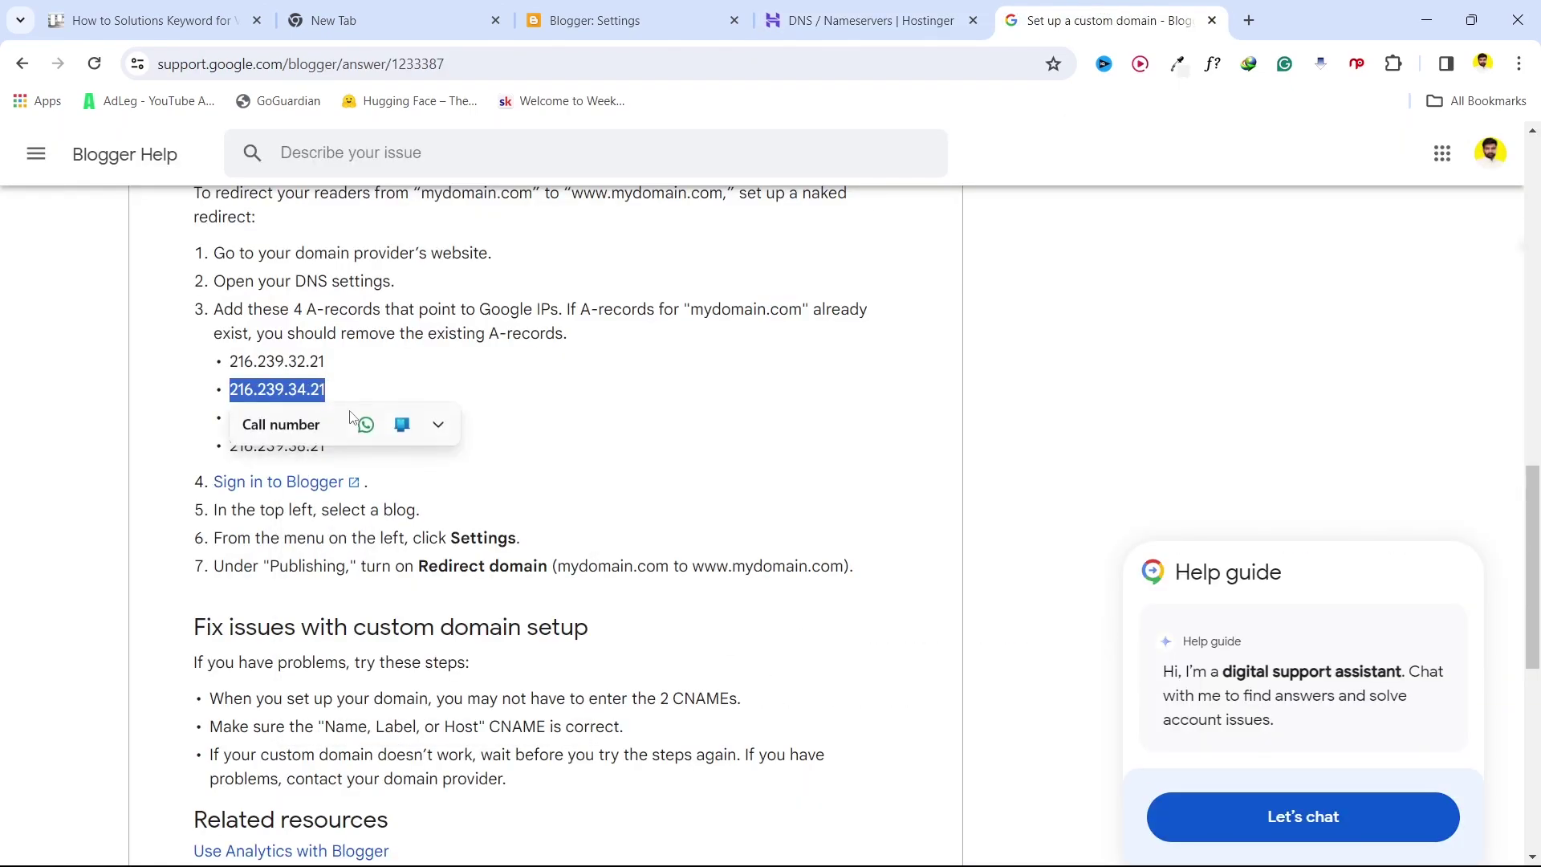
# Return to Hostinger and add another A record named @ pointing to 216.239.34.21, confirming the additional record.
pyautogui.click(850, 20)
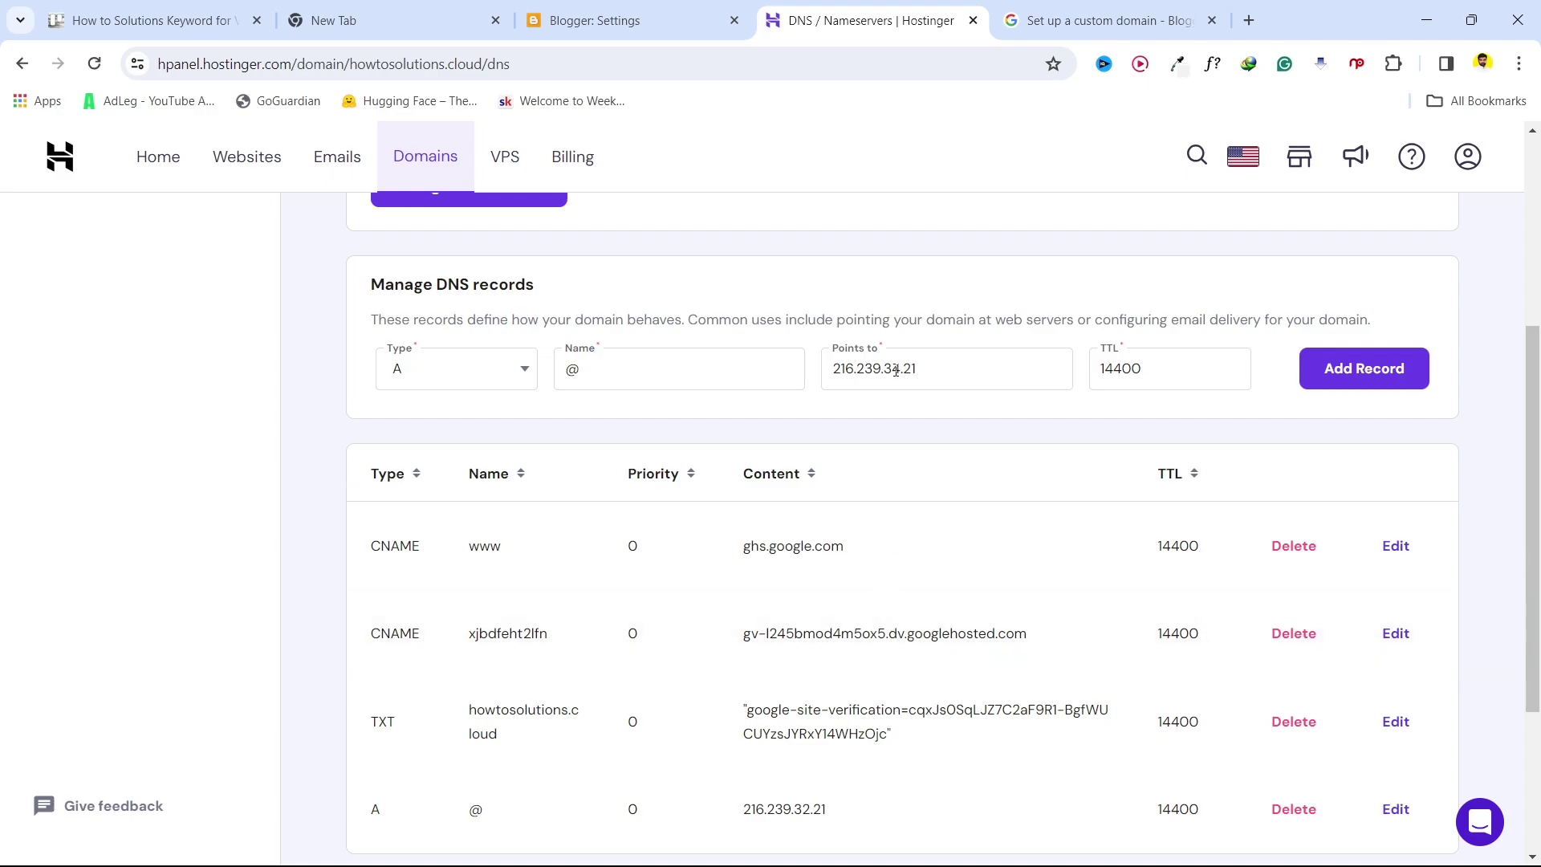
pyautogui.click(1341, 377)
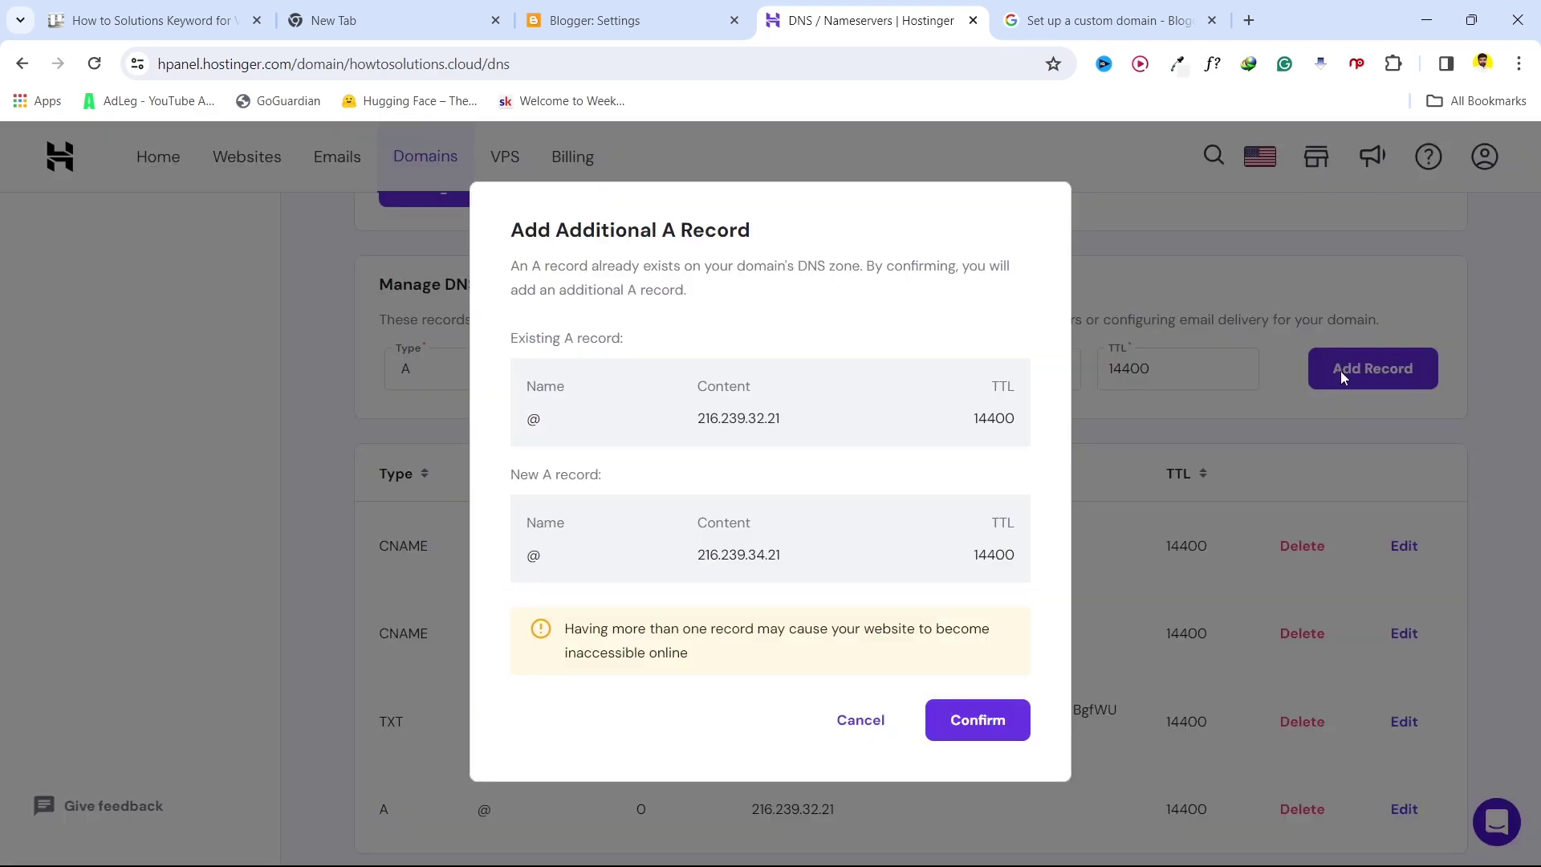
pyautogui.click(980, 722)
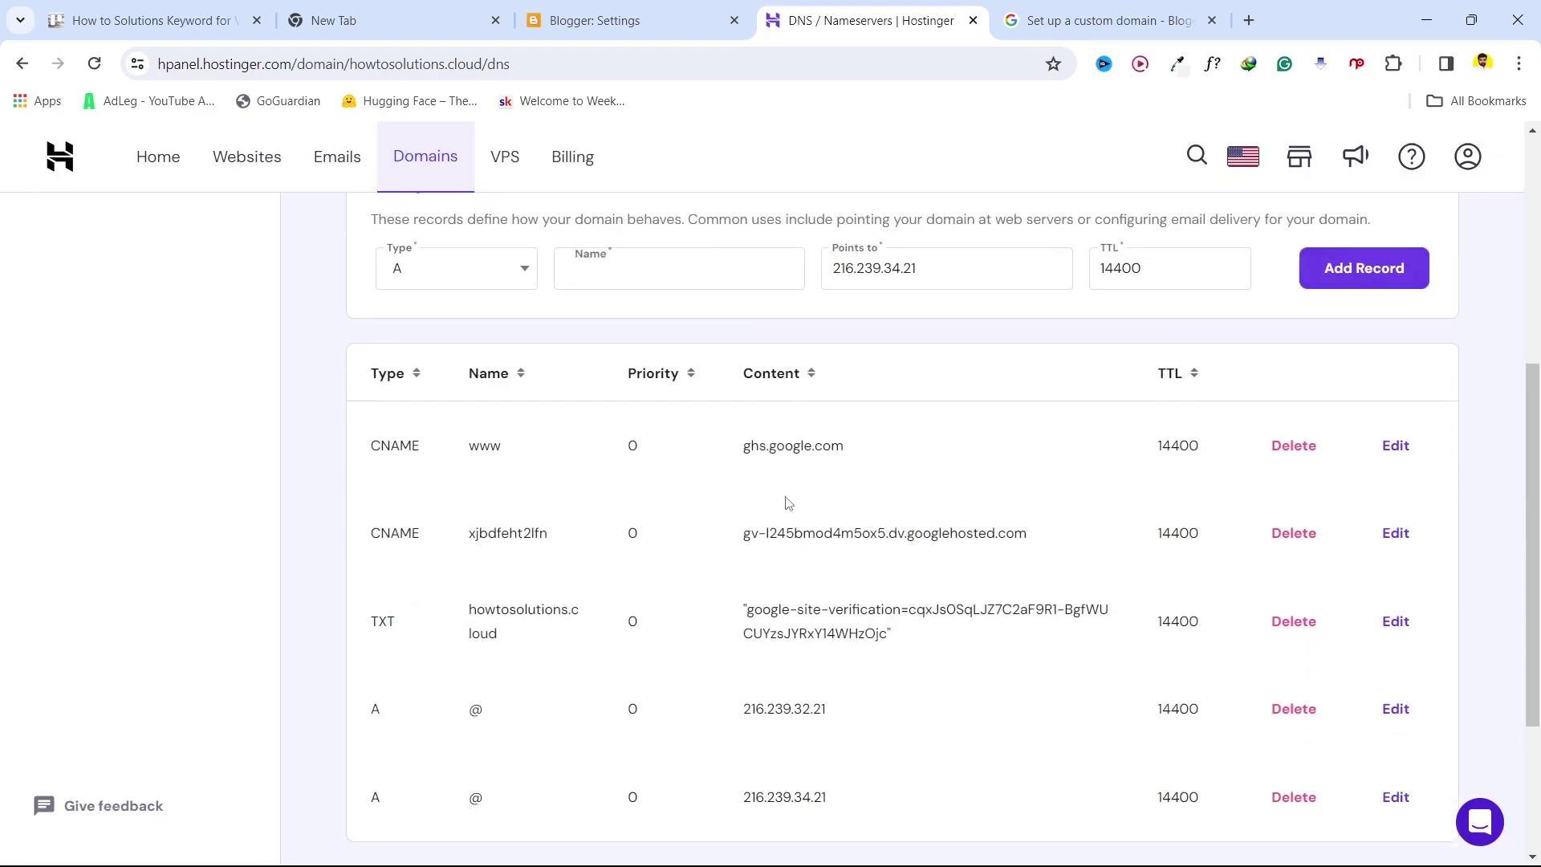
# Name the third A record @, clear its target address, and copy 216.239.36.21 from the Blogger Help article.
pyautogui.scroll(3, 681, 487)
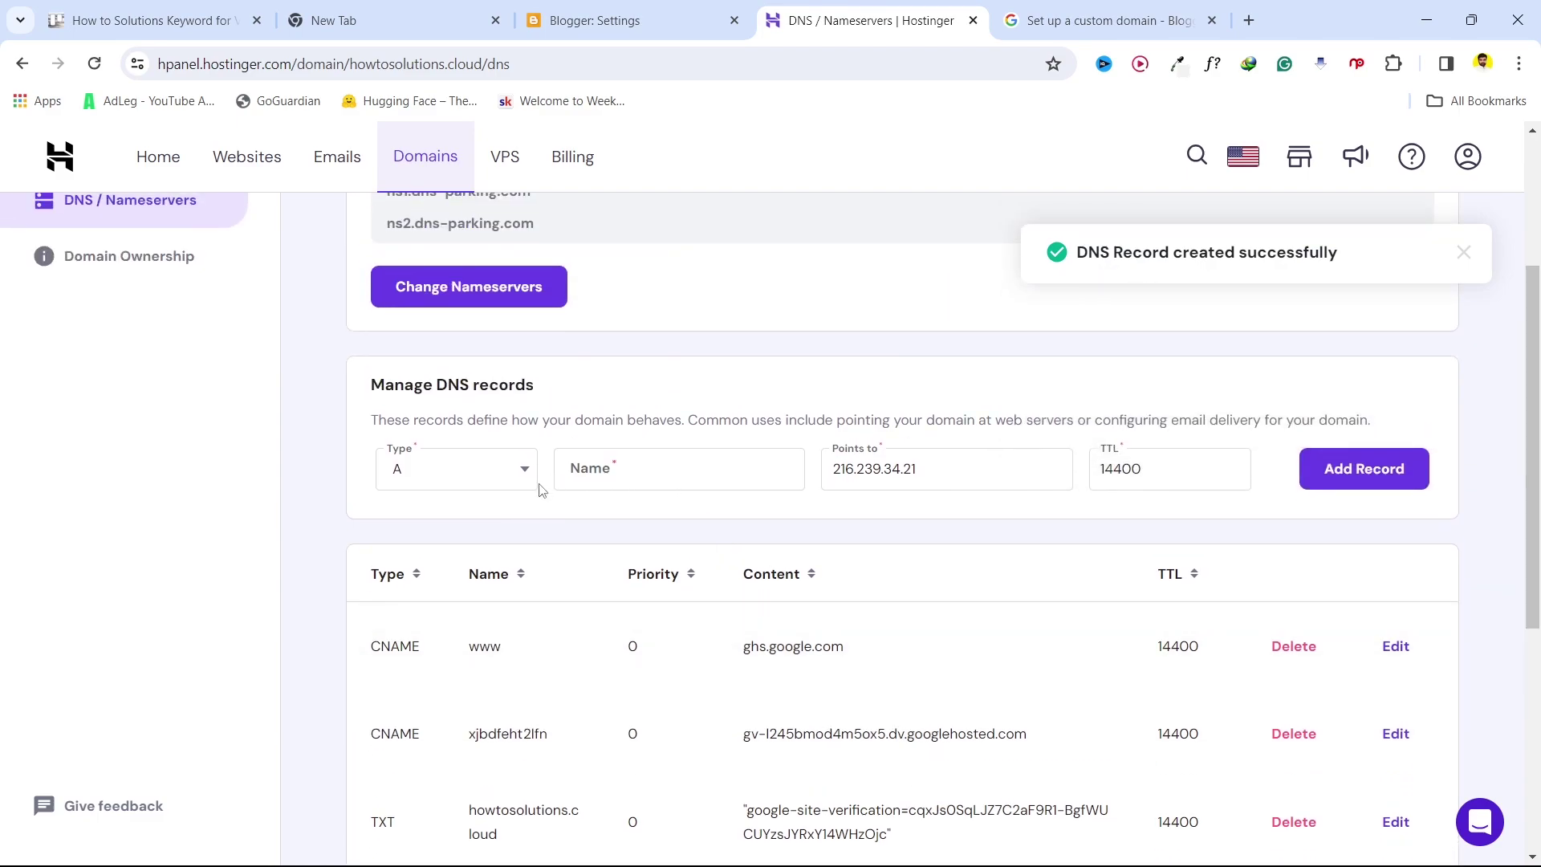
pyautogui.click(625, 473)
pyautogui.write('@')
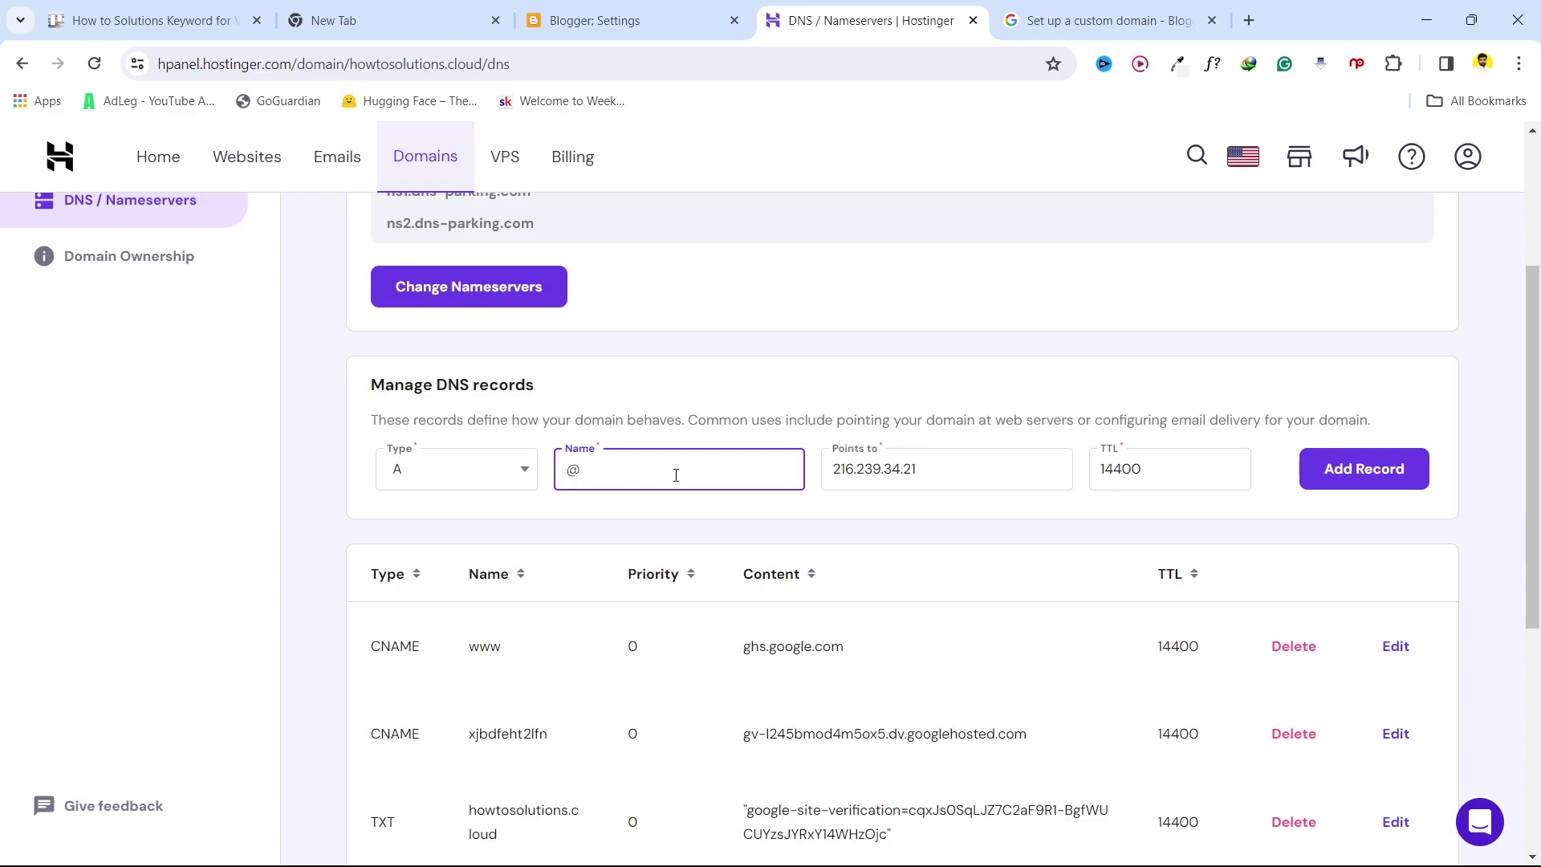
pyautogui.tripleClick(923, 472)
pyautogui.press('BackSpace')
pyautogui.click(1086, 9)
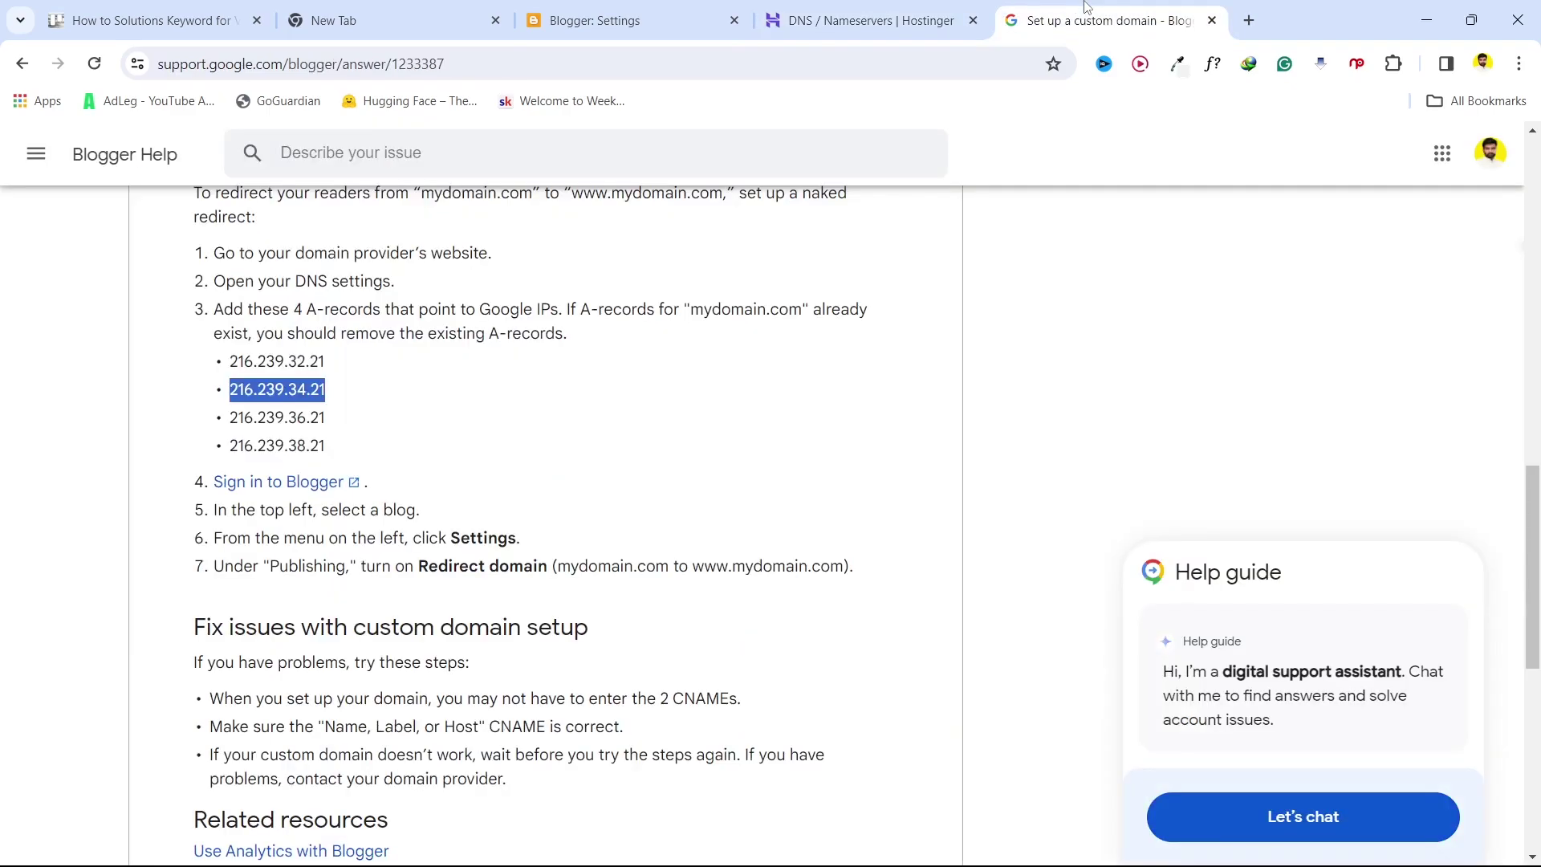
pyautogui.moveTo(327, 418); pyautogui.dragTo(232, 417)
pyautogui.rightClick(231, 417)
pyautogui.click(265, 438)
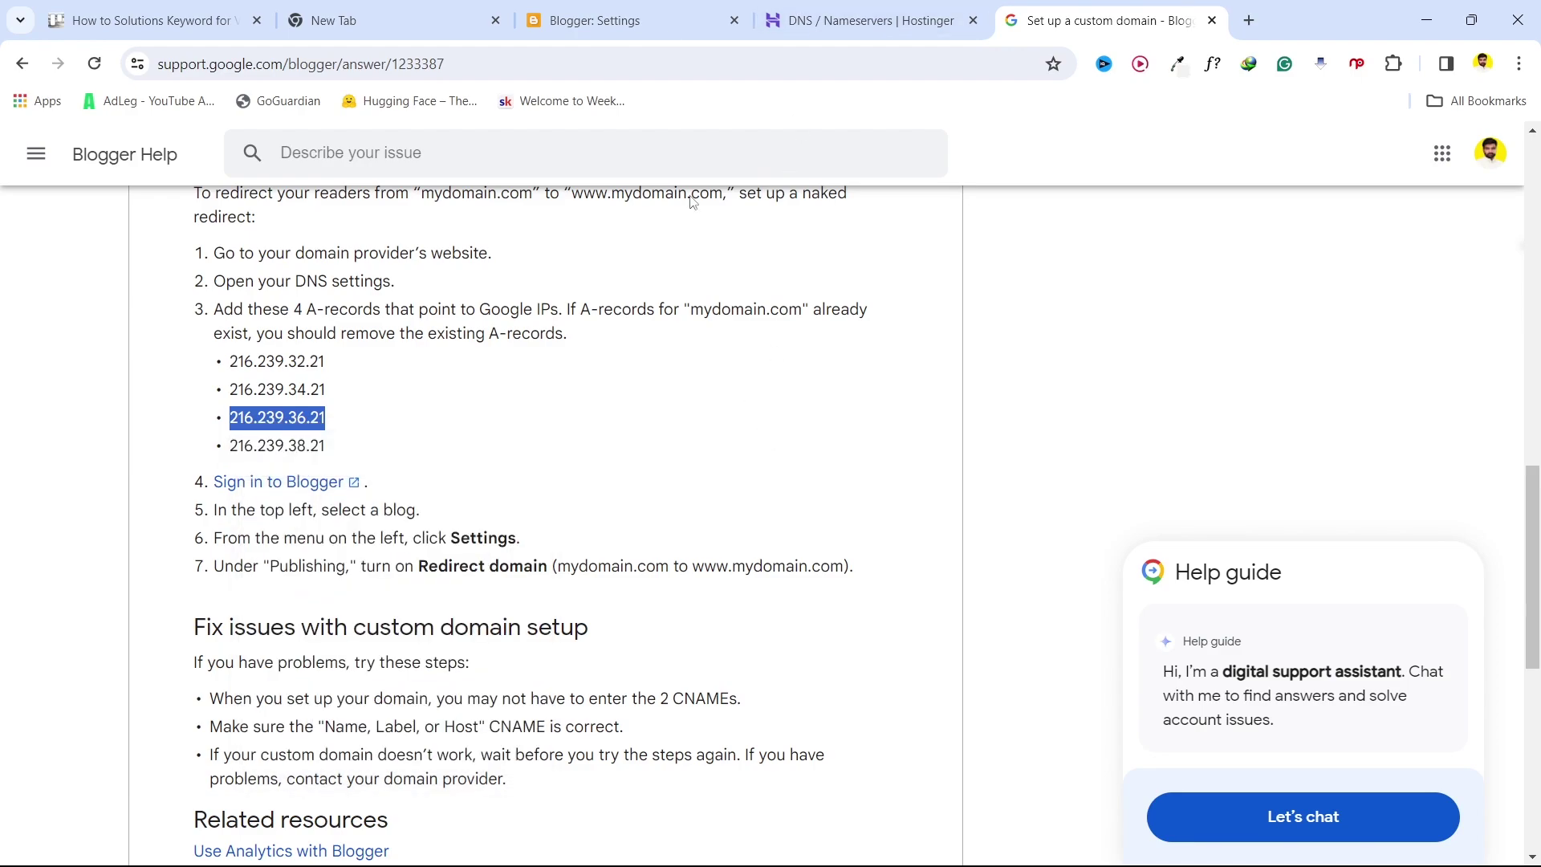
# Back in Hostinger, point the @ A record to 216.239.36.21 and add it, confirming the additional record.
pyautogui.click(871, 20)
pyautogui.click(864, 467)
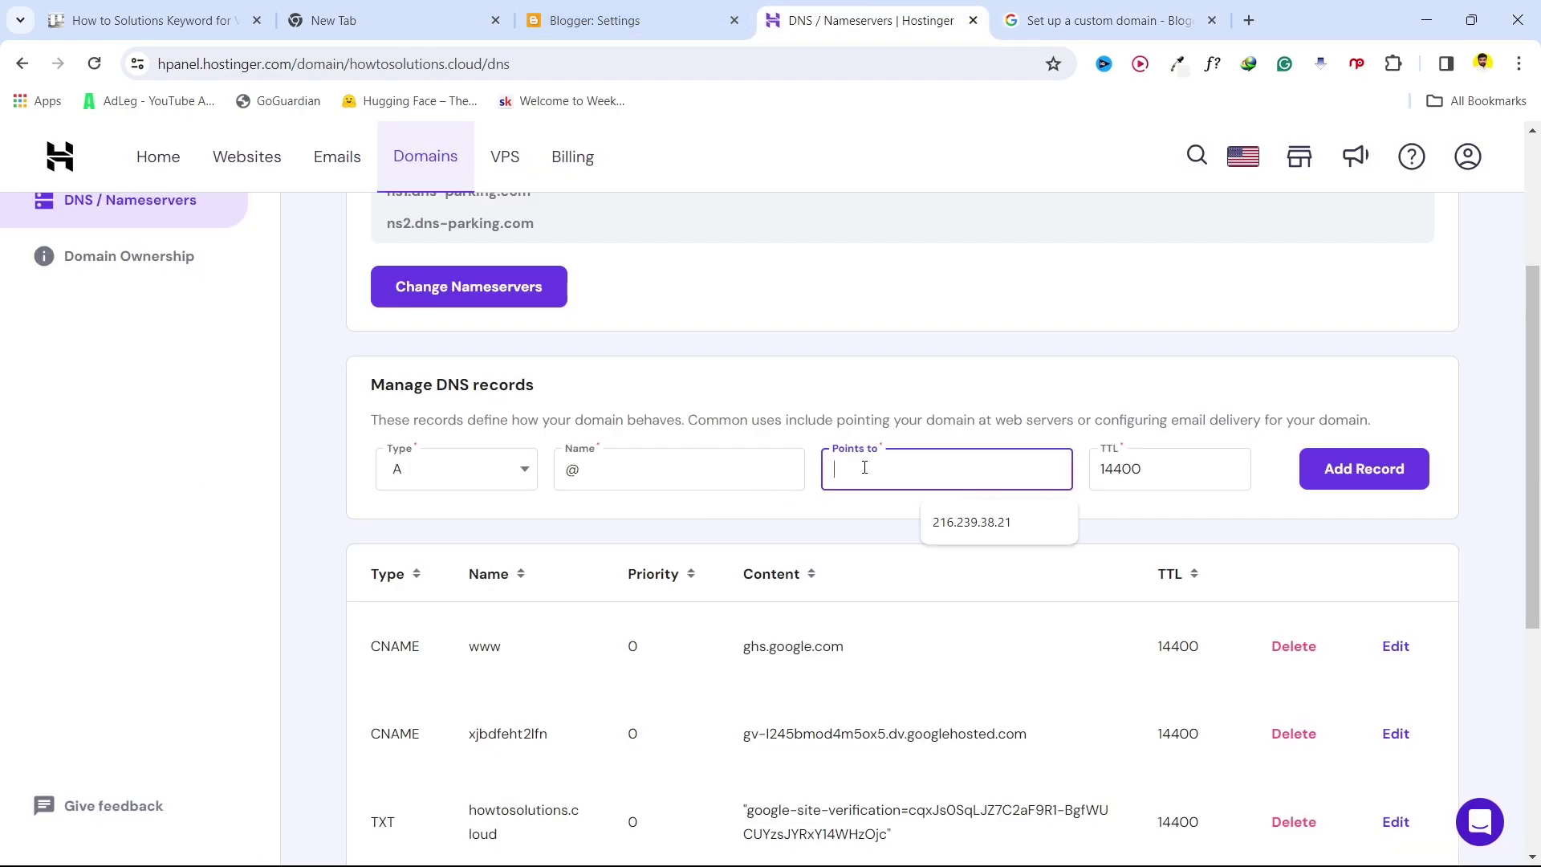
pyautogui.hotkey('ctrl', 'v')
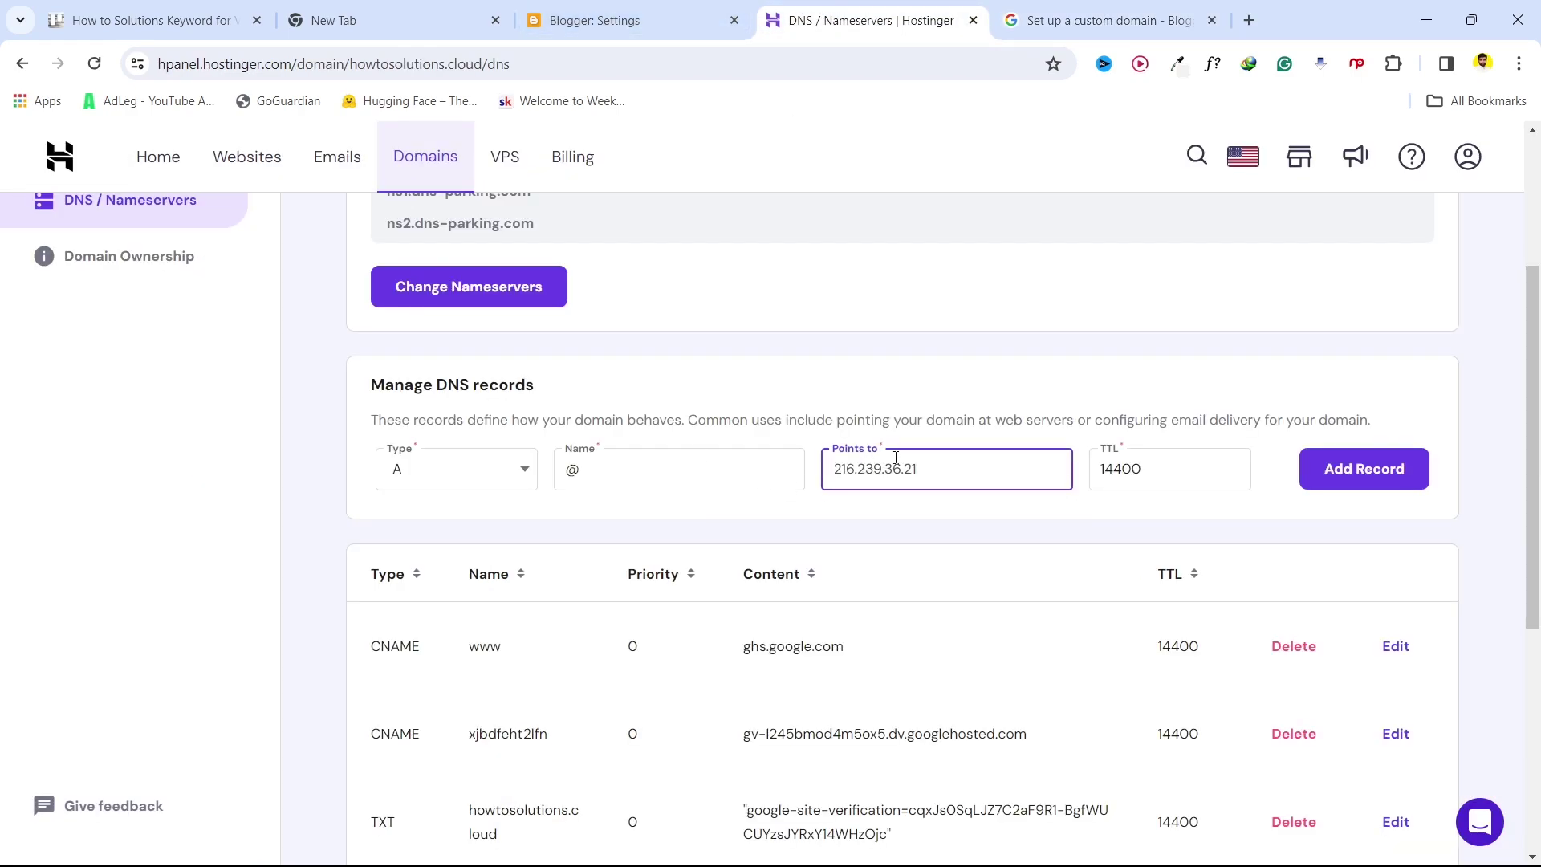
pyautogui.click(1339, 476)
pyautogui.click(982, 734)
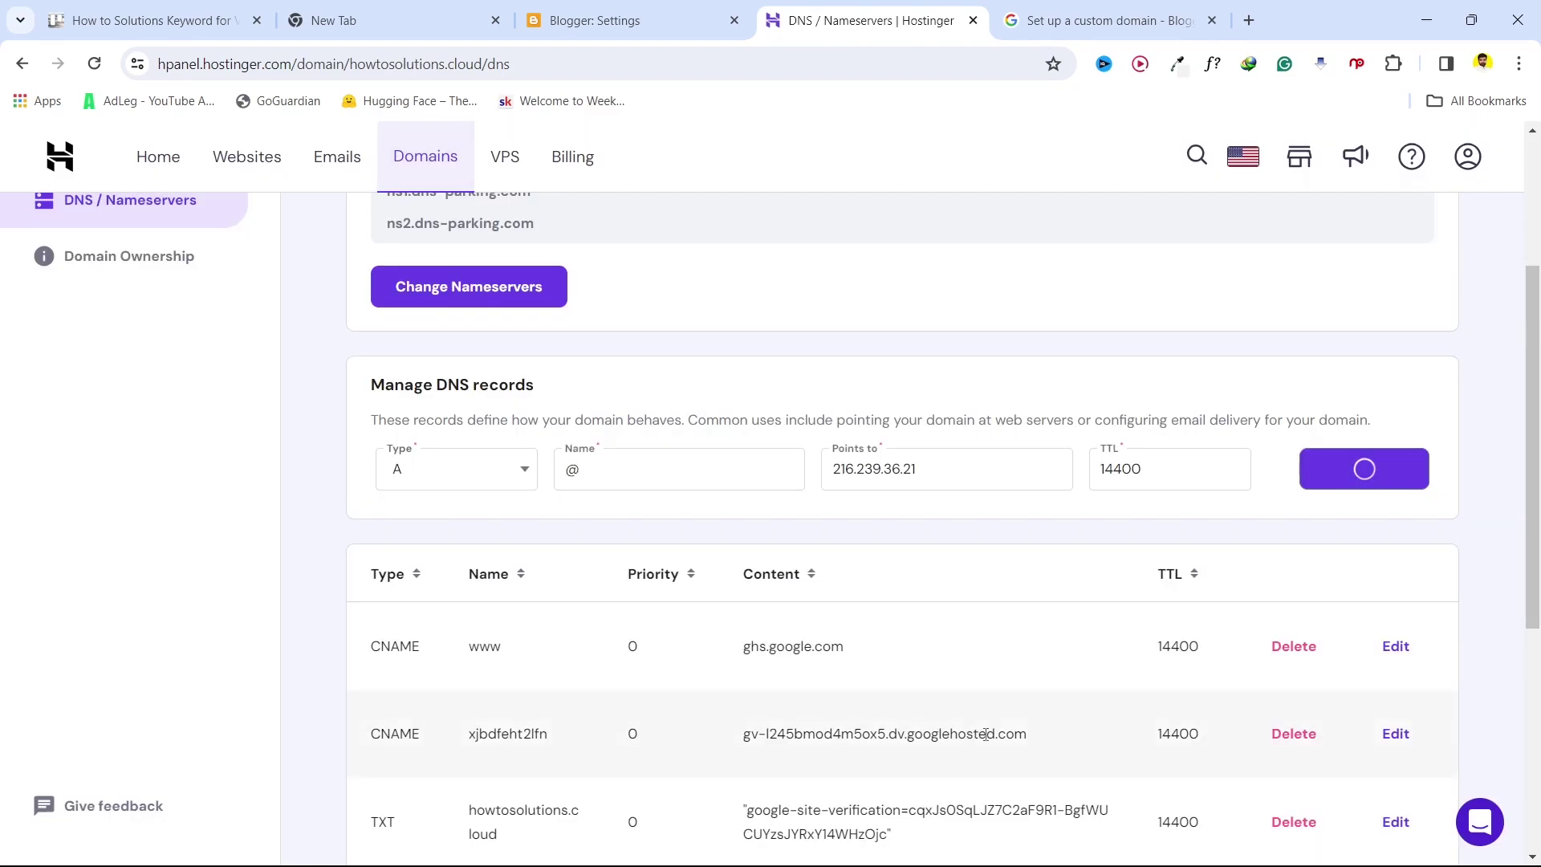
# Switch to the Blogger Help article and copy the fourth A-record address, 216.239.38.21.
pyautogui.click(1107, 20)
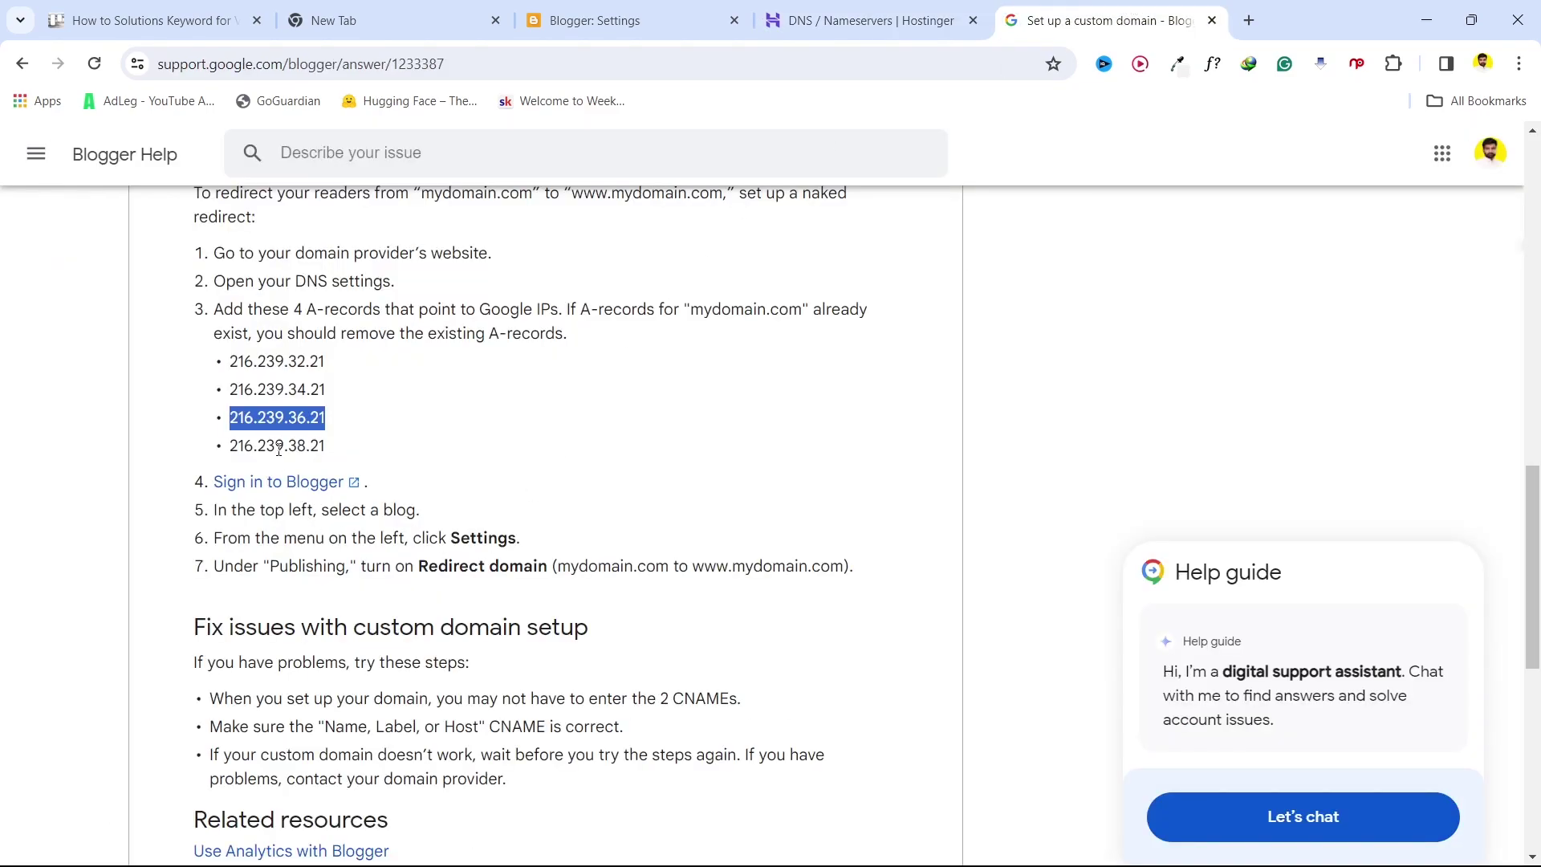
pyautogui.moveTo(329, 446); pyautogui.dragTo(228, 446)
pyautogui.rightClick(255, 451)
pyautogui.click(308, 471)
# Return to Hostinger and add an A record named @ pointing to 216.239.38.21, confirming the additional record.
pyautogui.click(863, 20)
pyautogui.click(623, 473)
pyautogui.write('@')
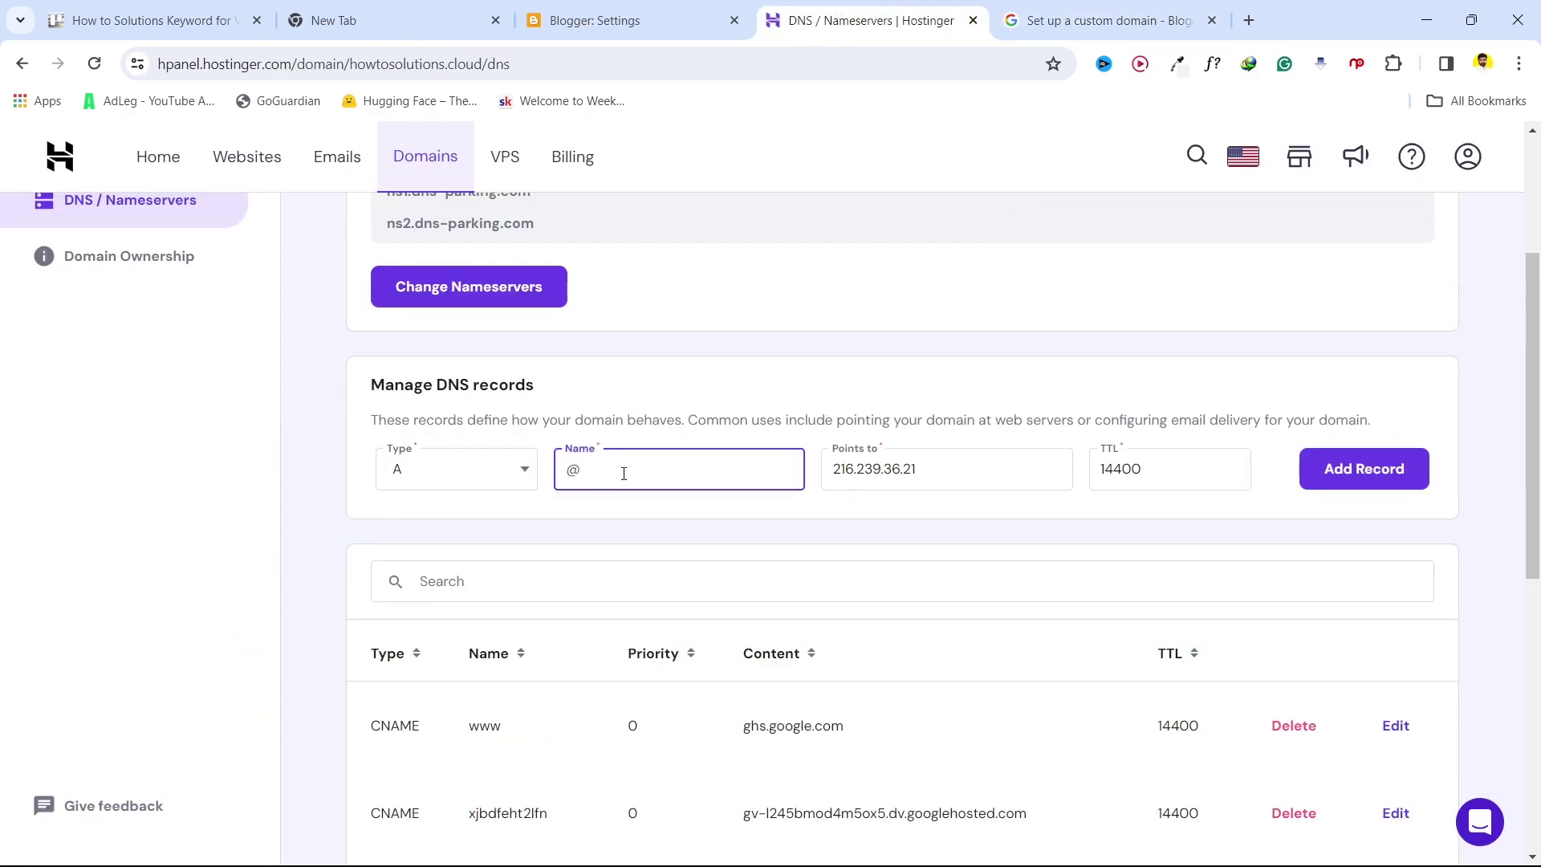
pyautogui.press('Tab')
pyautogui.press('BackSpace')
pyautogui.hotkey('ctrl', 'v')
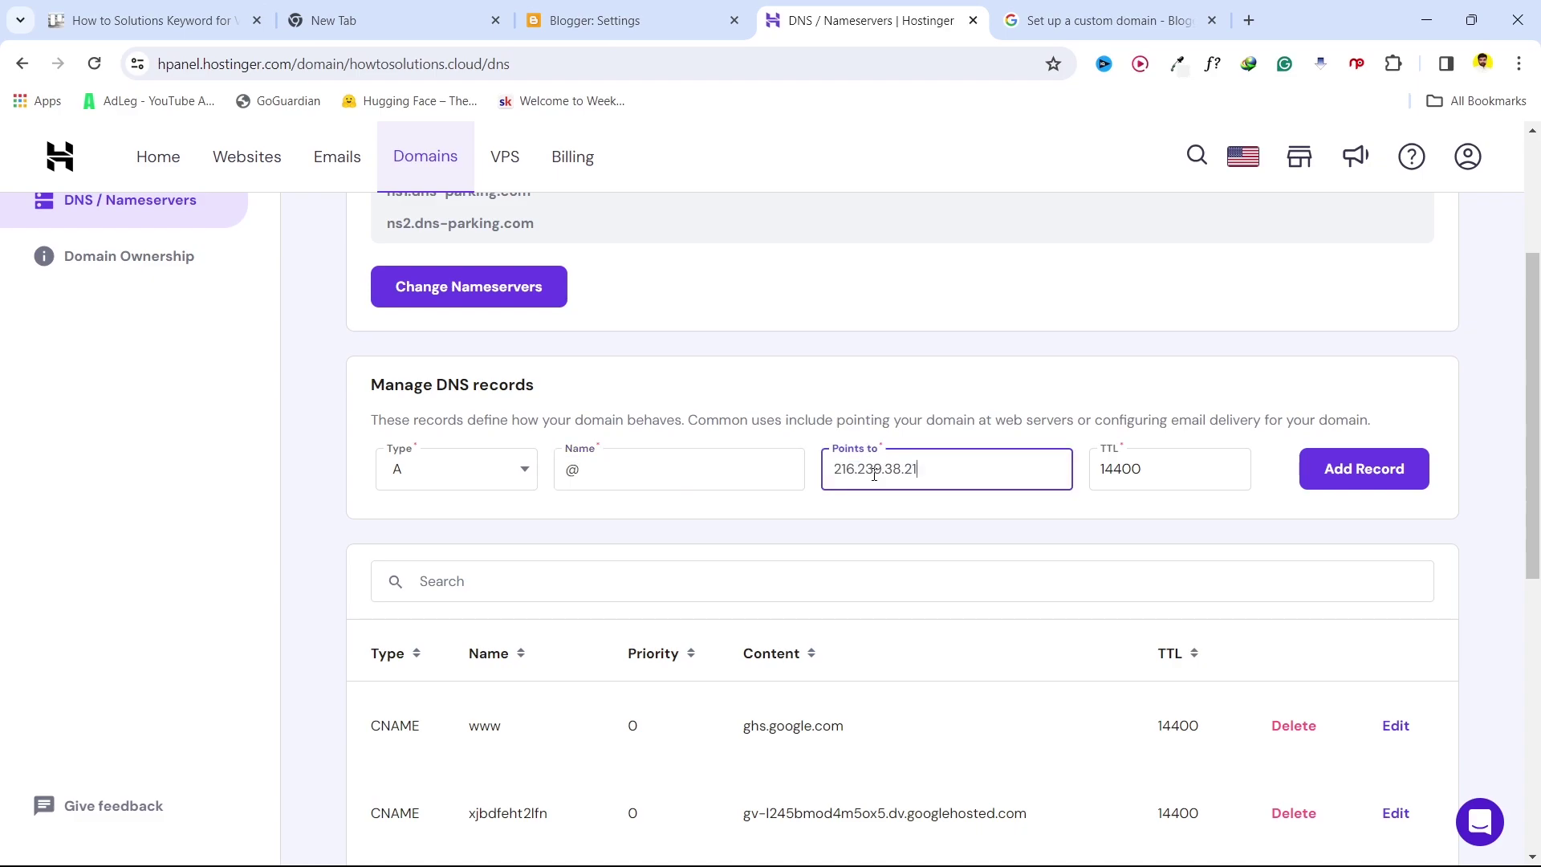
pyautogui.click(1370, 468)
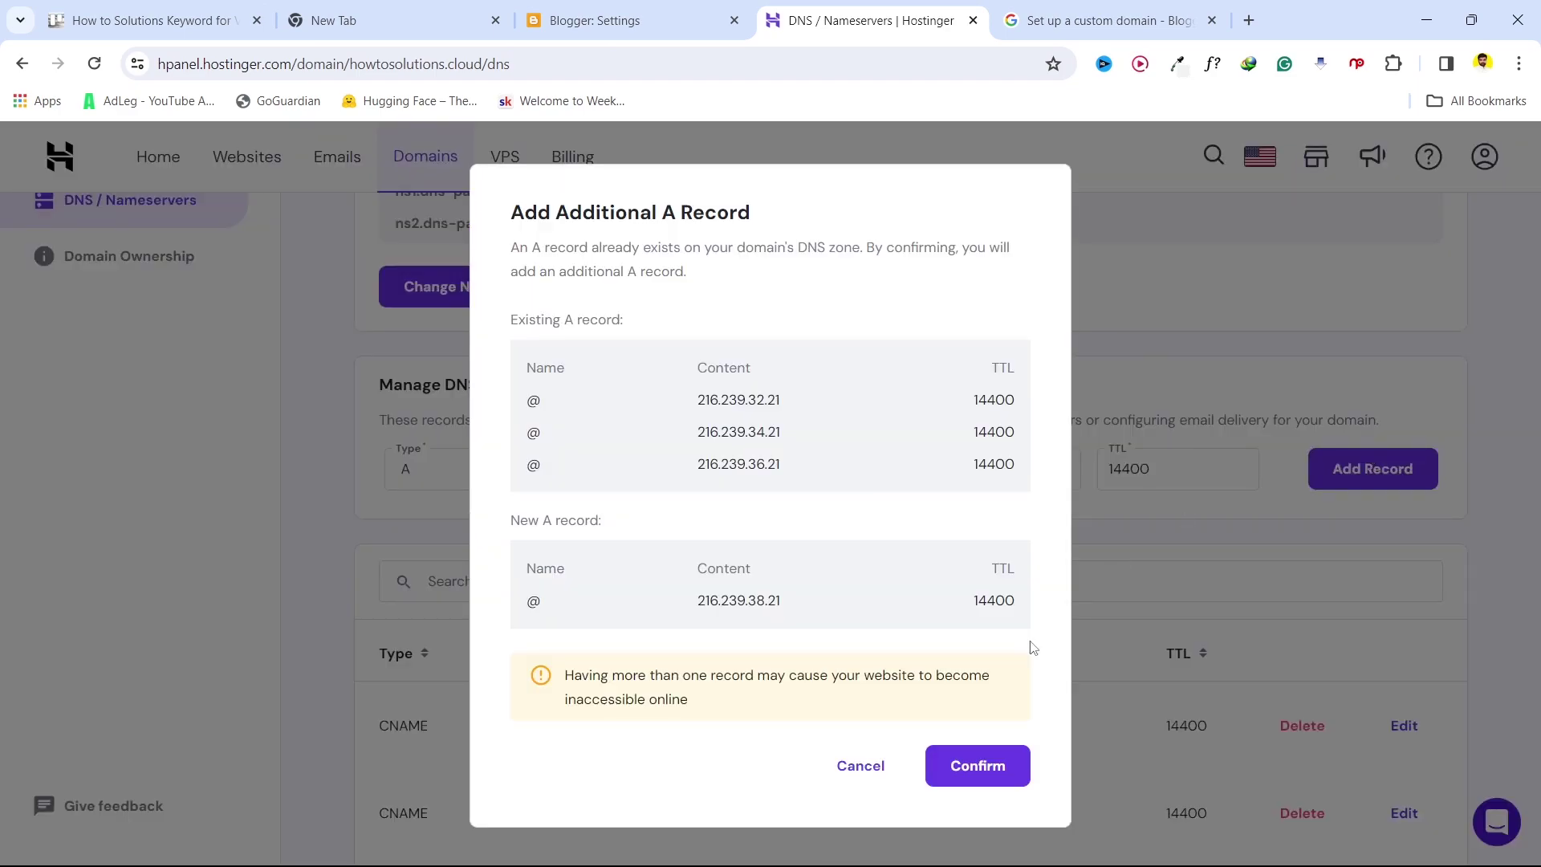
pyautogui.click(988, 766)
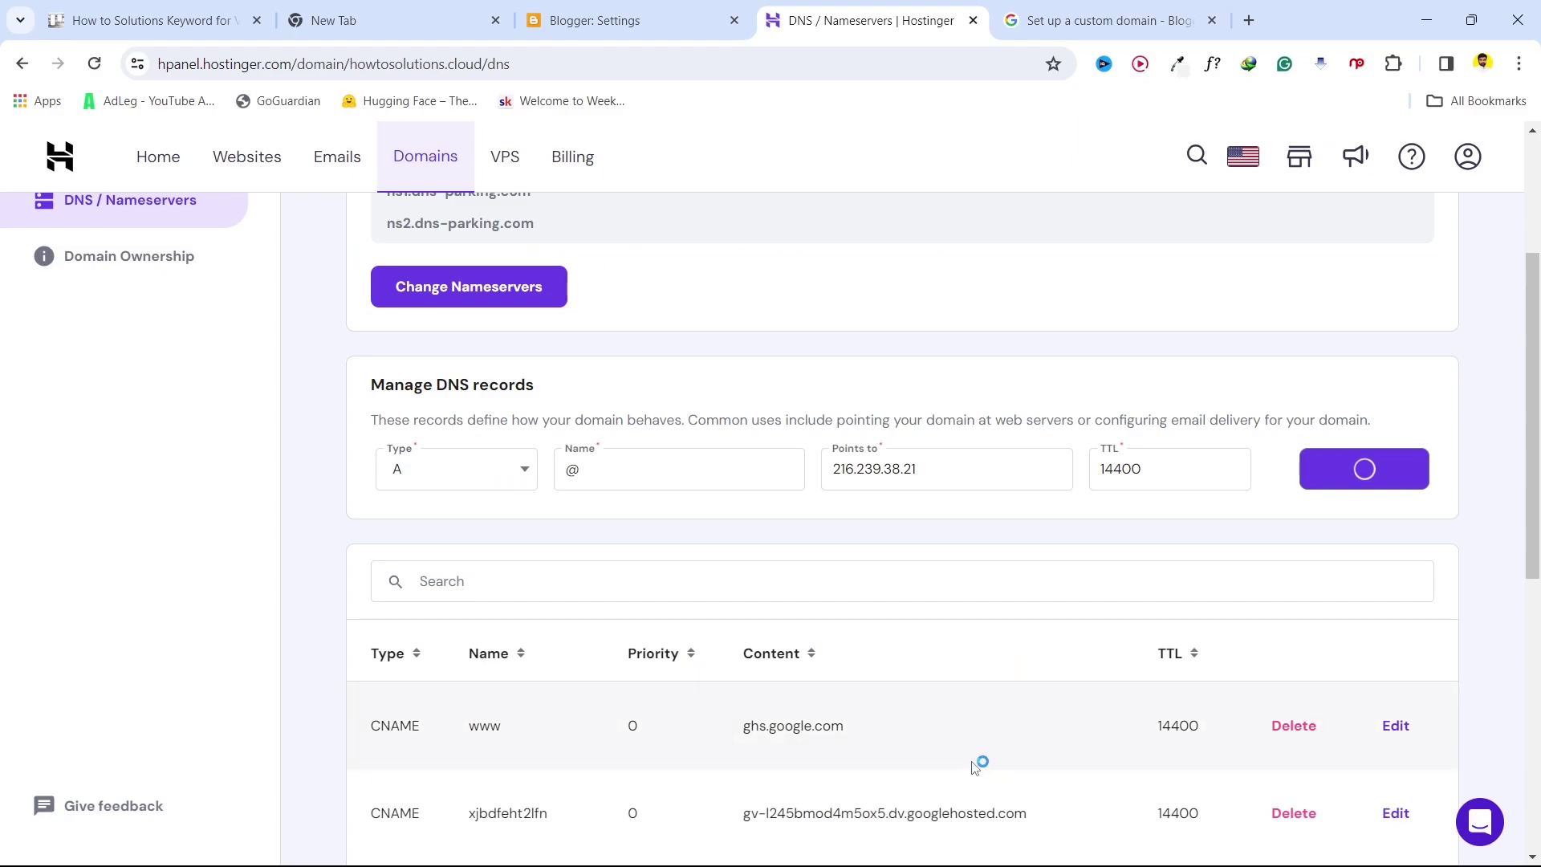
pyautogui.click(618, 10)
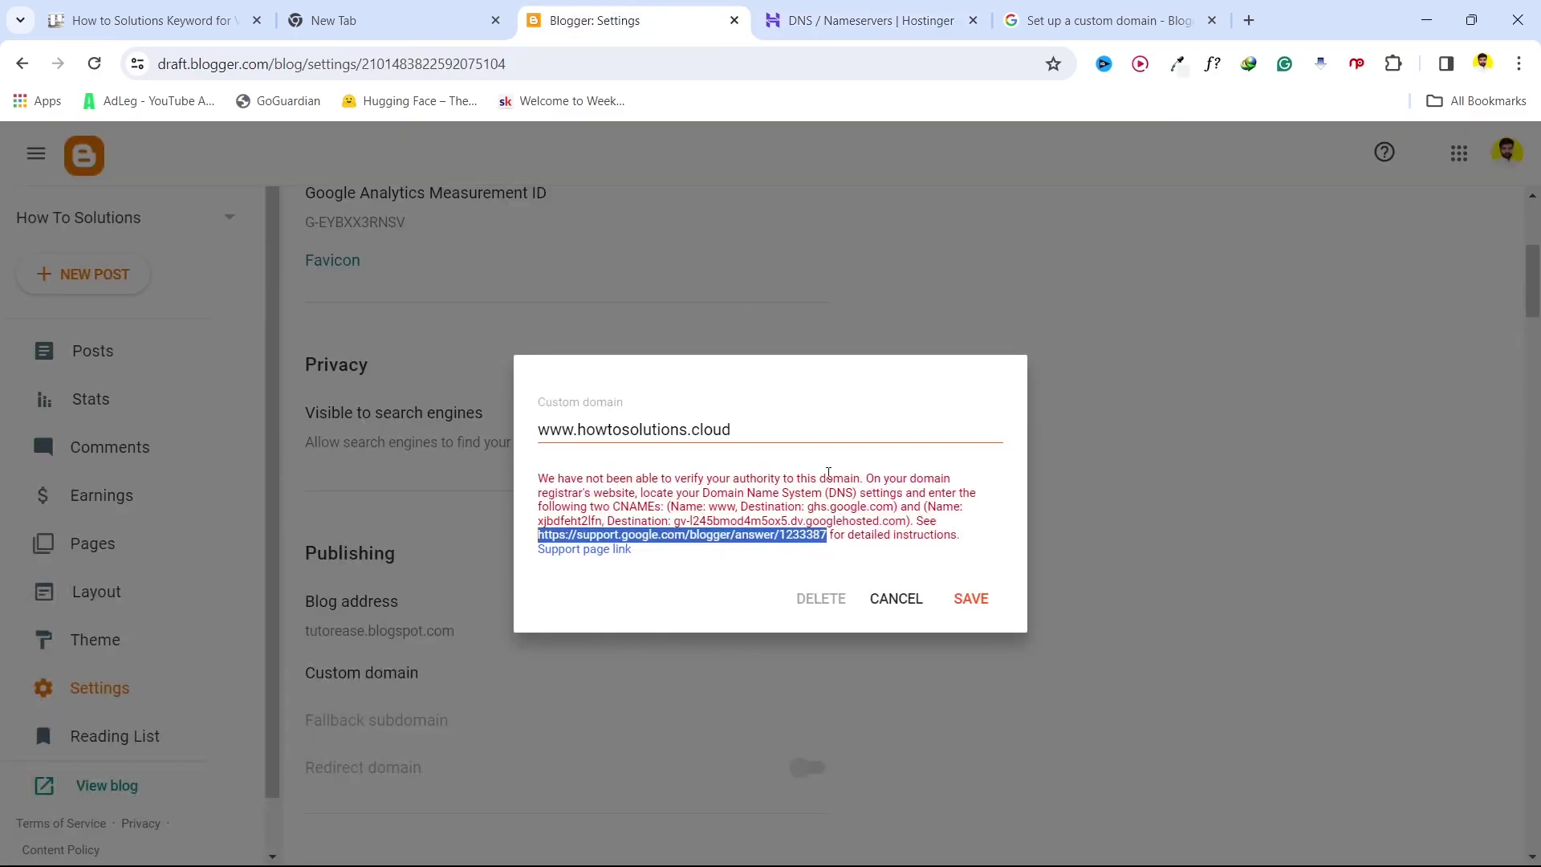
pyautogui.click(973, 600)
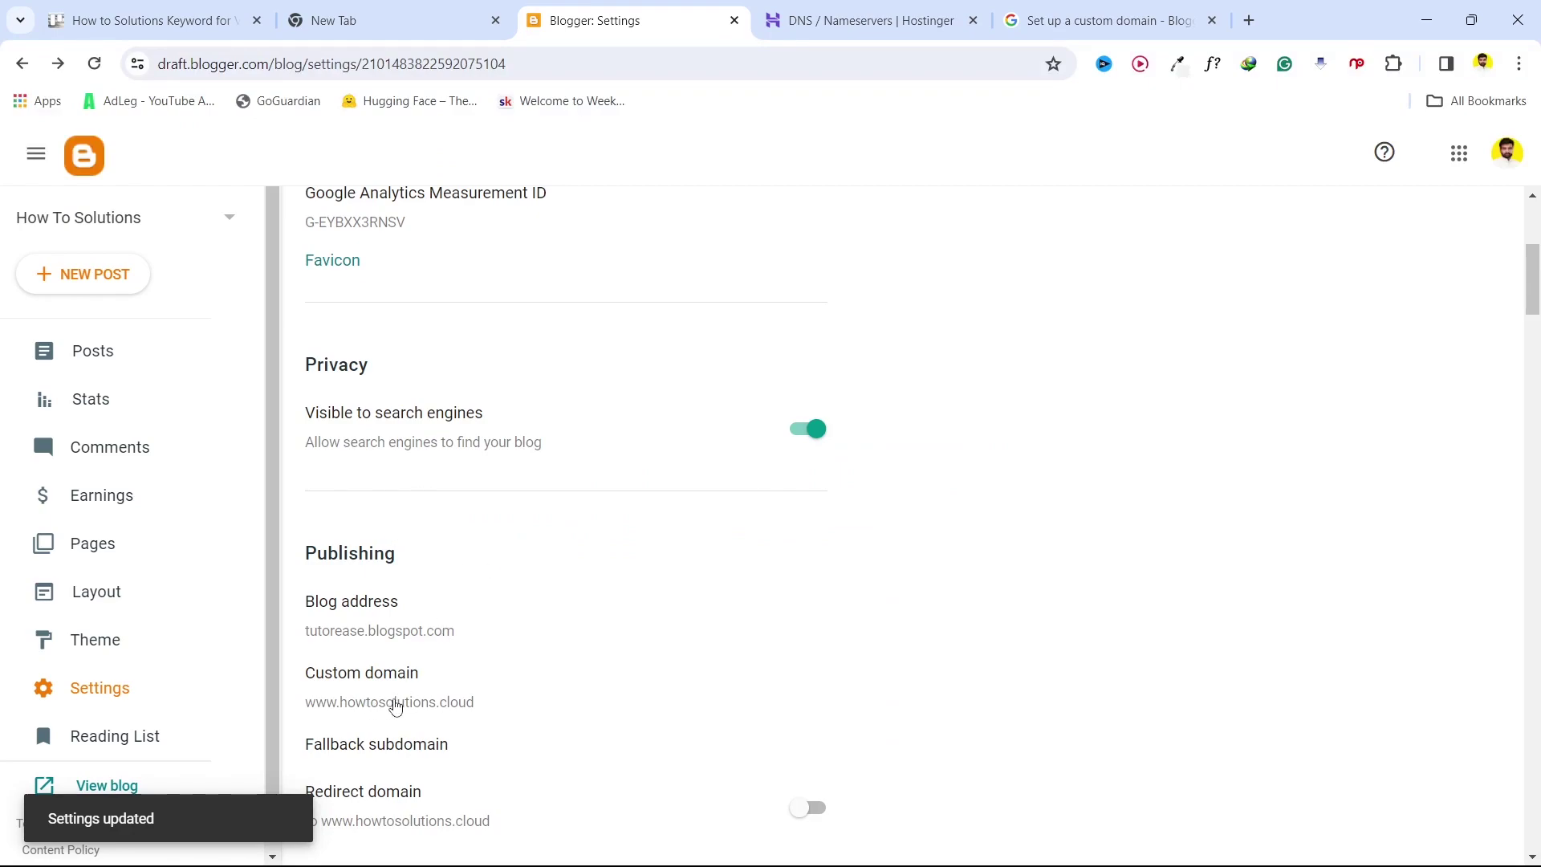
pyautogui.click(393, 17)
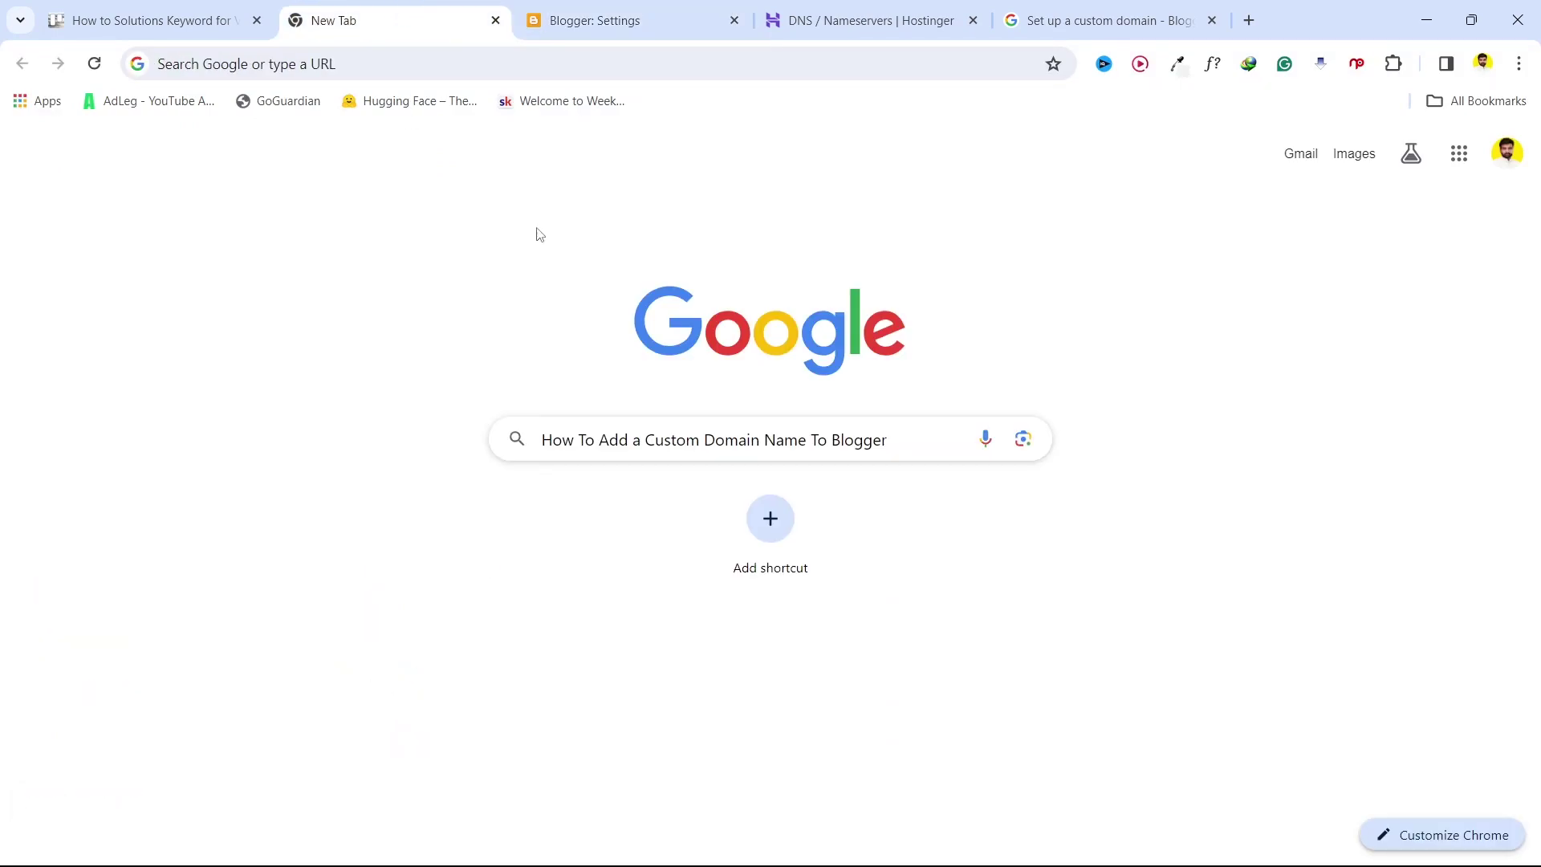